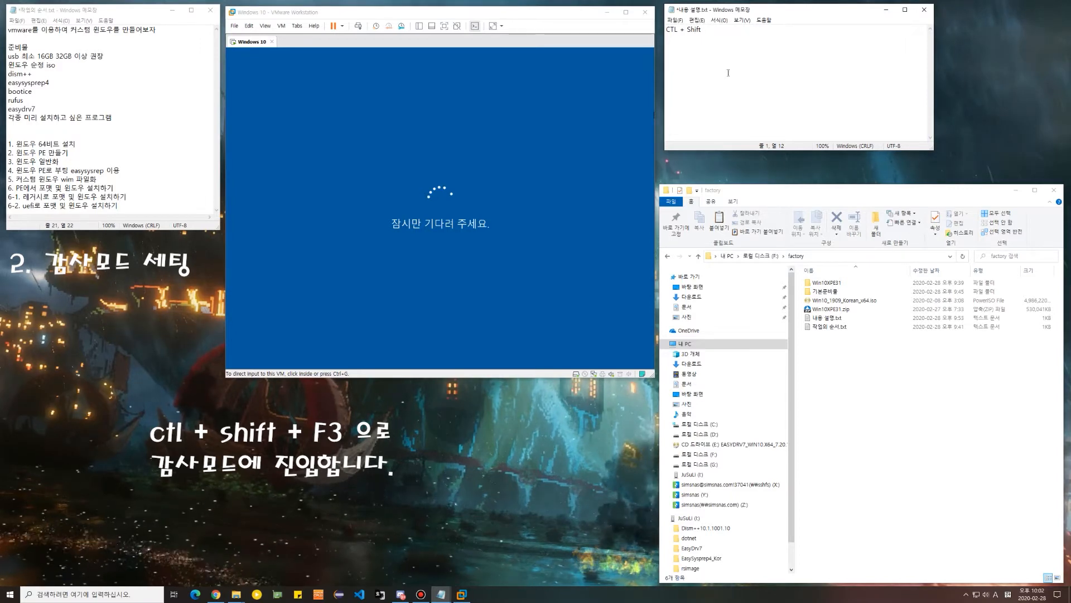
Complete the note's first line as "CTL + Shift + F3" and add "을 눌러서 감사 모드로 진입!" on the second line
text(+ F3)
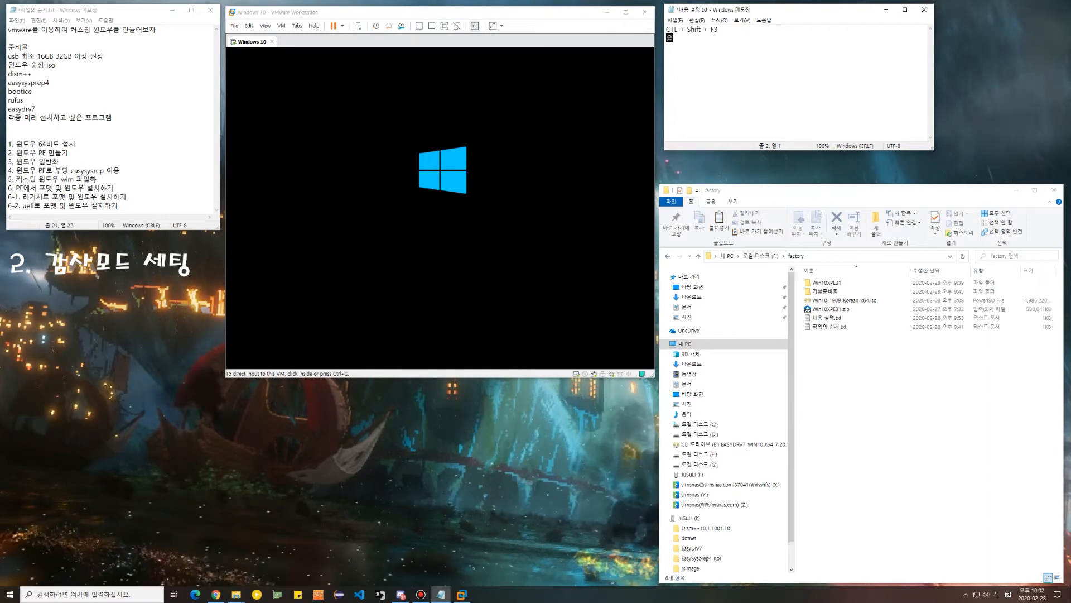
text(음 )
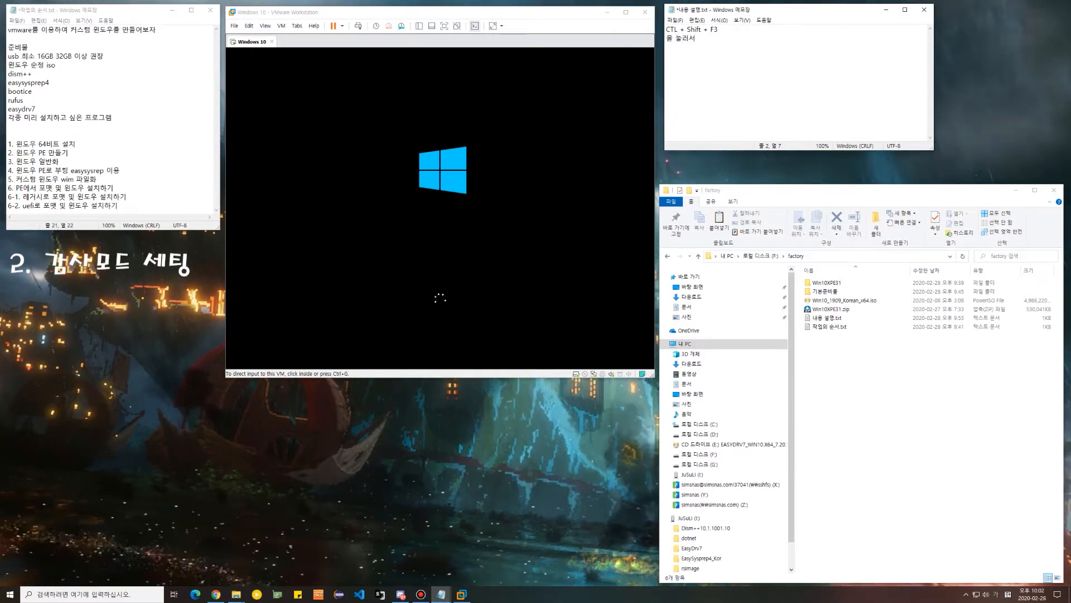
text(눌러서 감사 ㅁ)
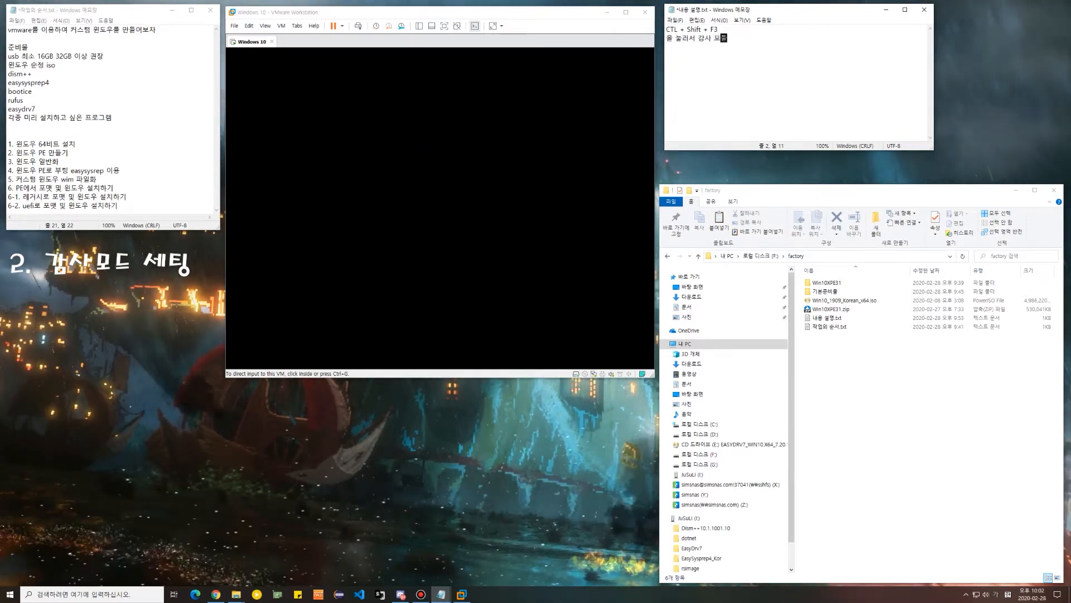
text(드로 진입!)
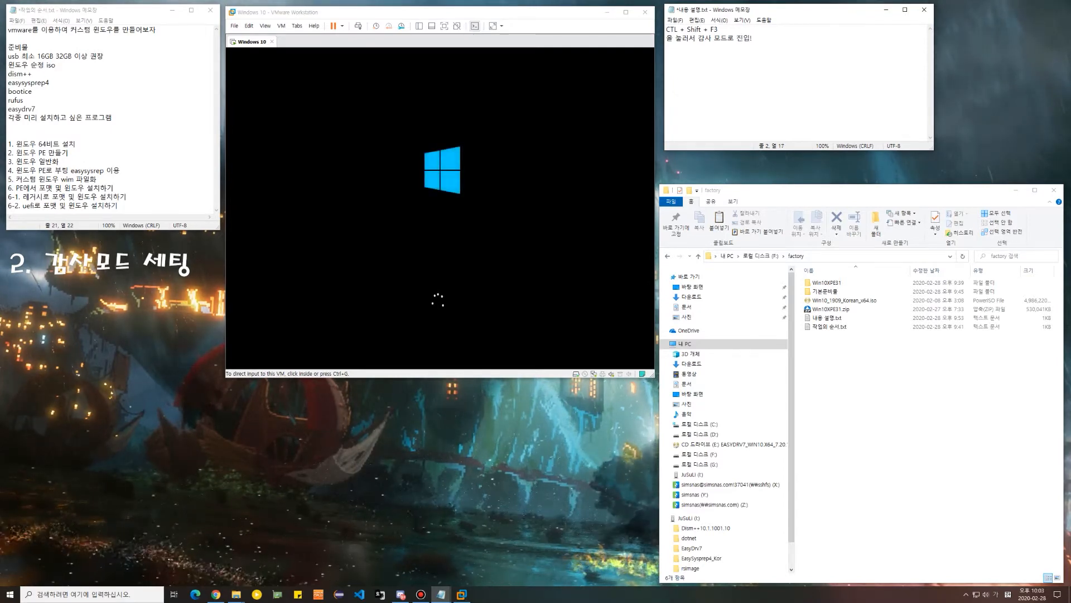
Enclose the "CTL + Shift + F3" shortcut in the 내용 설명 note in double quotation marks
click(721, 39)
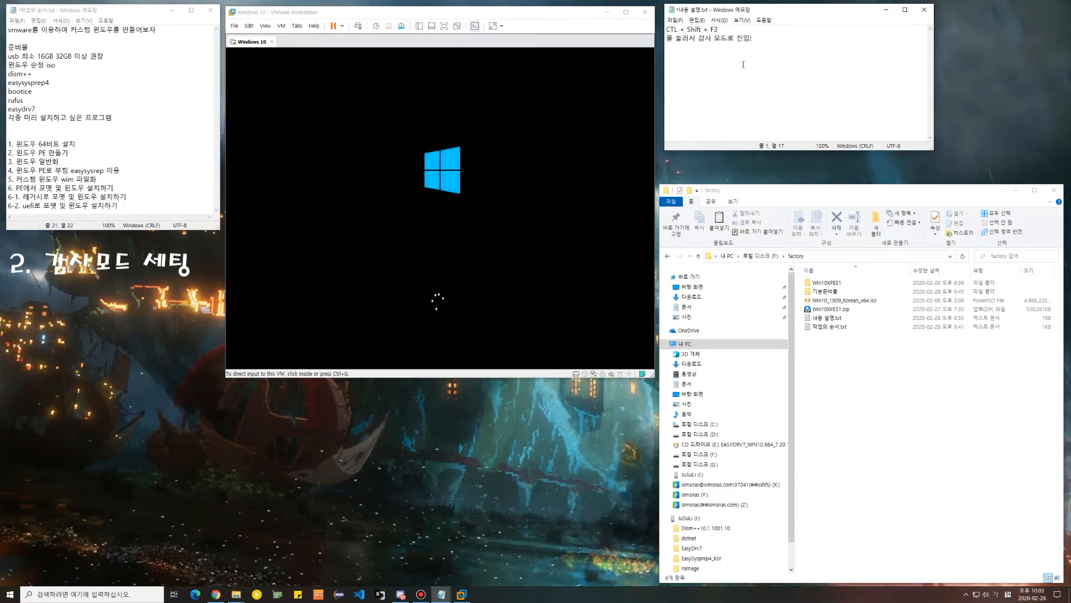
click(697, 29)
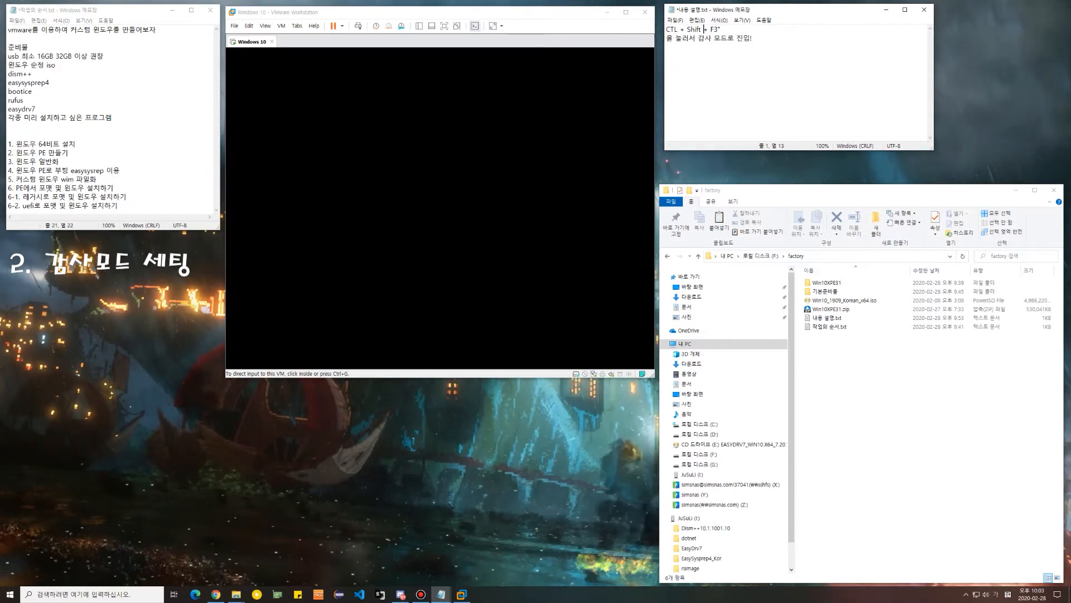
click(678, 29)
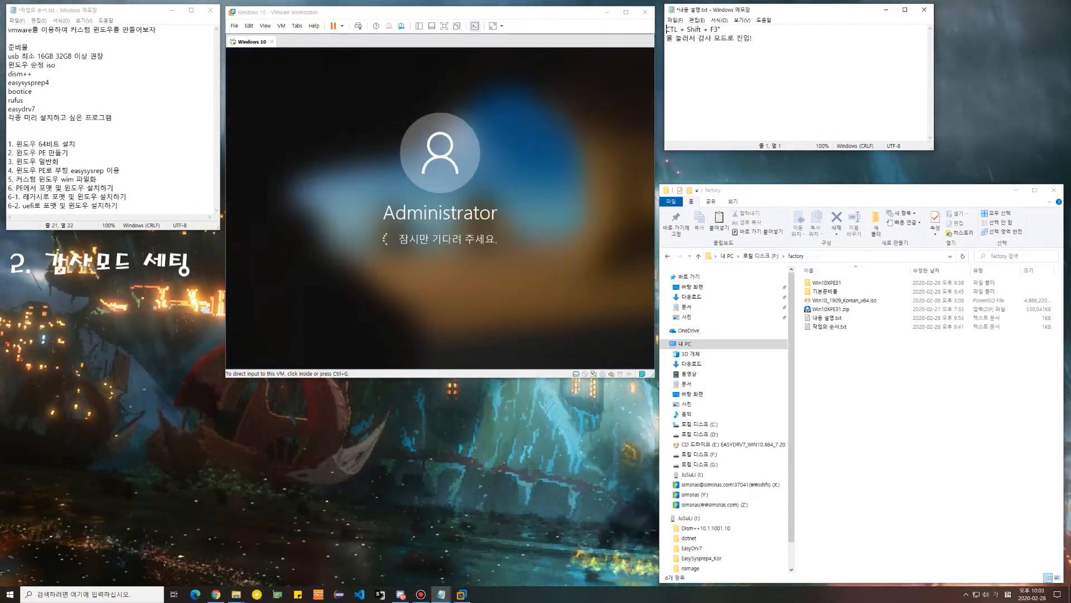
text(")
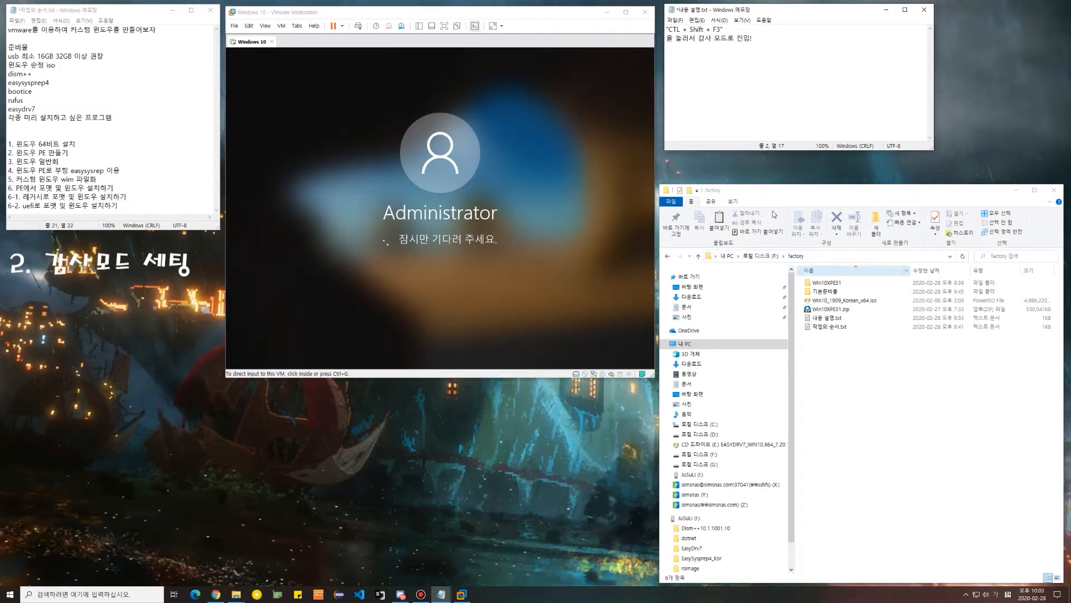
Move the factory folder window up near the 내용 설명 note and make the 작업의 순서 note window slightly taller
drag(764, 194, 765, 176)
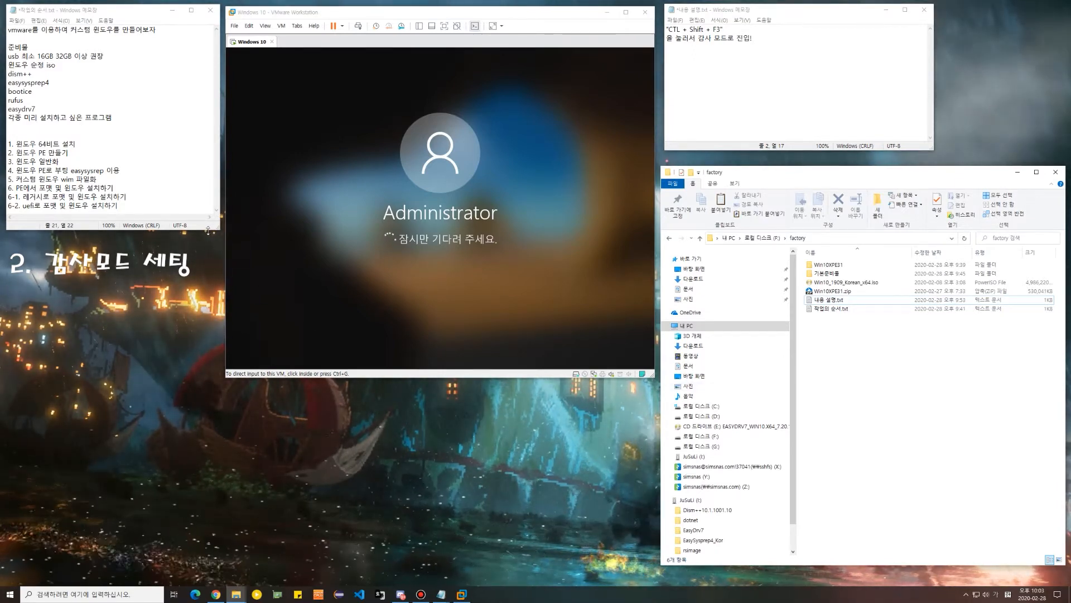
mouse_move(206, 232)
mouse_down()
mouse_move(205, 276)
mouse_move(206, 233)
mouse_up()
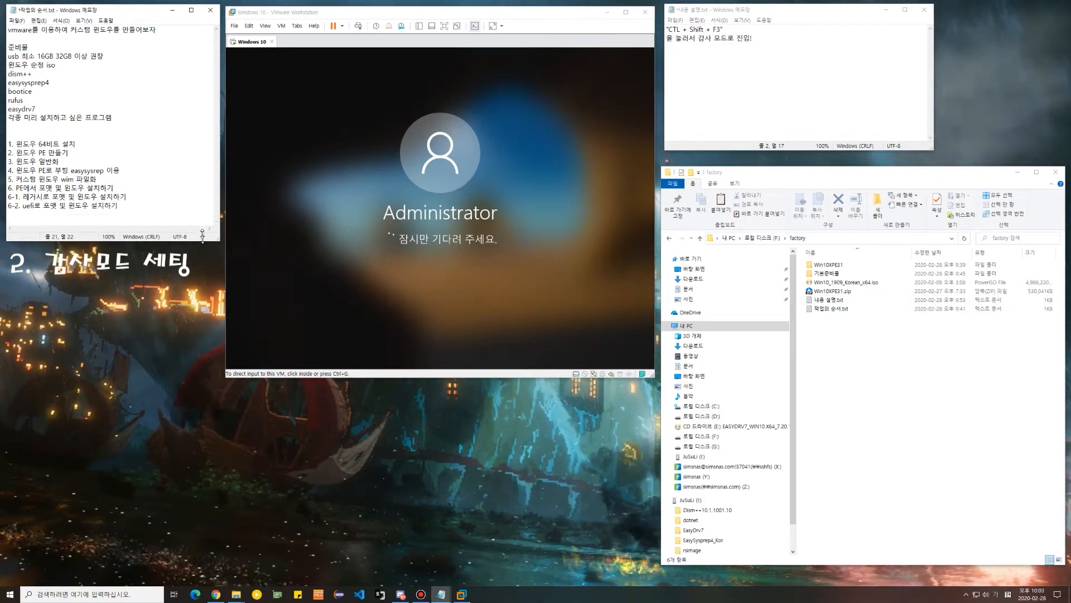
click(876, 387)
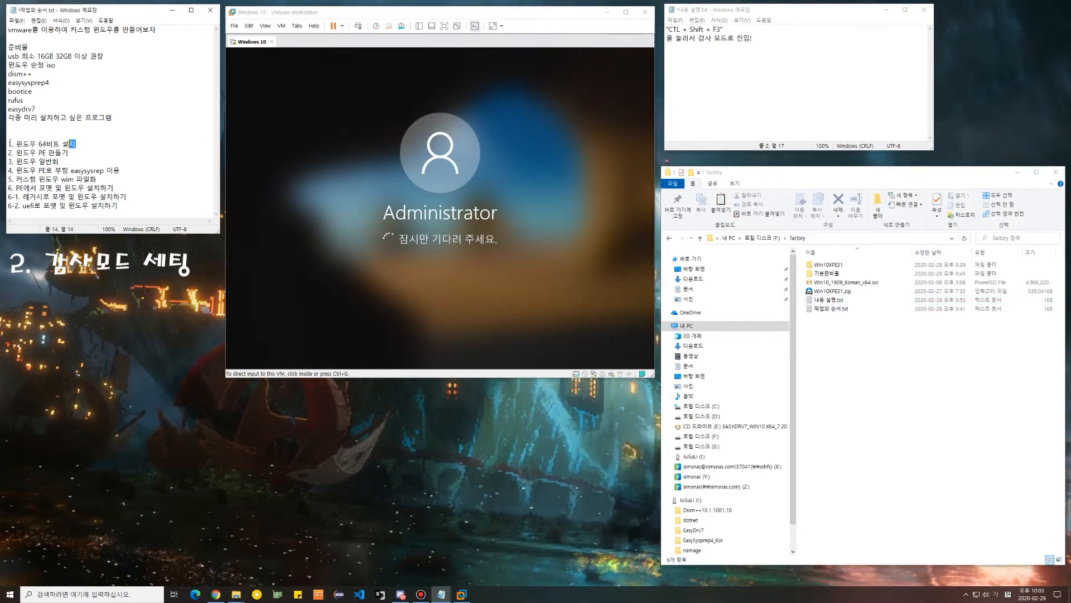
drag(74, 146, 8, 144)
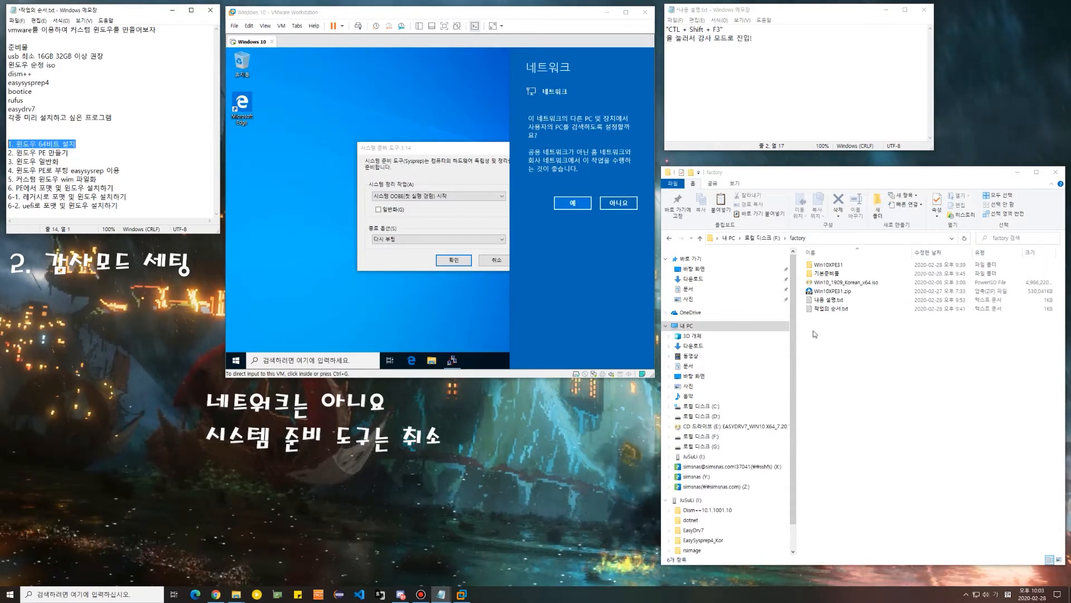
click(872, 349)
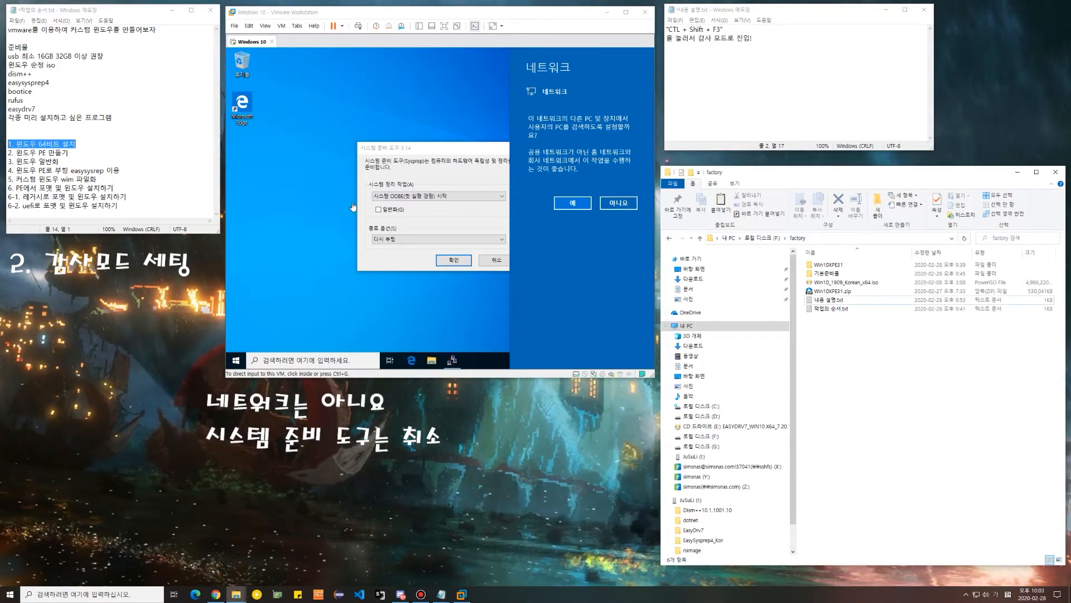
Move the "2. 윈도우 PE 만들기" line below "3. 윈도우 일반화" in the work-order note
click(73, 155)
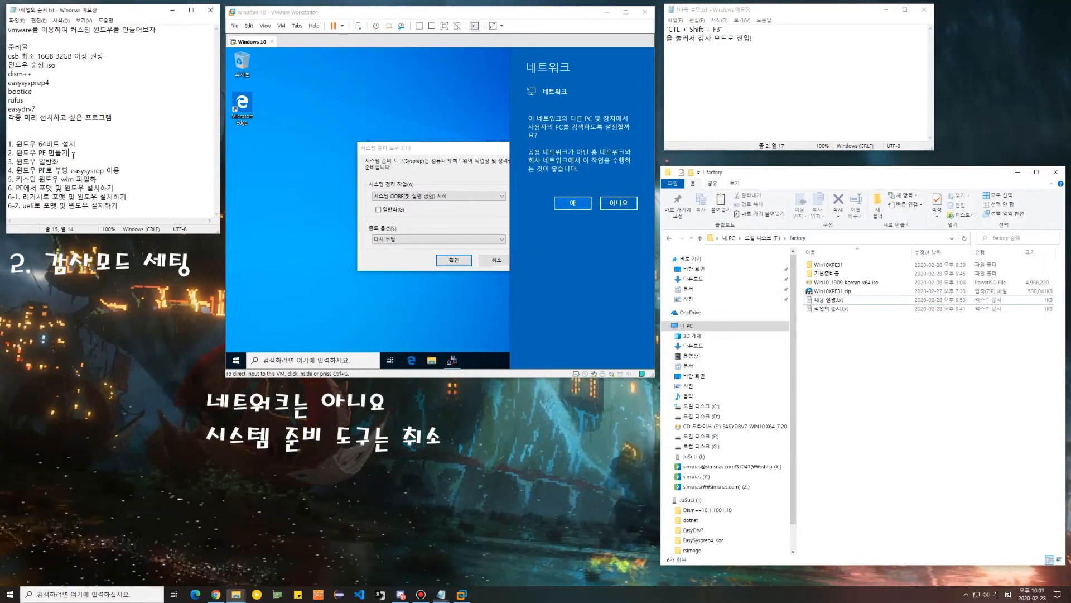
drag(73, 155, 8, 153)
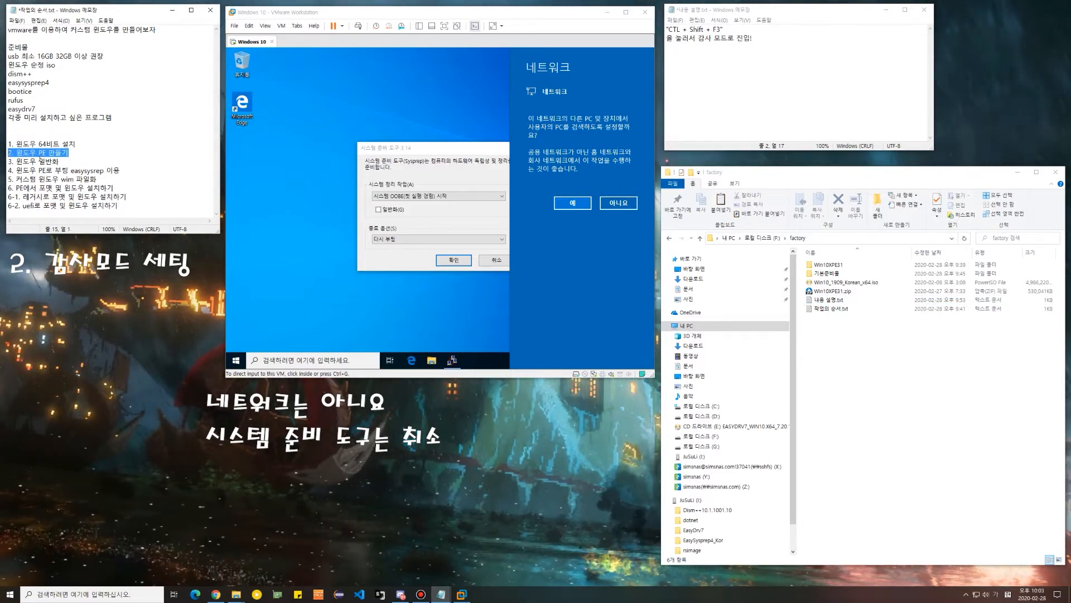
key(ctrl+x)
click(62, 161)
key(Return)
key(ctrl+v)
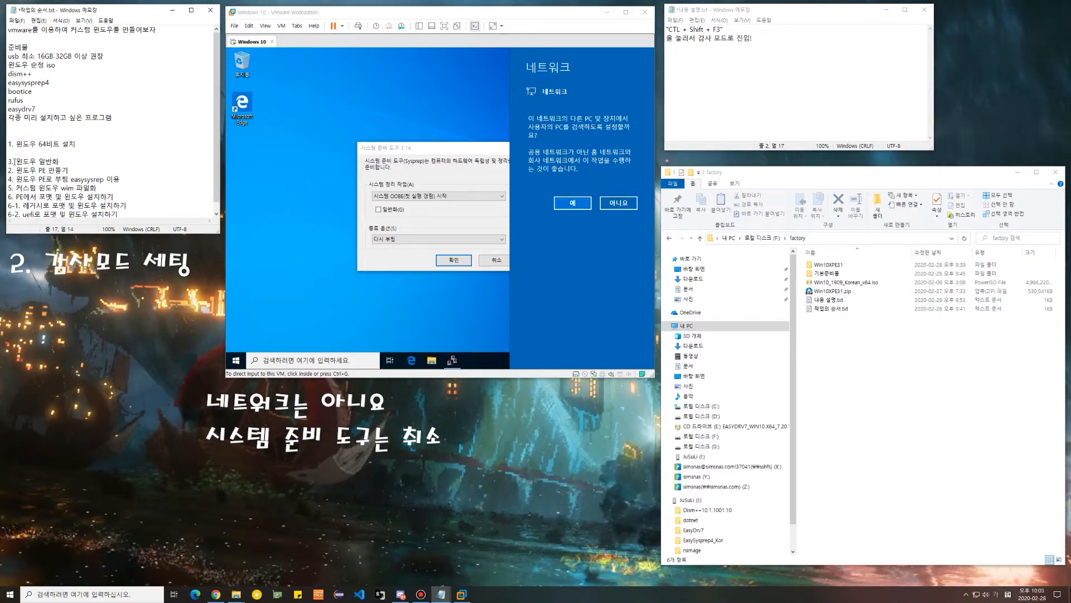
Renumber the swapped lines as "2. 윈도우 일반화" and "3. 윈도우 PE 만들기" and remove the blank line above them
click(15, 161)
key(BackSpace)
text(2)
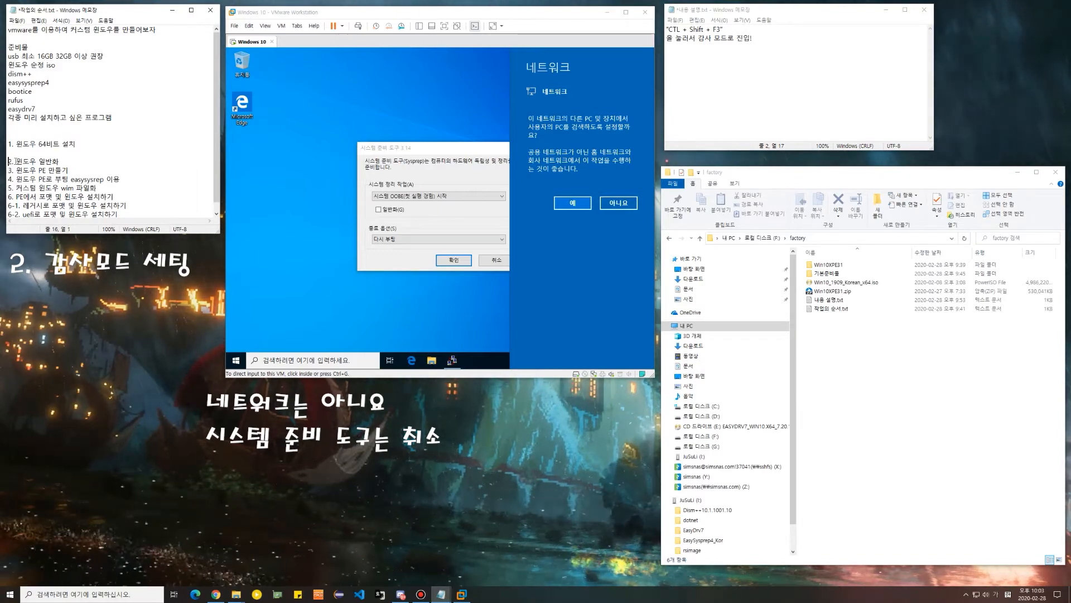
key(Up)
key(BackSpace)
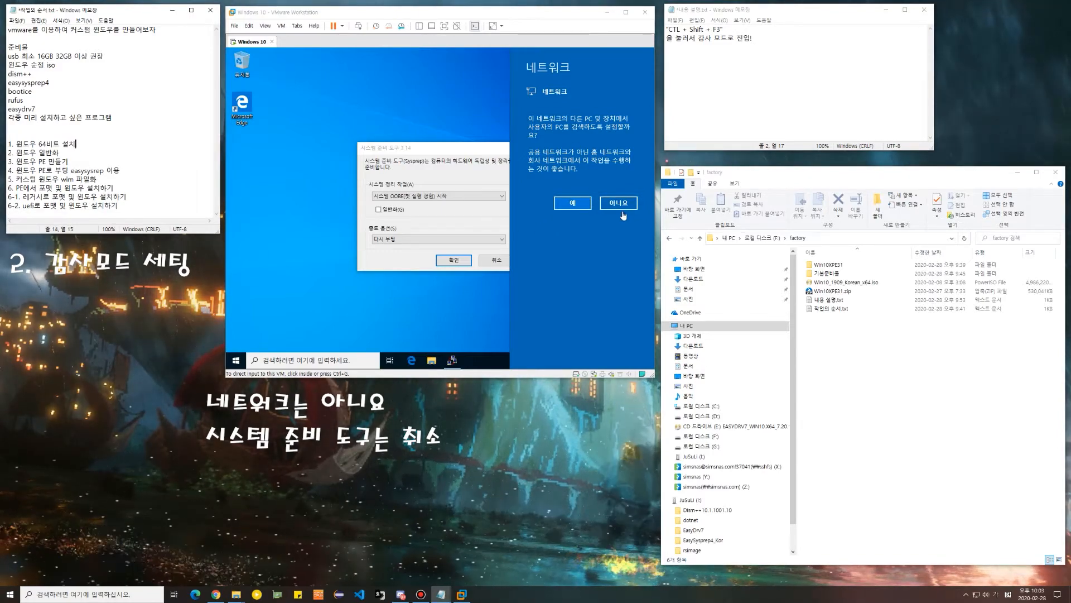
Decline network discovery in the virtual machine, cancel the System Preparation Tool, and return control to the host
click(622, 212)
click(621, 205)
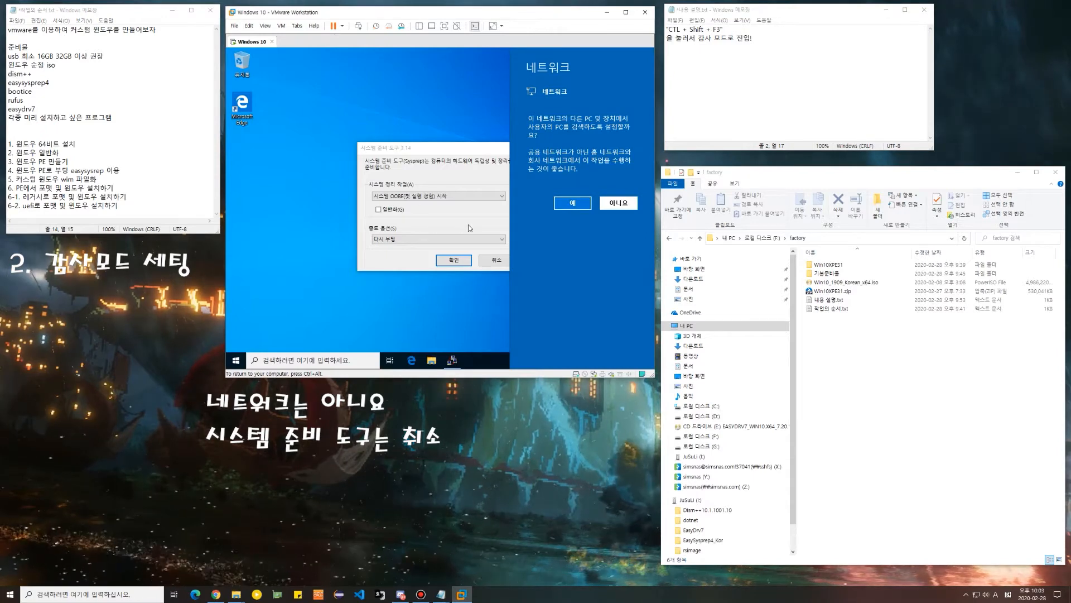
click(496, 260)
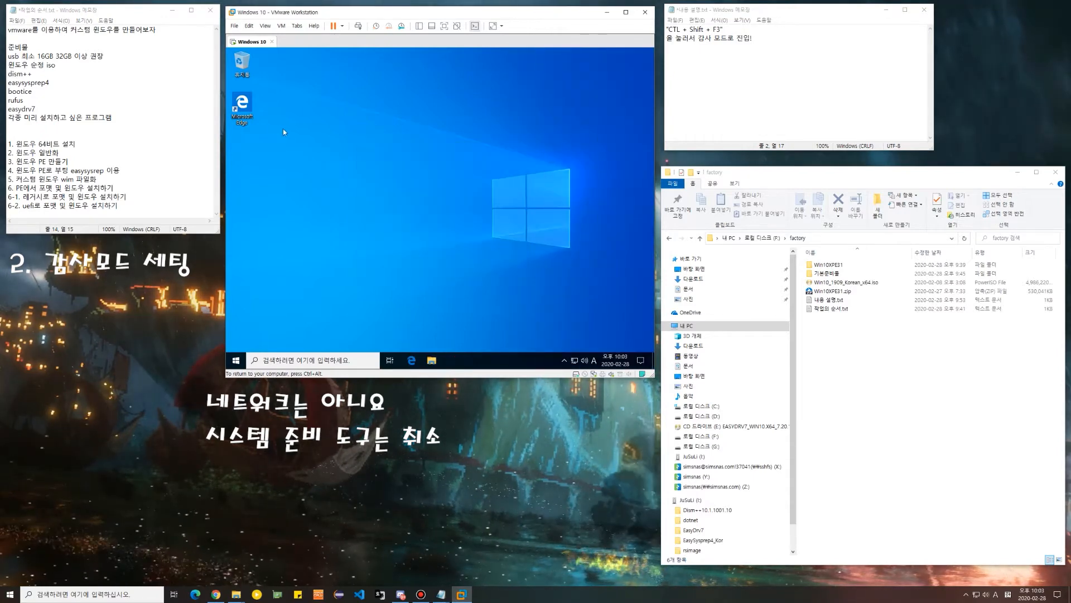
key(ctrl+alt)
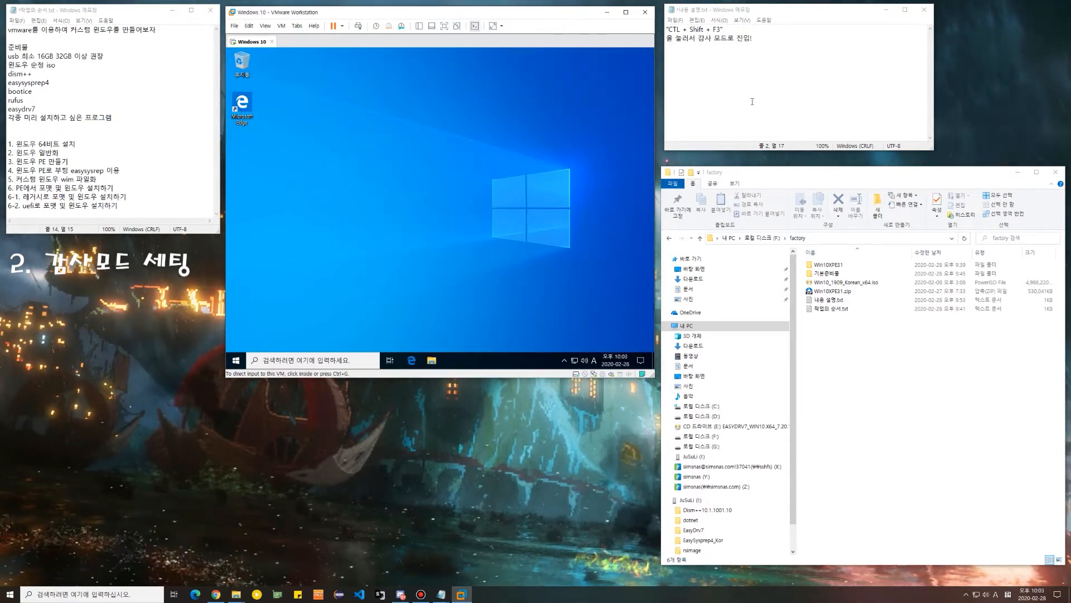
Replace the whole 내용 설명 note with "이제 이곳에 원하는 프로그램들을 막 설치 합니다."
click(752, 102)
key(ctrl+a)
key(Delete)
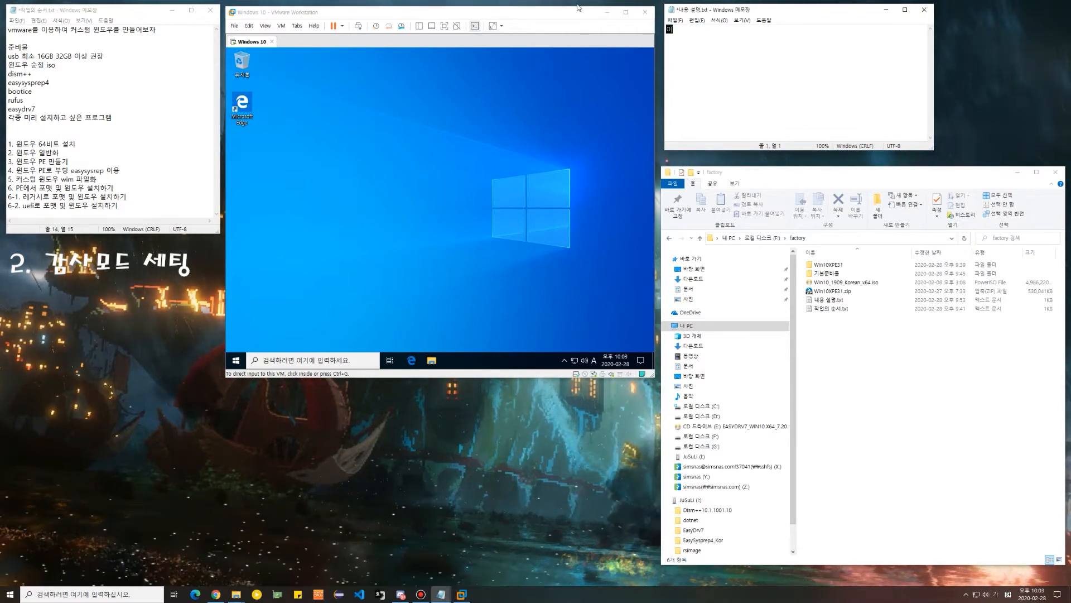
text(이제 이곳)
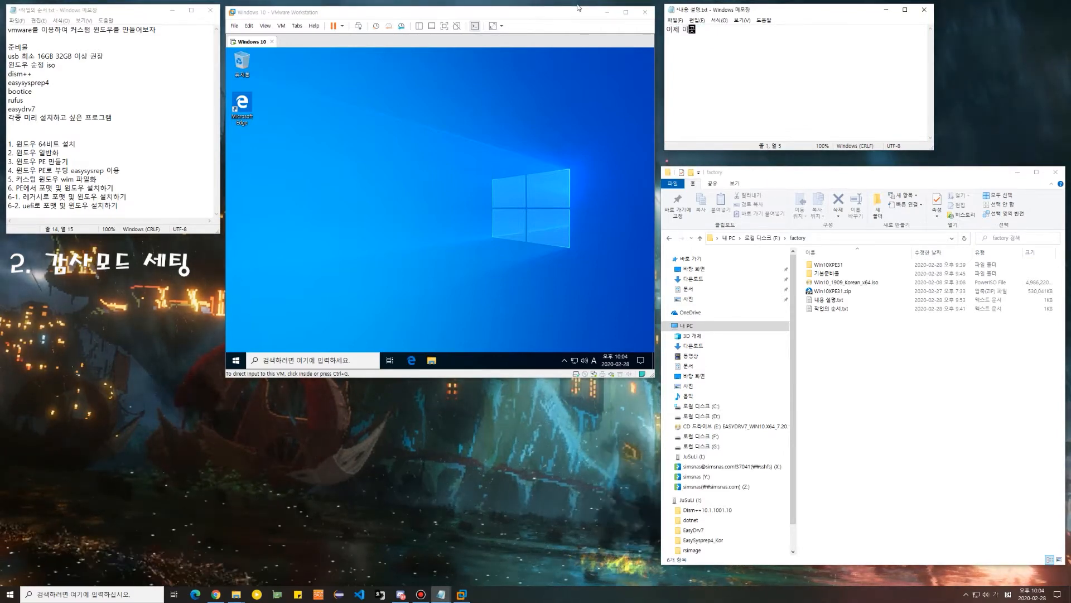
text(에 )
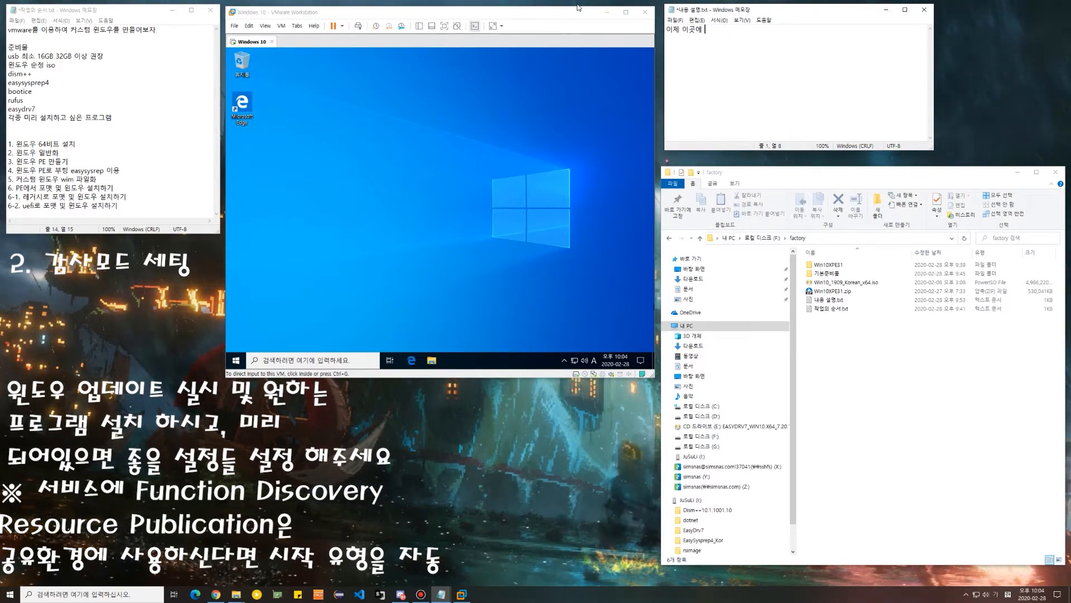
text(원하는 )
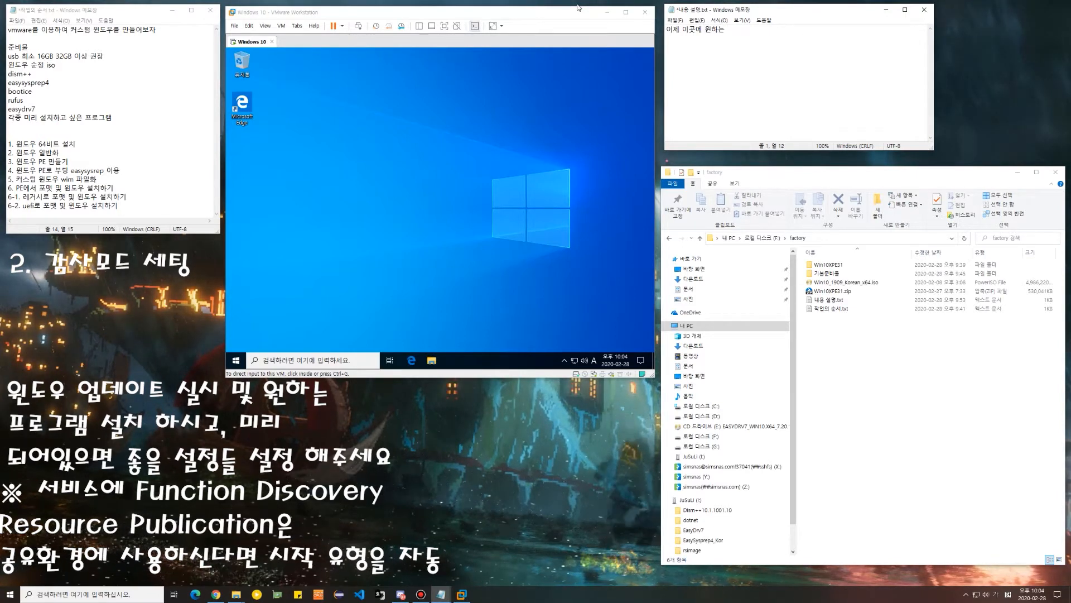
text(프로그램)
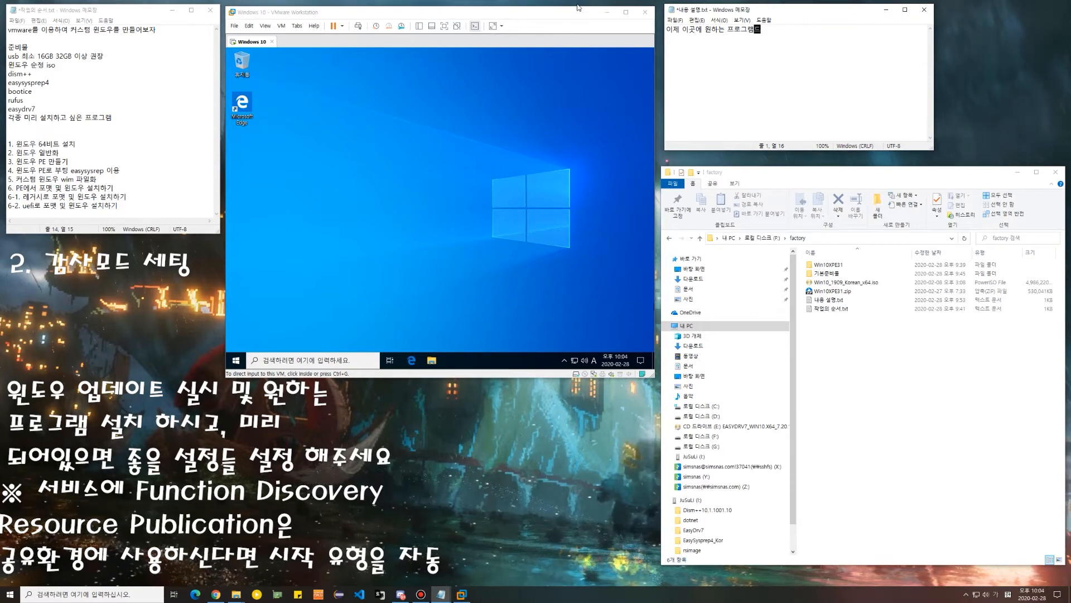
text(들을 막 설)
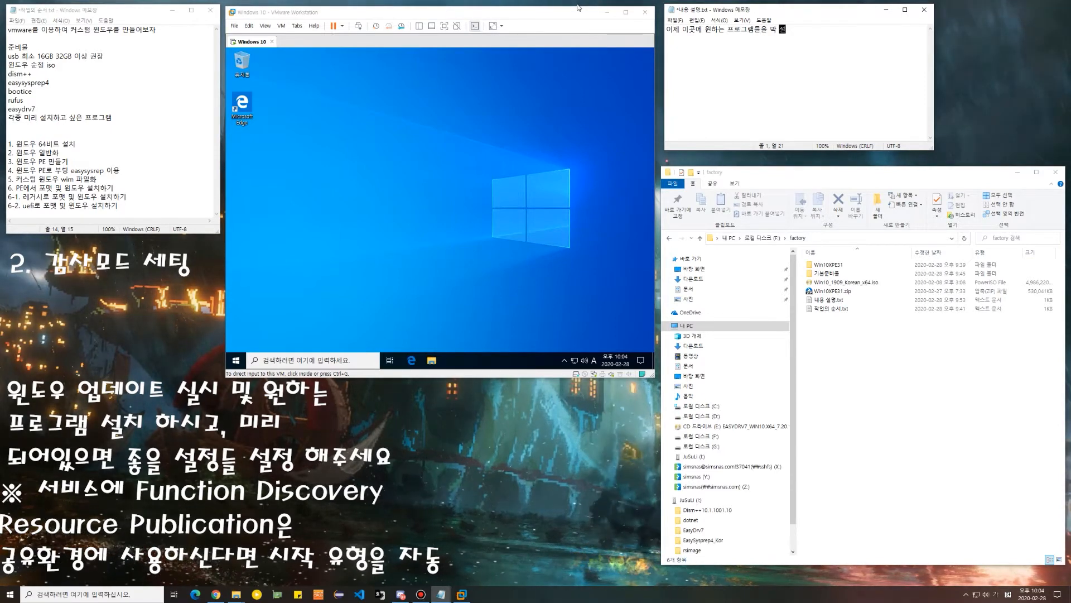
text(치 합니다.)
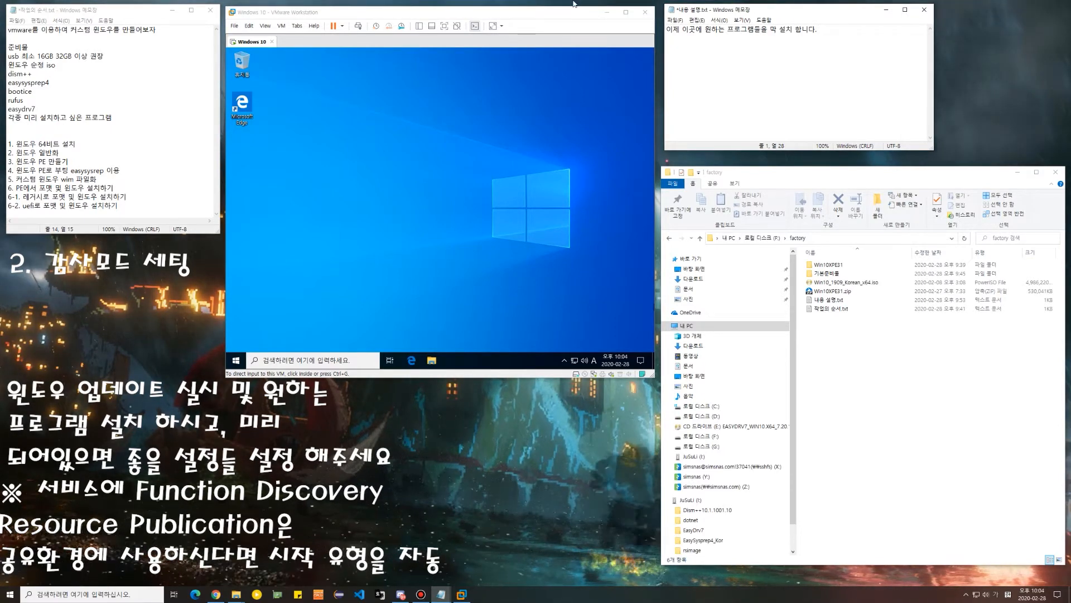
Add a second line to the 내용 설명 note: "윈도우 설정도 설치후 설정이 되어있었으면 하는것들을 설정 해줍니다."
key(Return)
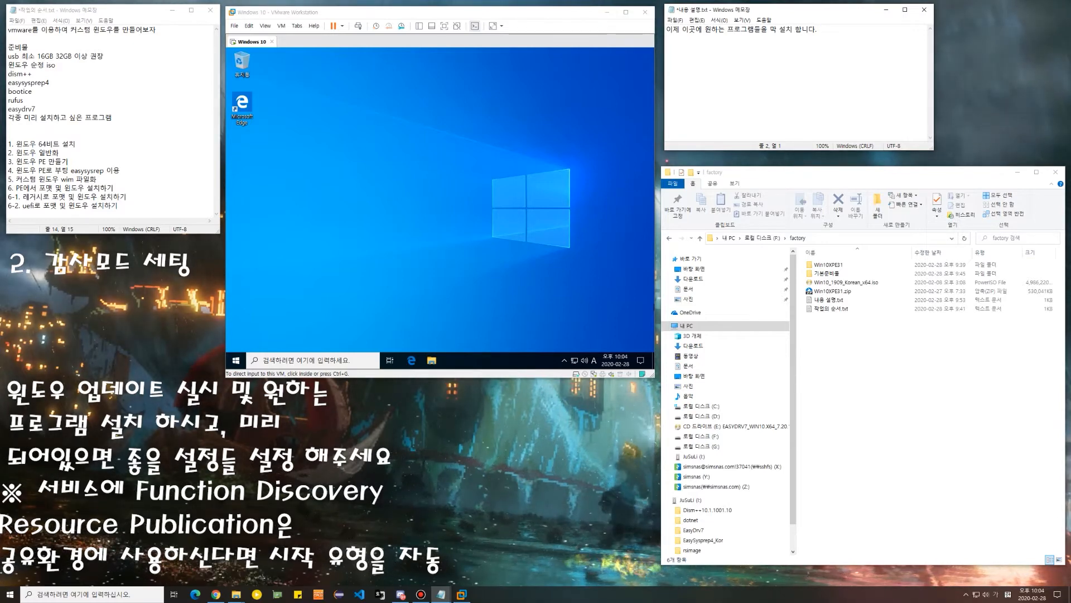
text(윈도우 설치)
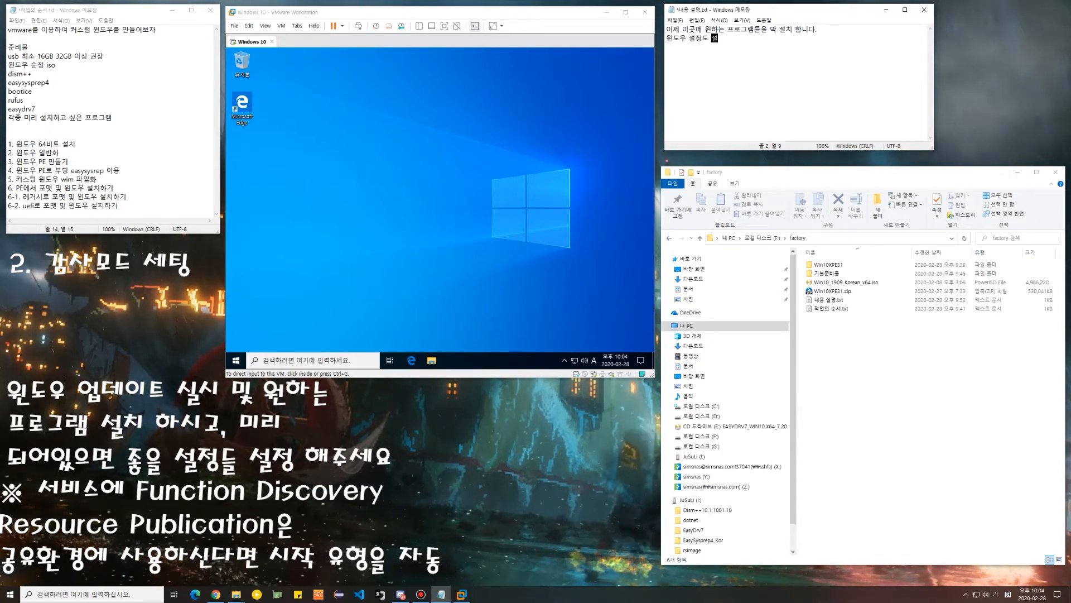
text(도 설치후 )
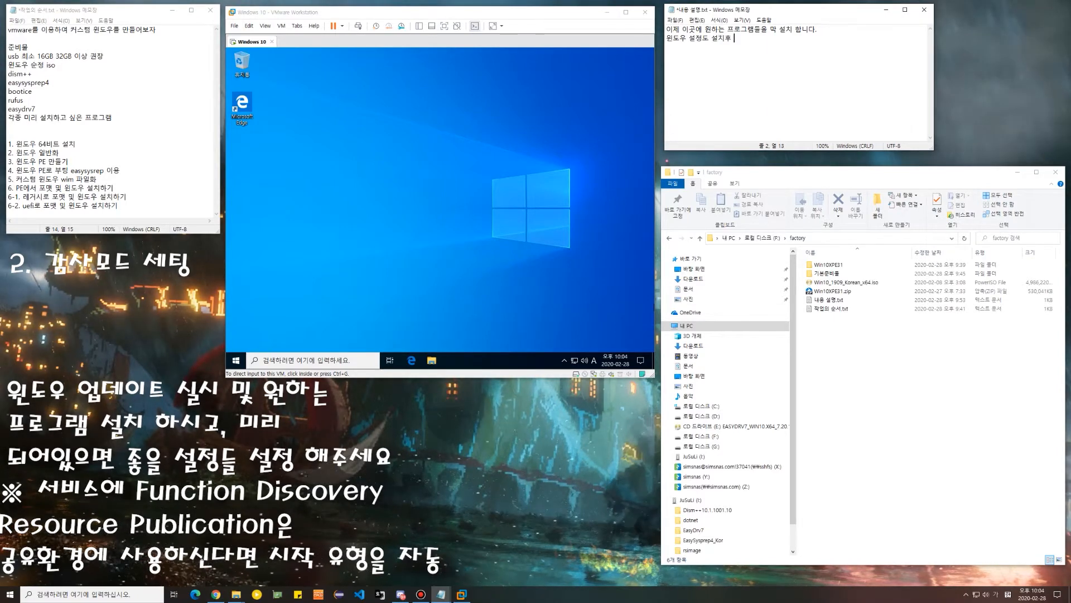
text(서ㄹㅈㅓㅇ)
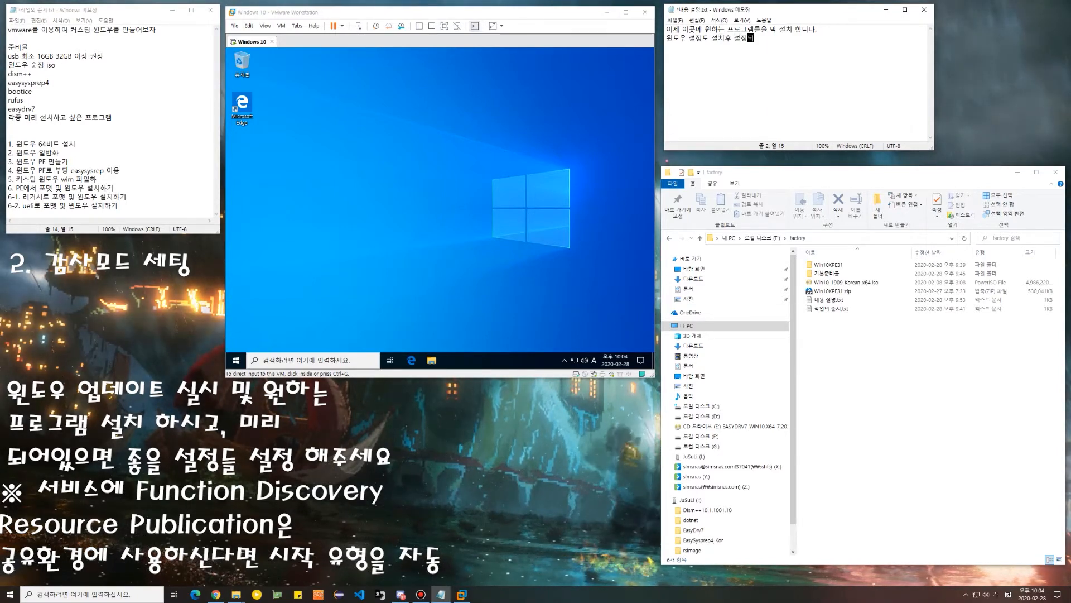
text(되고)
key(BackSpace)
text(이 되어있어)
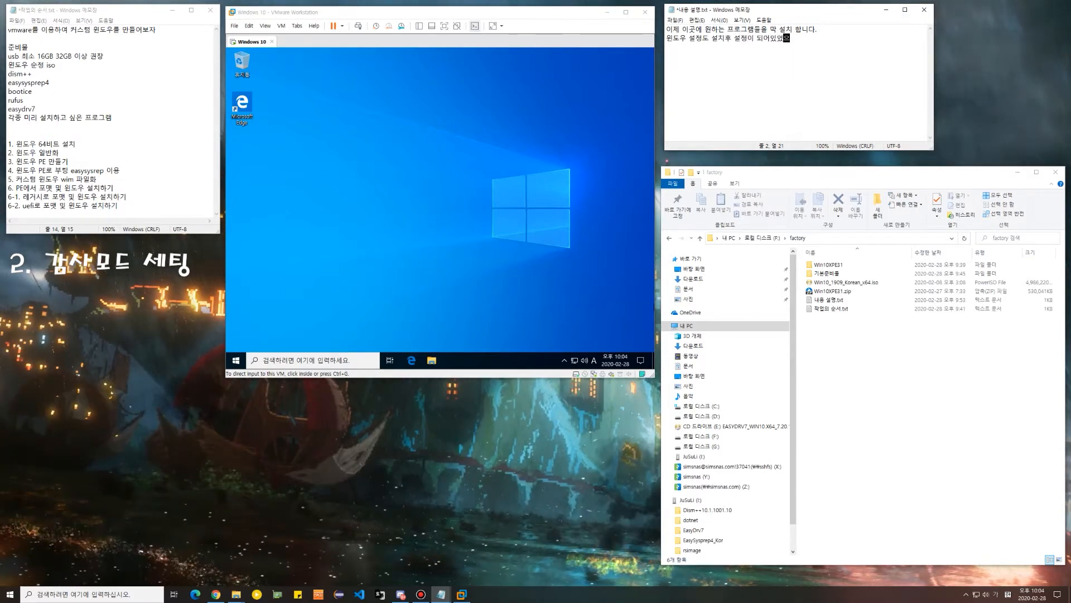
text(ㅆ으면 하는것들을 설)
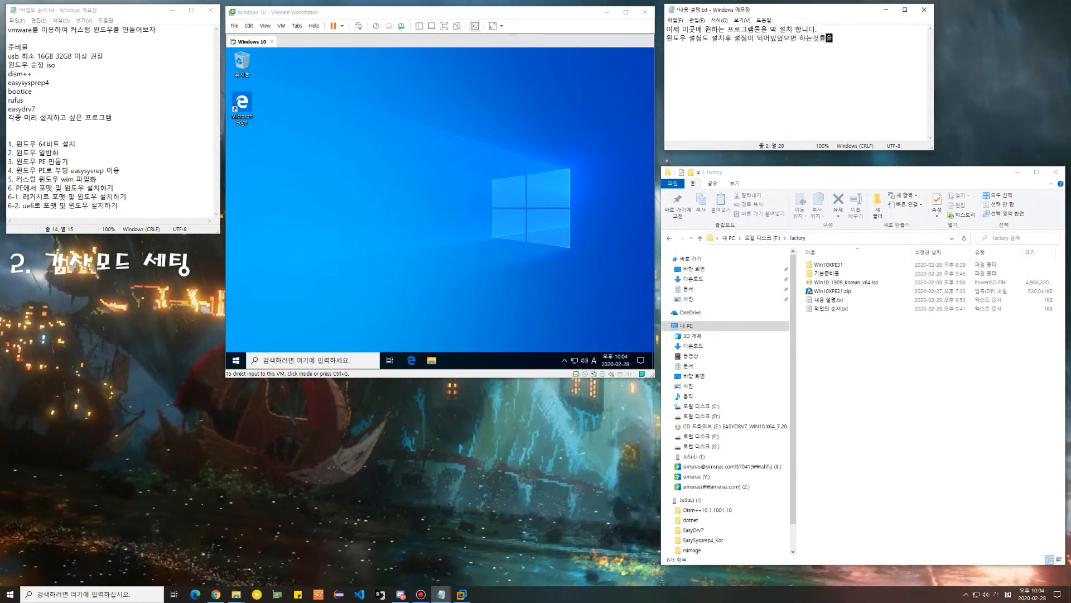
text(정)
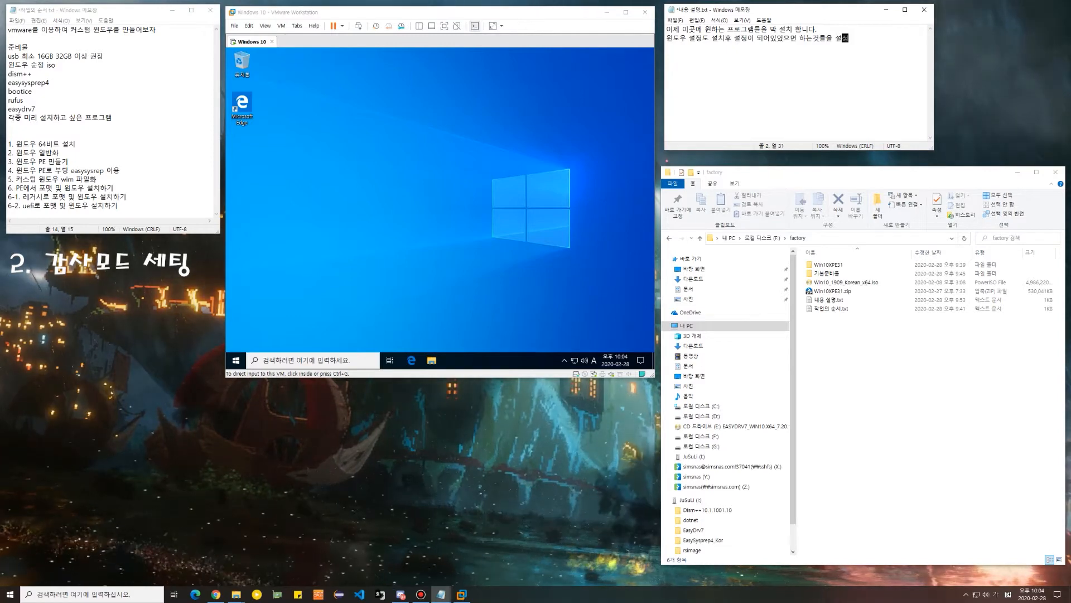
text( 해줍니다,.\\)
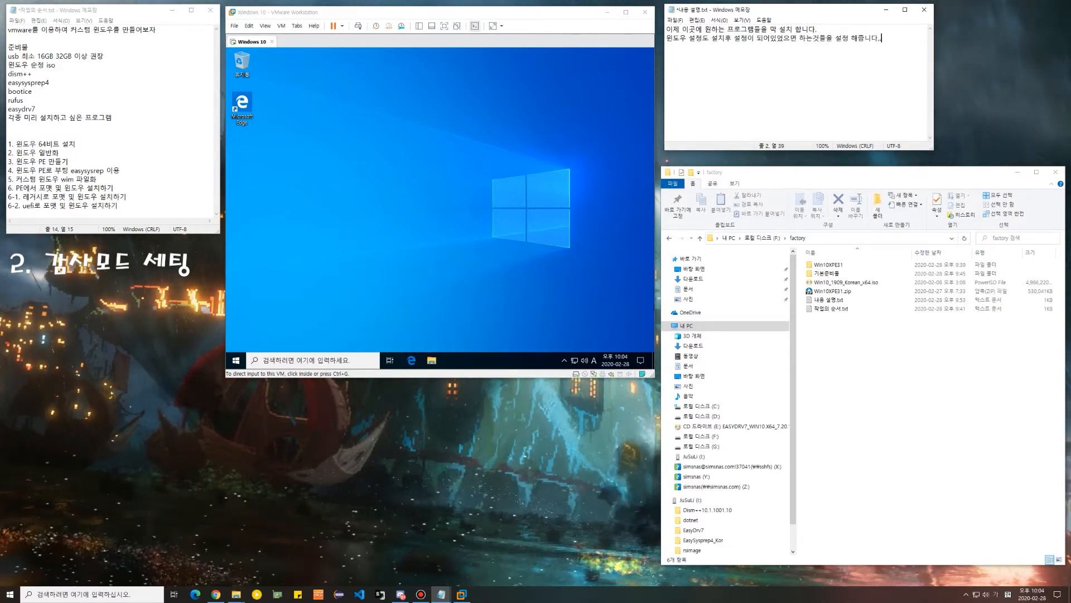
key(BackSpace)
key(BackSpace)
key(BackSpace)
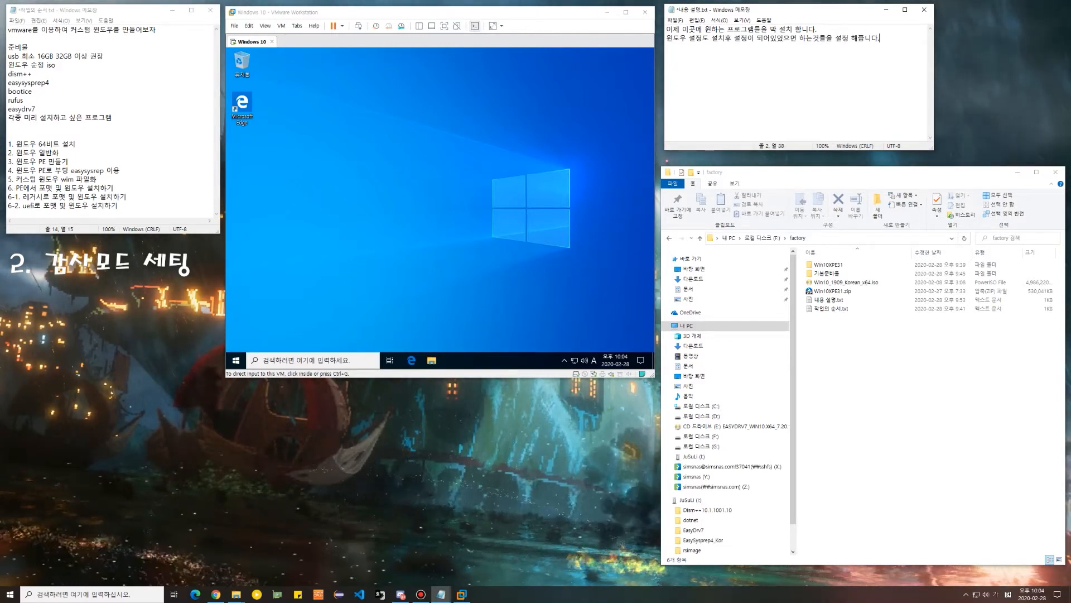
Search for "update" inside the Windows 10 virtual machine to reach its Windows Update settings
click(495, 100)
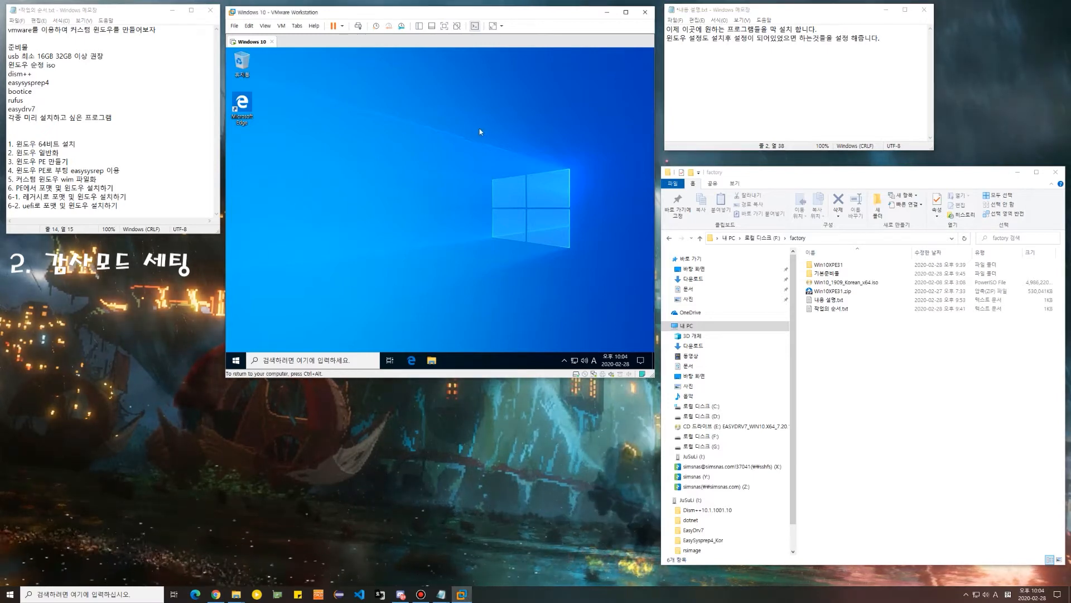
click(411, 360)
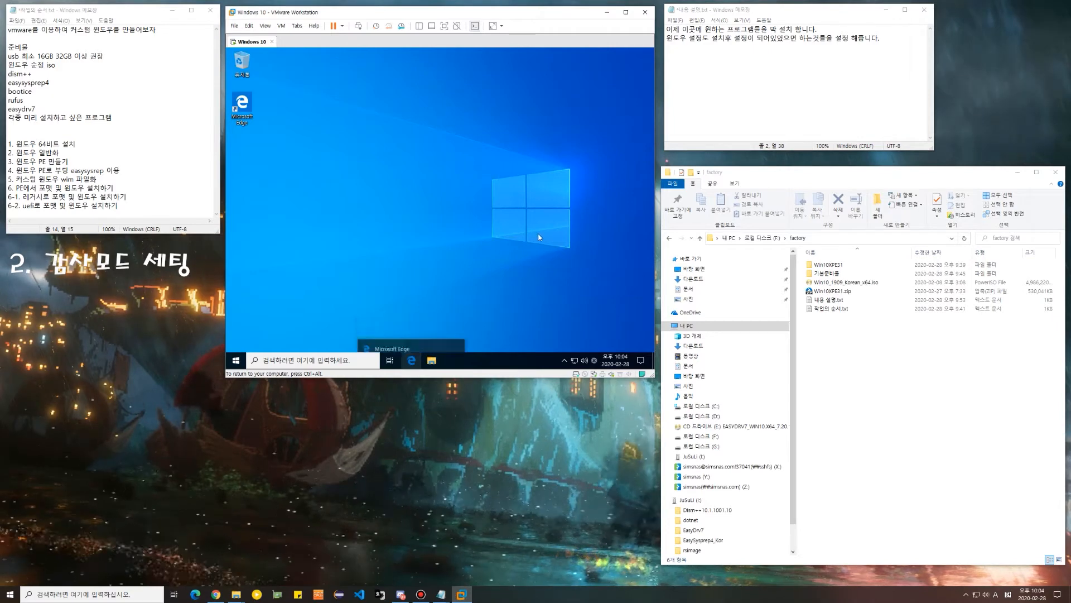
click(236, 360)
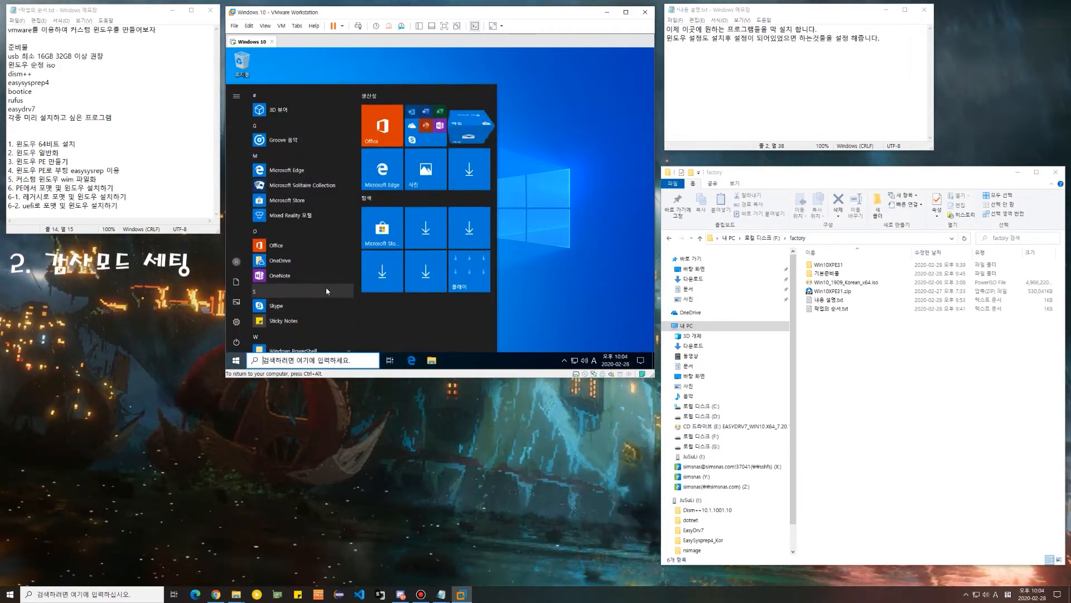
text(upda)
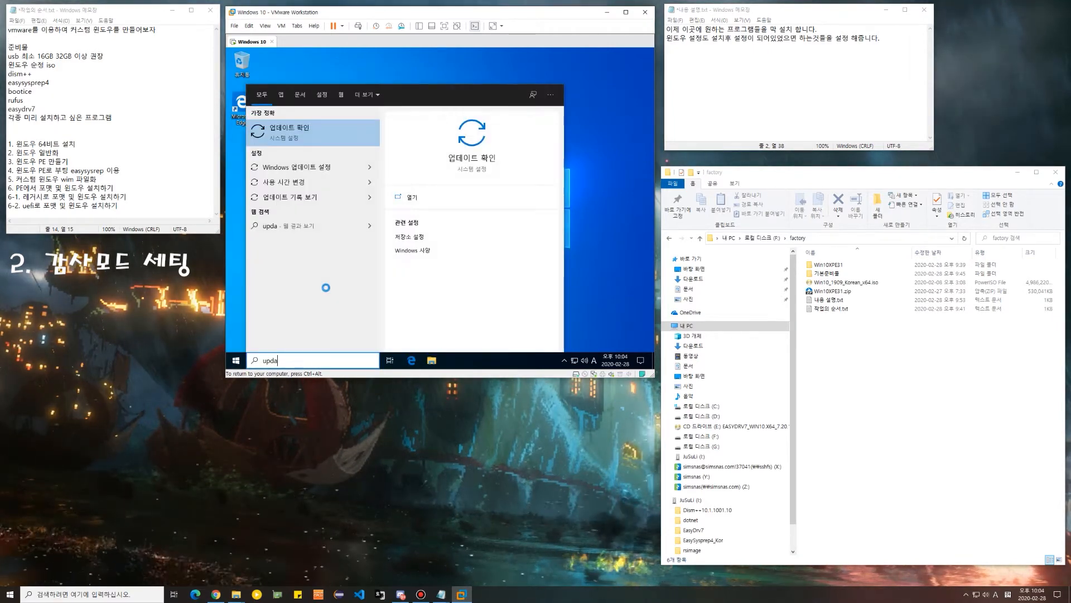
text(te)
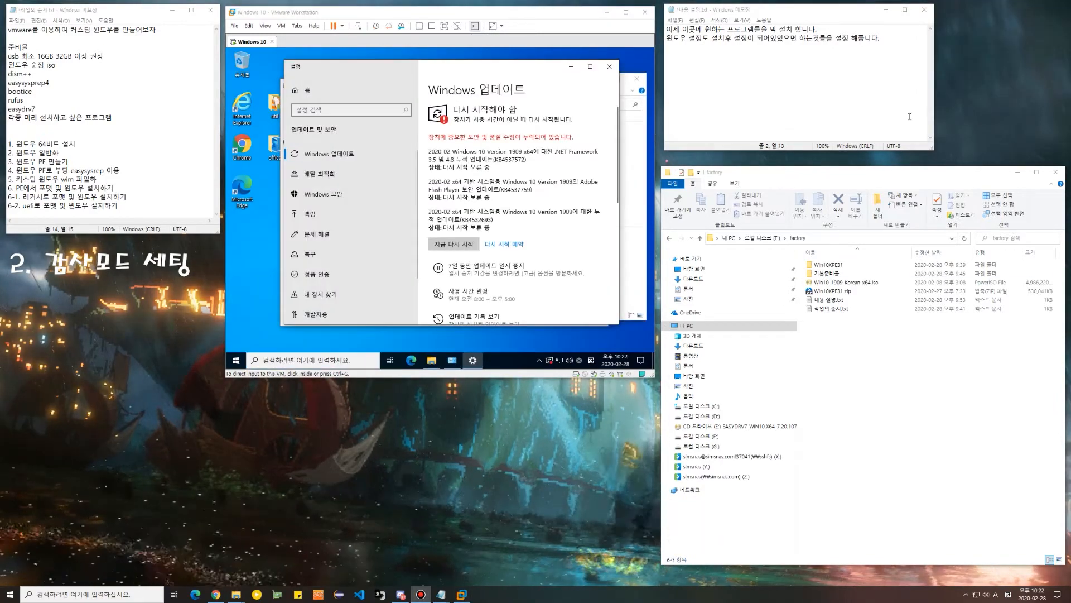
Start a new paragraph in the 내용 설명 note, after a blank line, reading "어느정도 정리가 되었다."
click(834, 95)
key(Right)
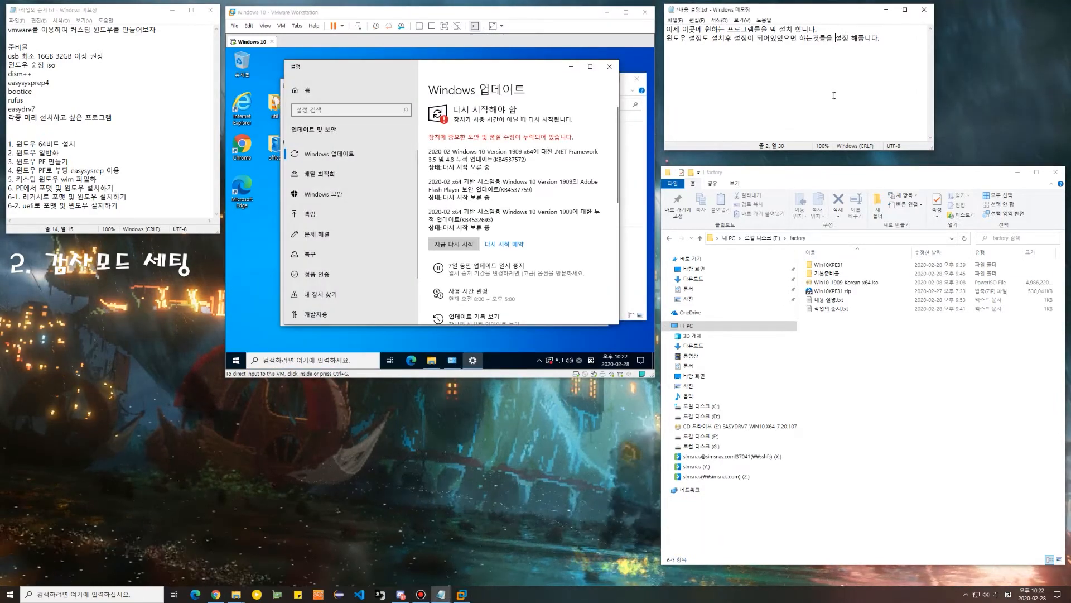
key(Return)
key(Return)
text(di)
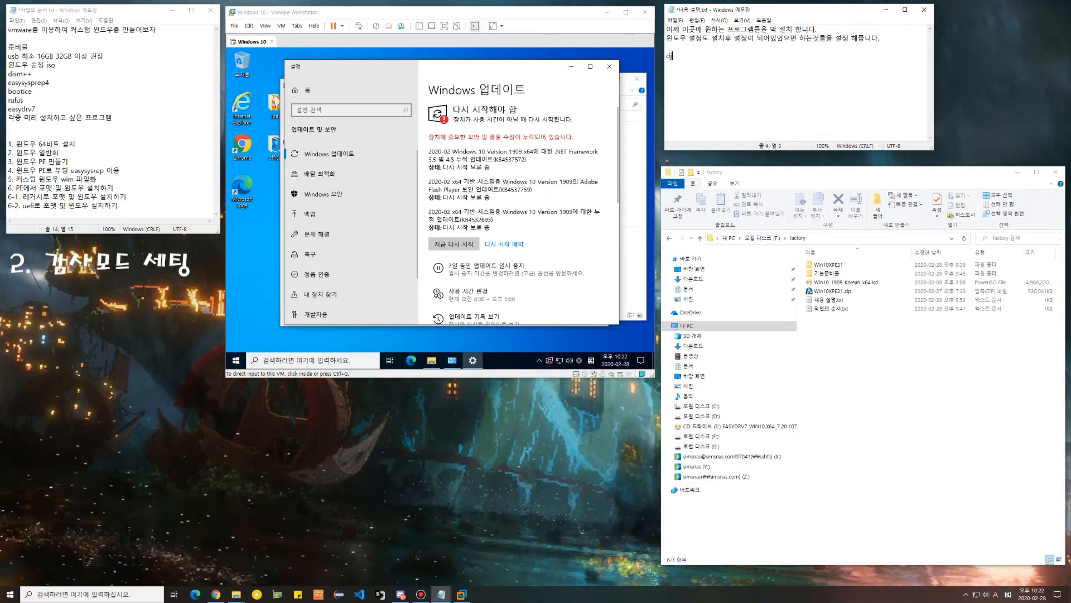
text(도 저)
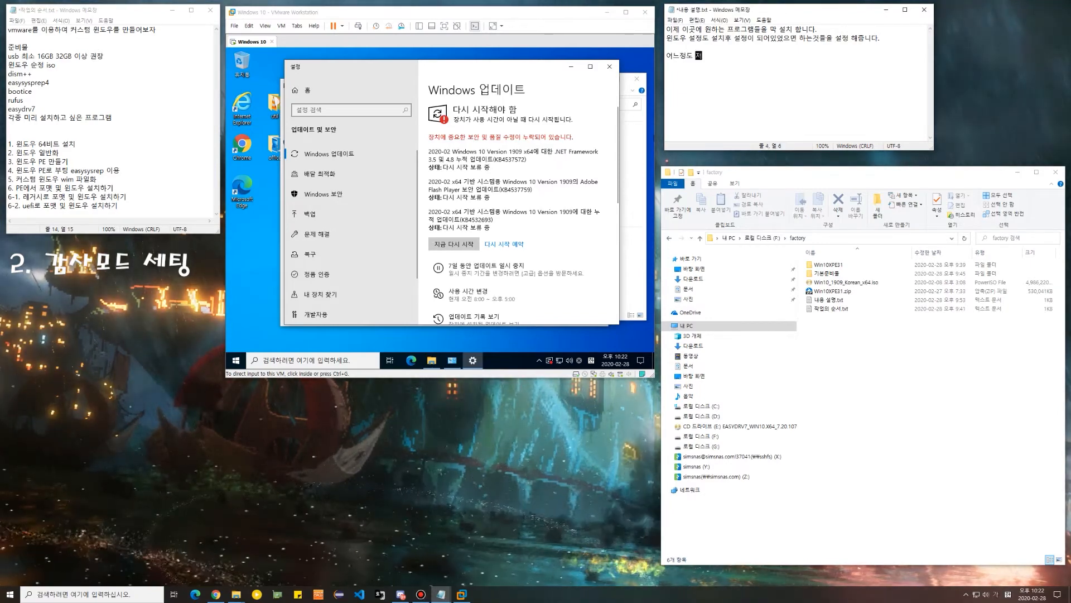
text(리가 되었다.)
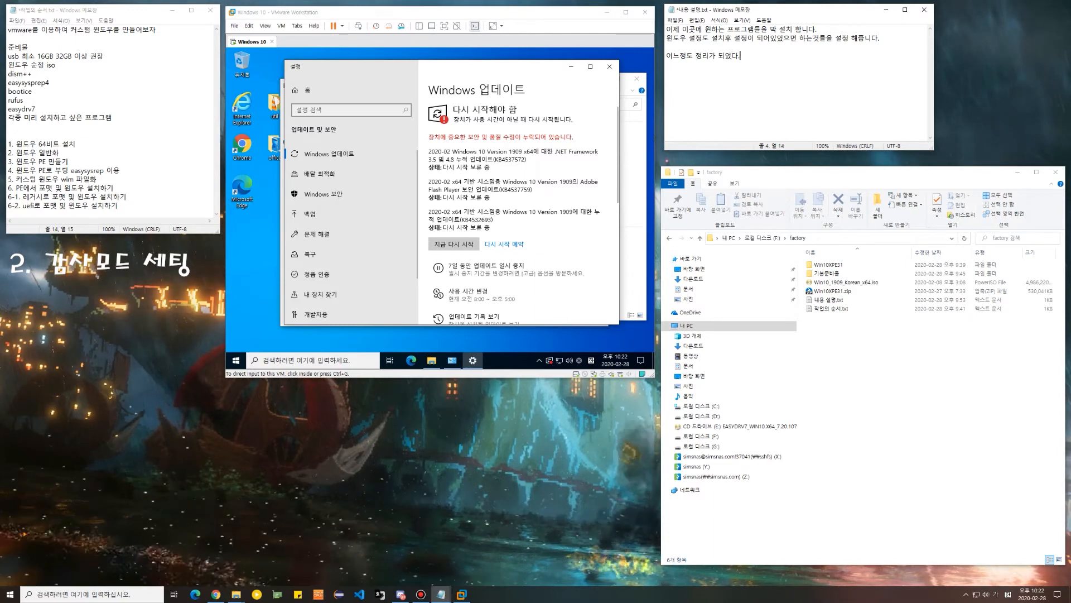
Add the line "하지만 업데이트가 확실히 적용되지 않았으므로" to the 내용 설명 note
text(지만 업데이)
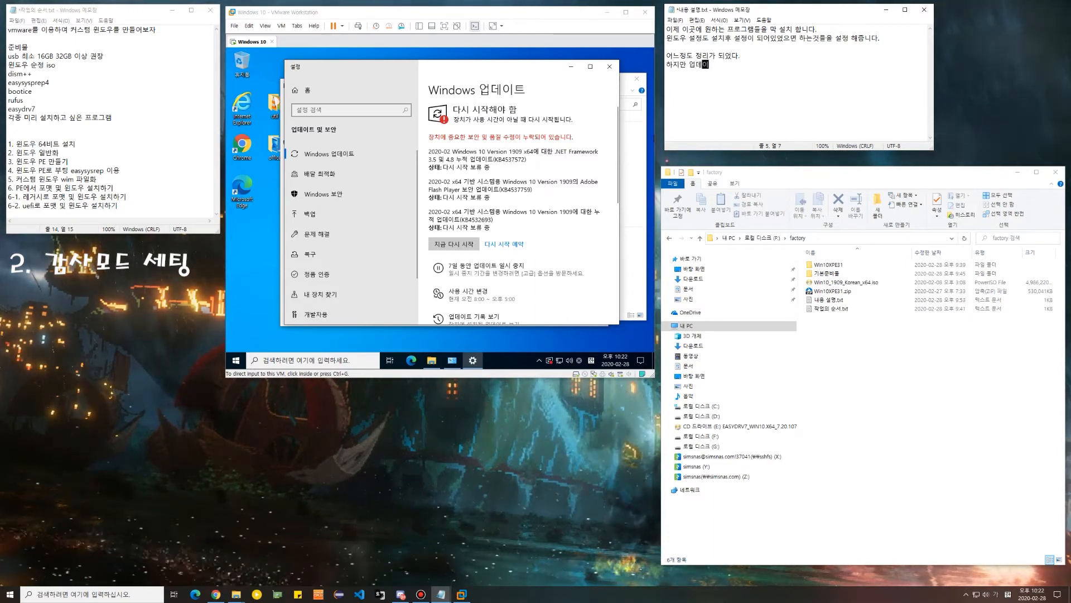
text(트가 확실히)
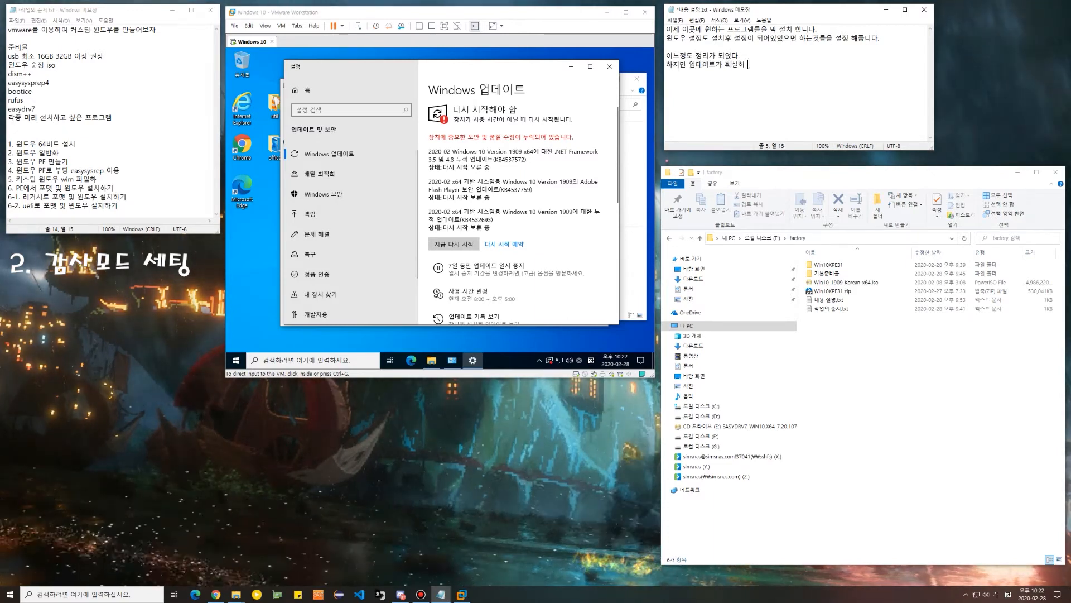
text( 적용되지 않았)
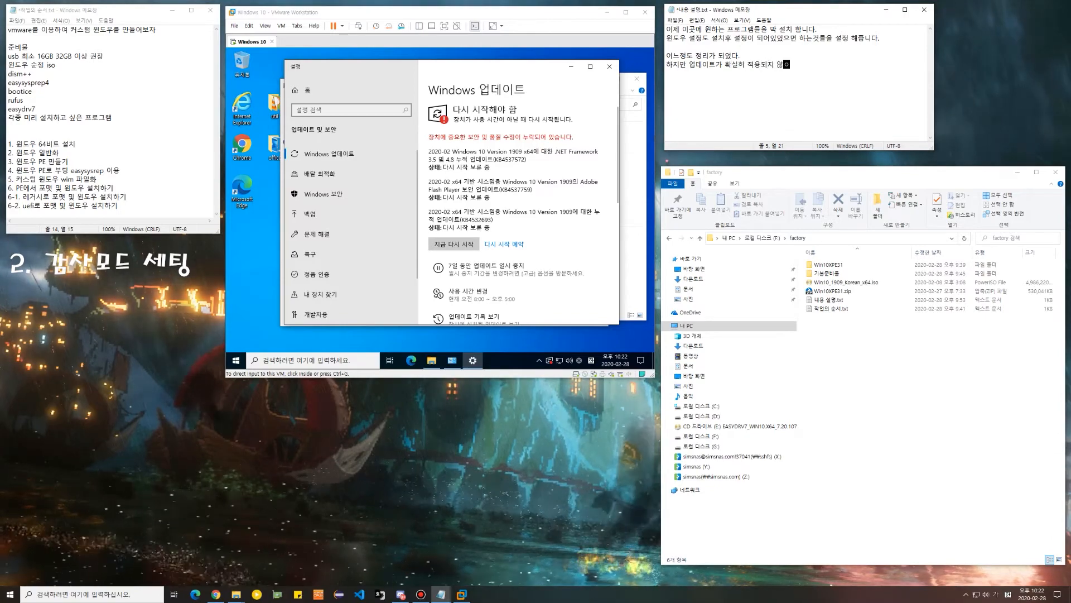
text(으므로)
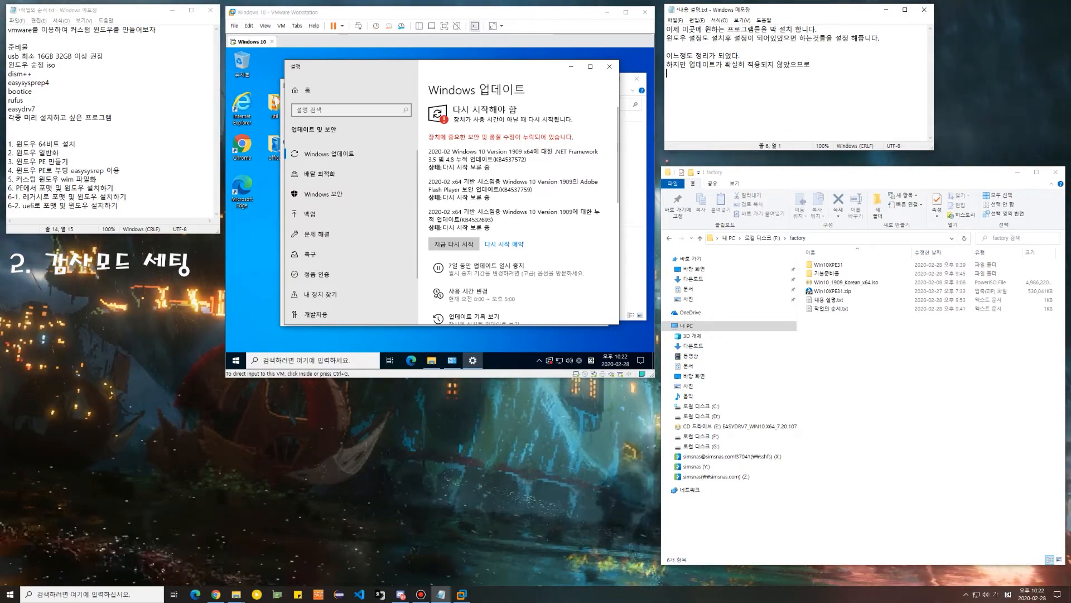
Finish the note's sentence on a new line with "일반화를 한번하고 다시 감사모드로 들어와 보도록 하자"
key(Return)
text(이)
text(반화)
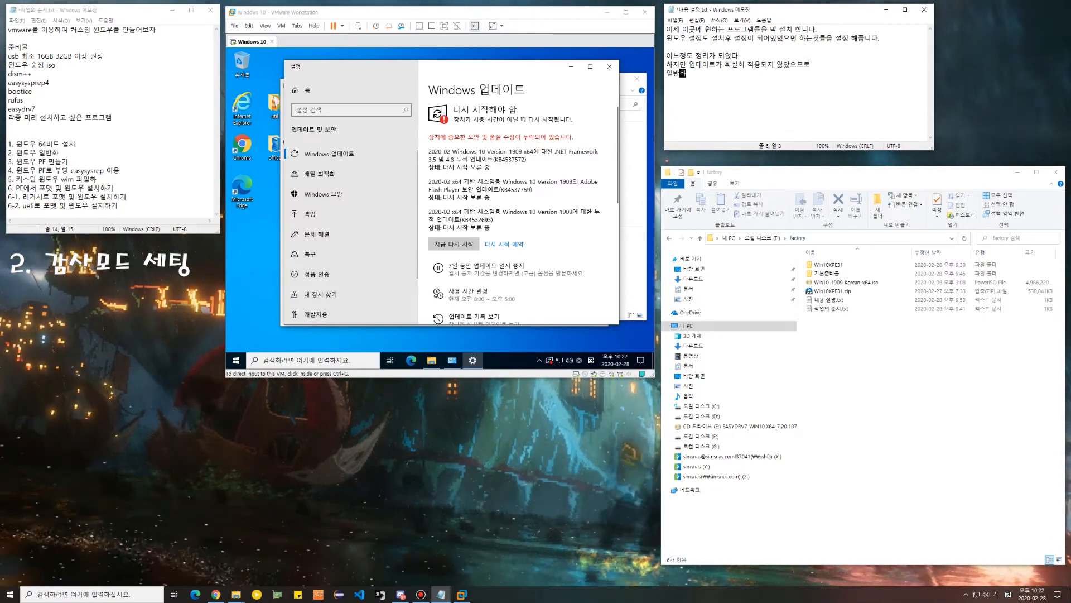
text(르)
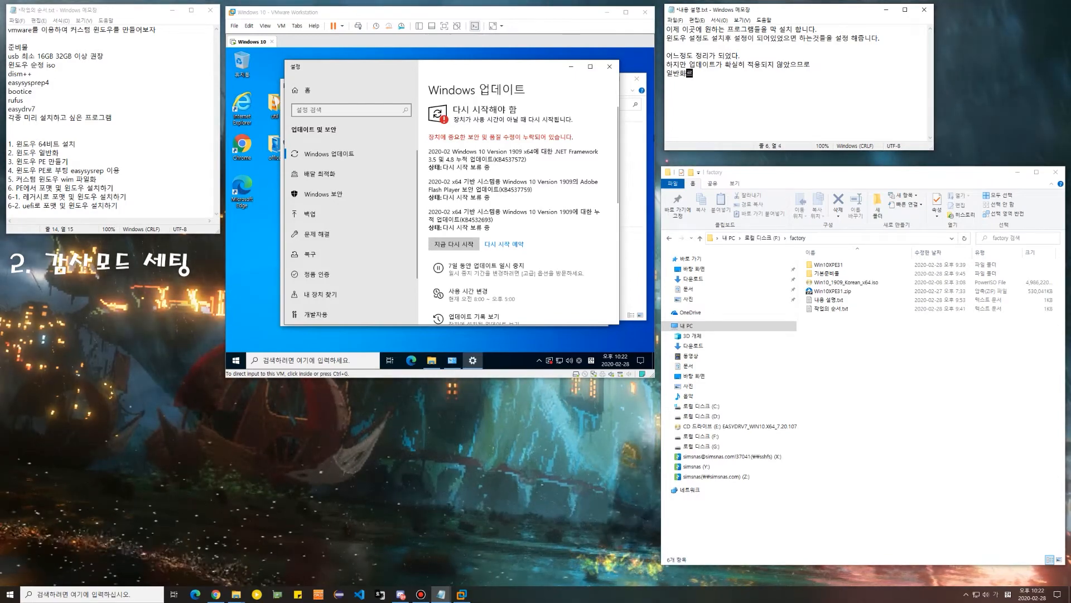
text(를 한번하고 )
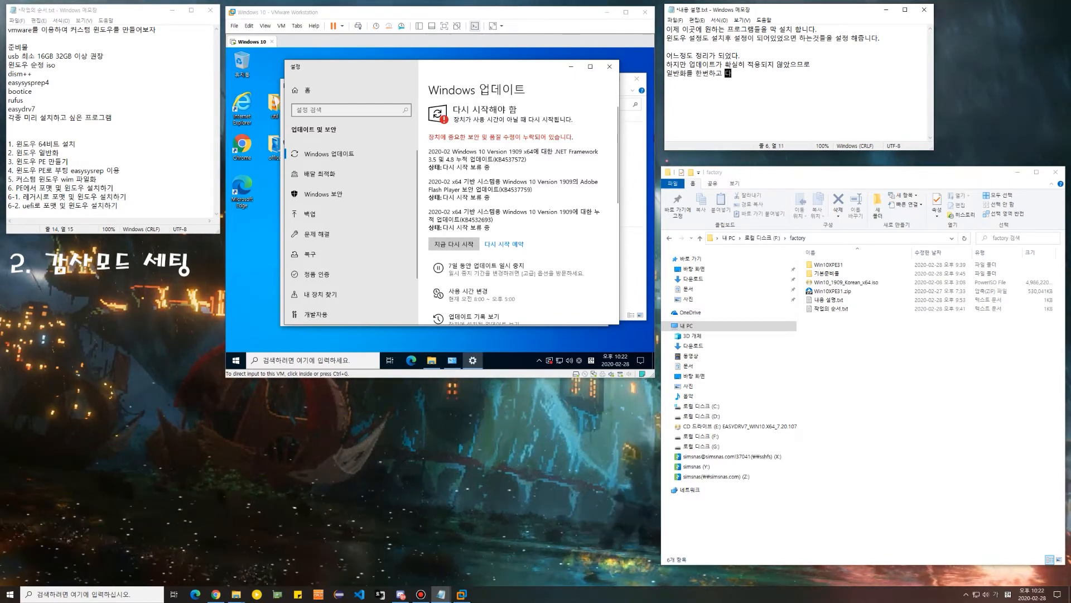
text(다시 감사모드)
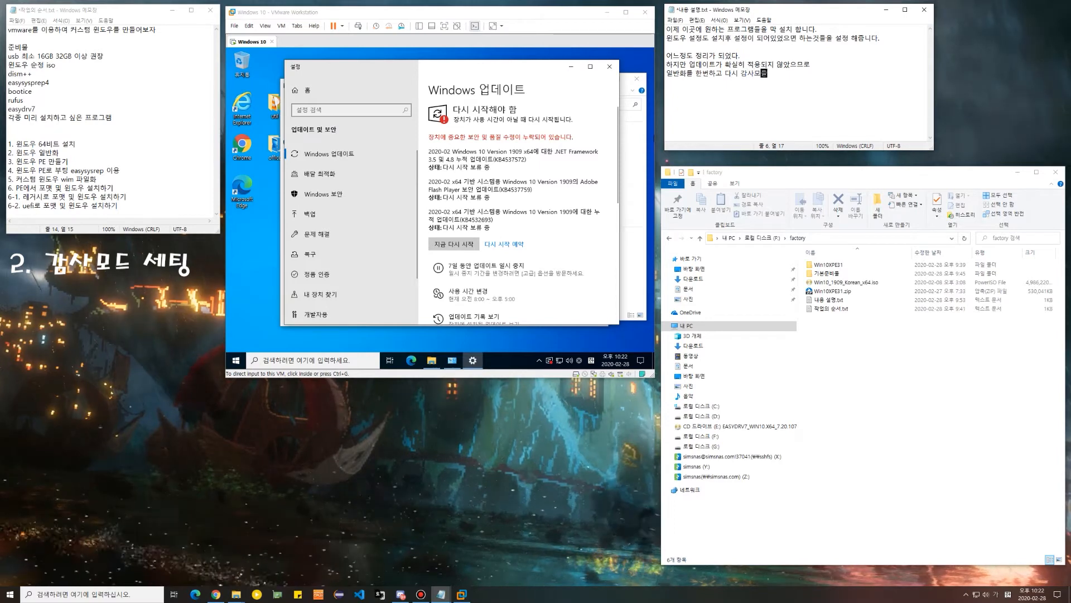
text(로 들어오)
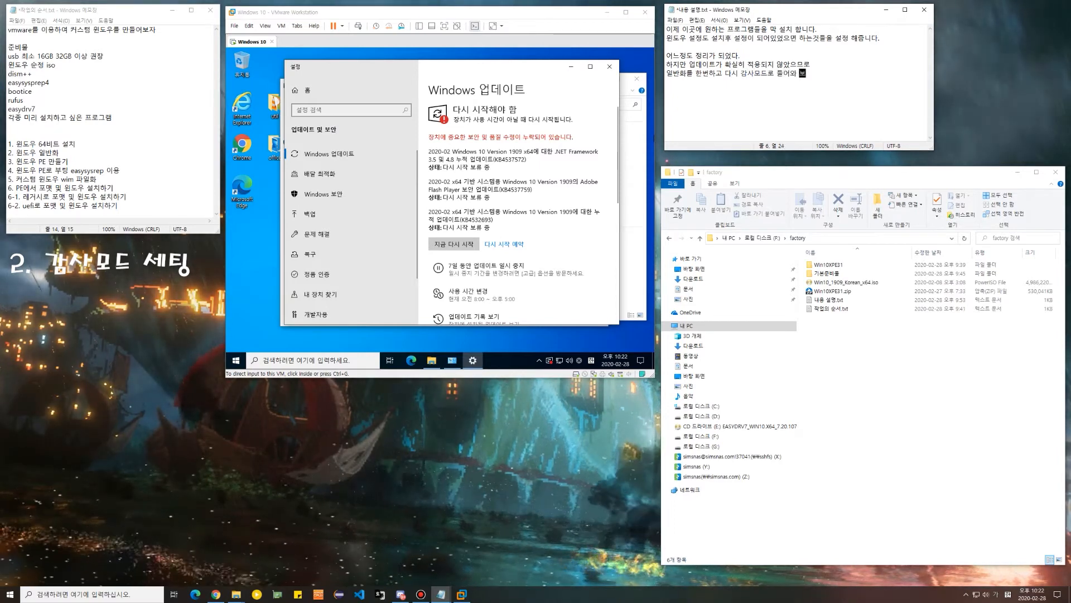
text( 보도록 하자 이)
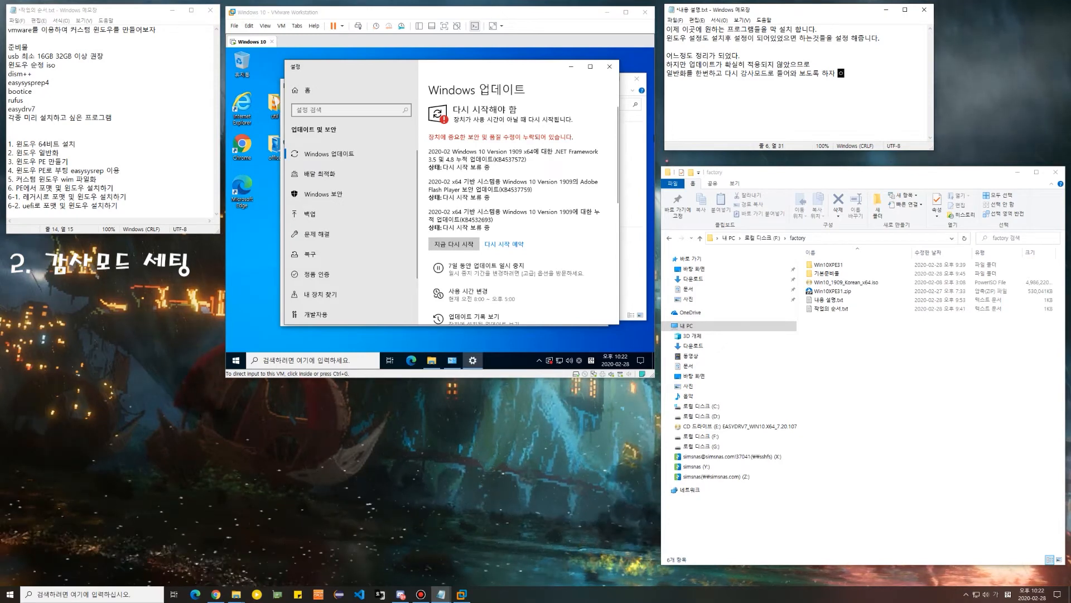
key(BackSpace)
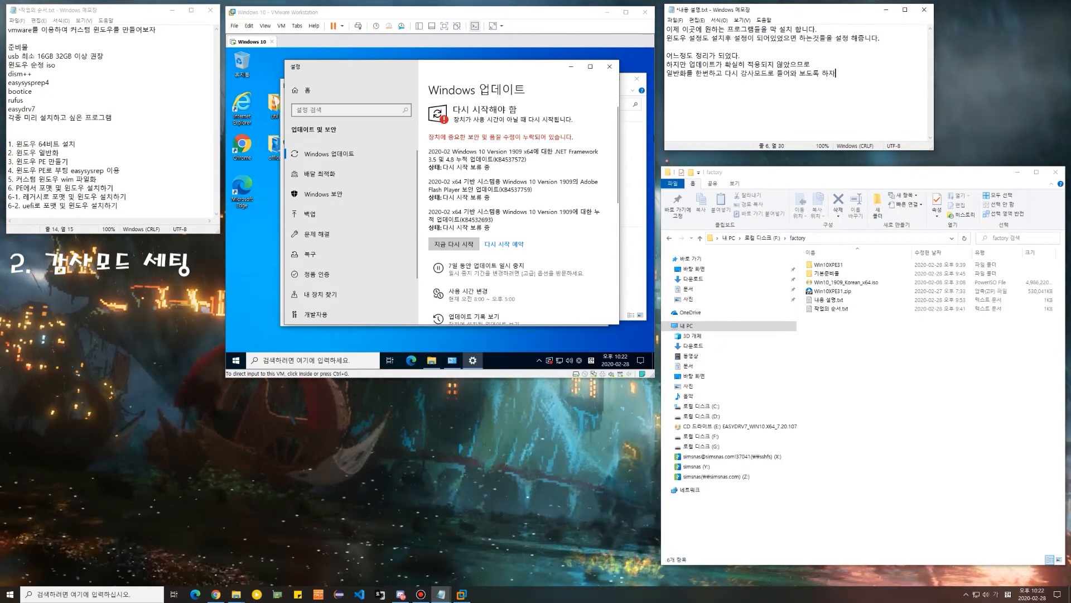
Close the Windows Update settings and the Programs and Features window in the virtual machine
click(584, 130)
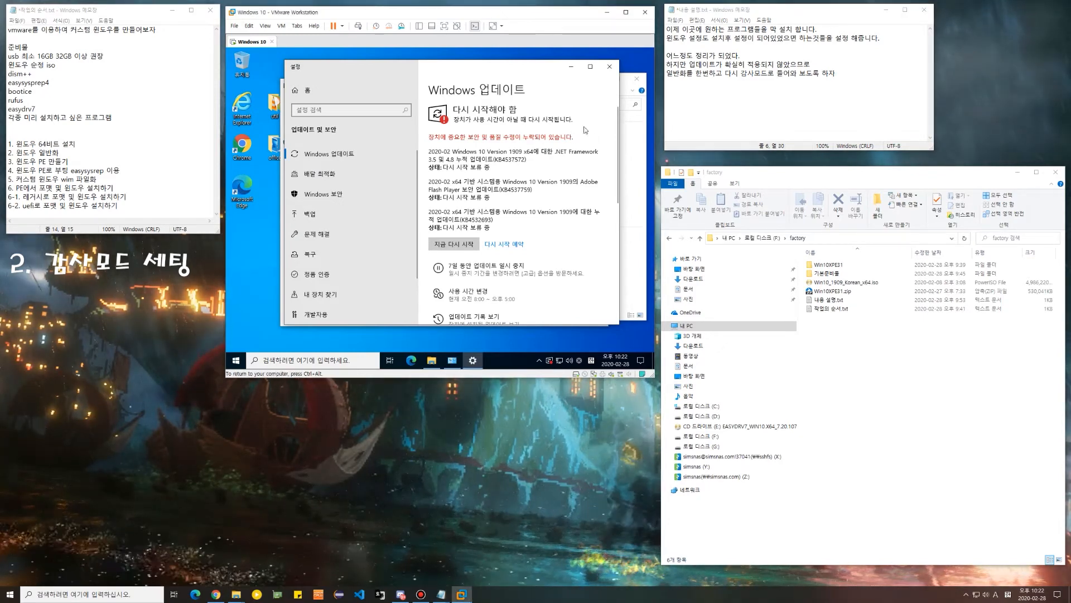
click(610, 68)
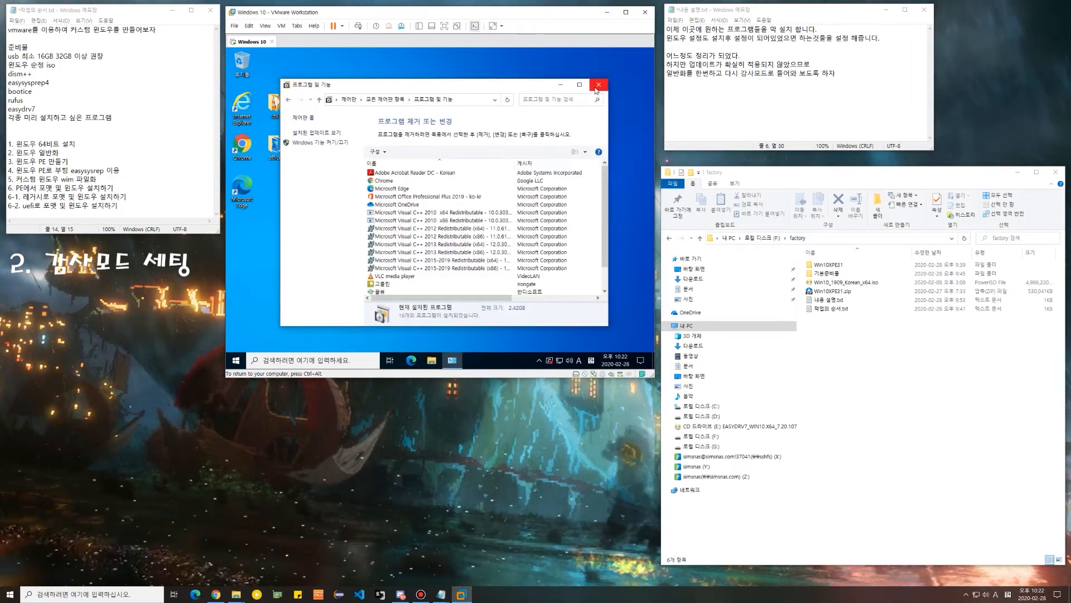
click(596, 89)
Add the line "그전에 일단 바탕화면의 자료를 공용 자료로 옮기자" to the 내용 설명 note, after a blank line
click(867, 101)
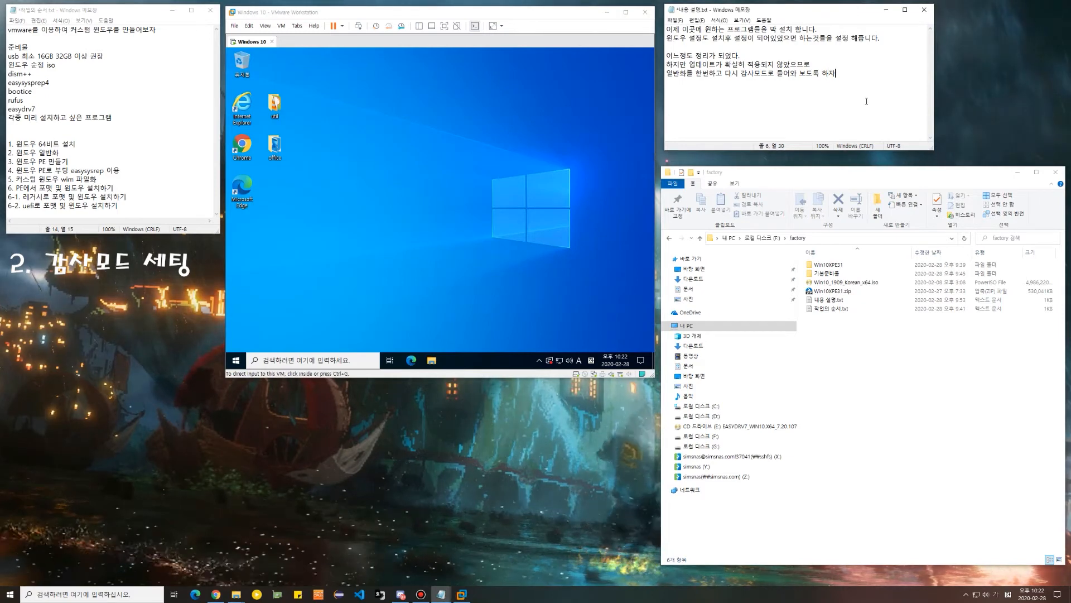
key(Return)
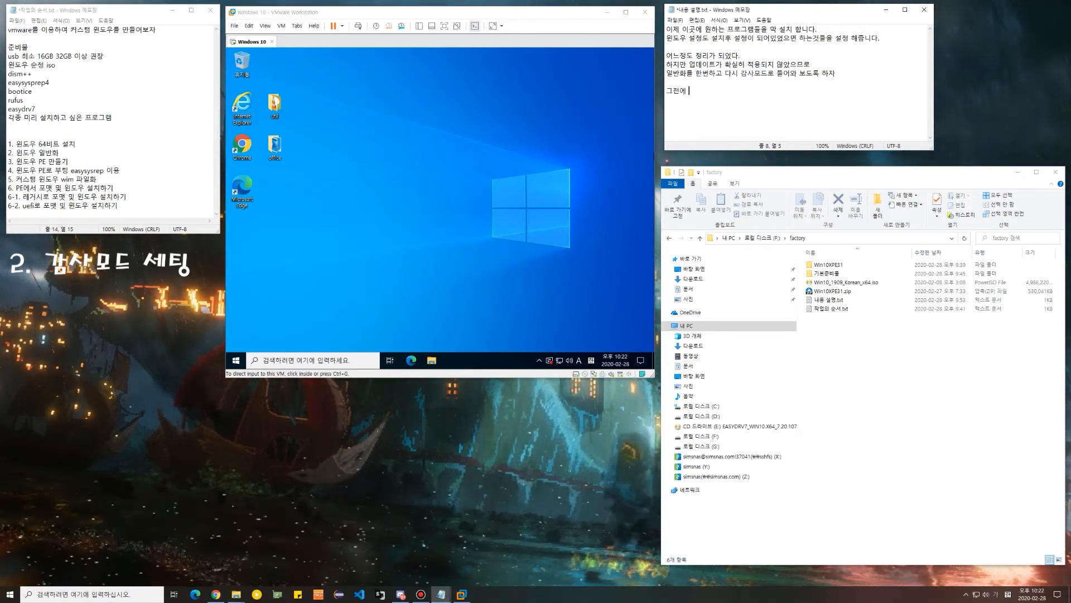
text(그전에 일단 바탕화)
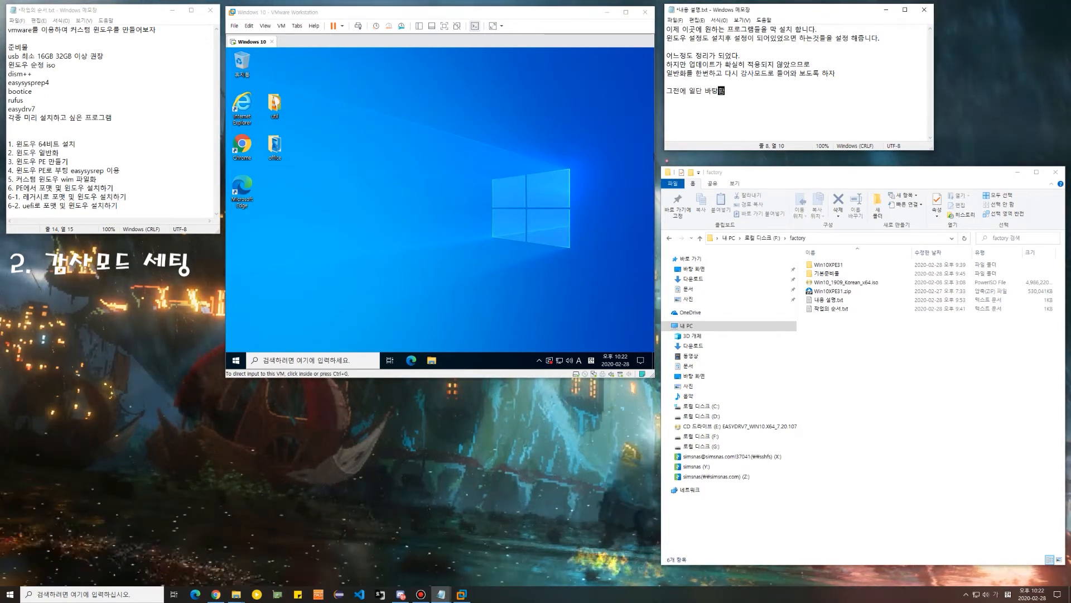
text(면의 자료)
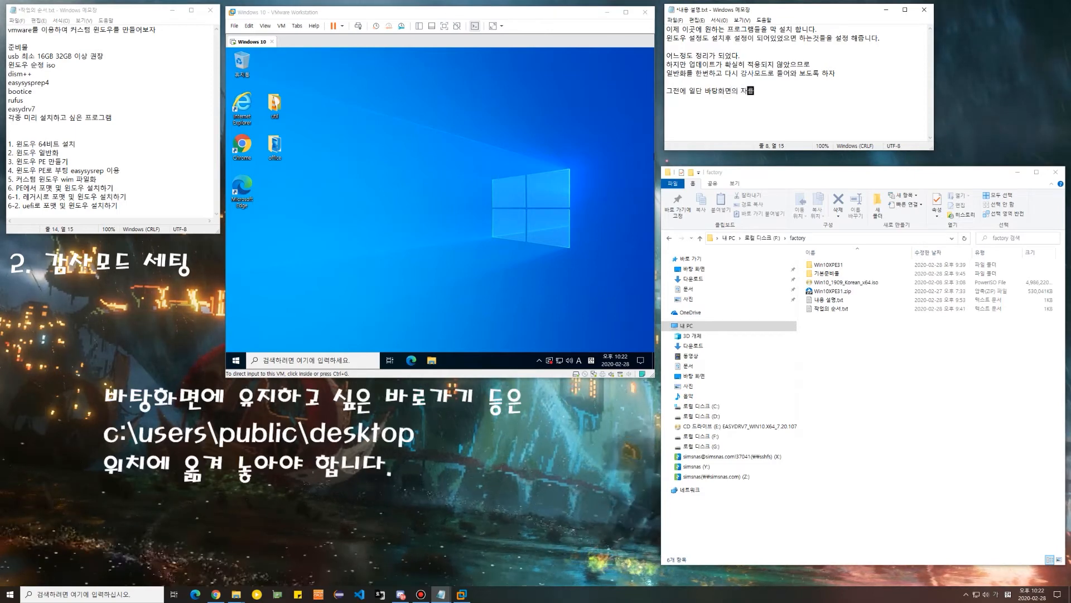
text(를 공)
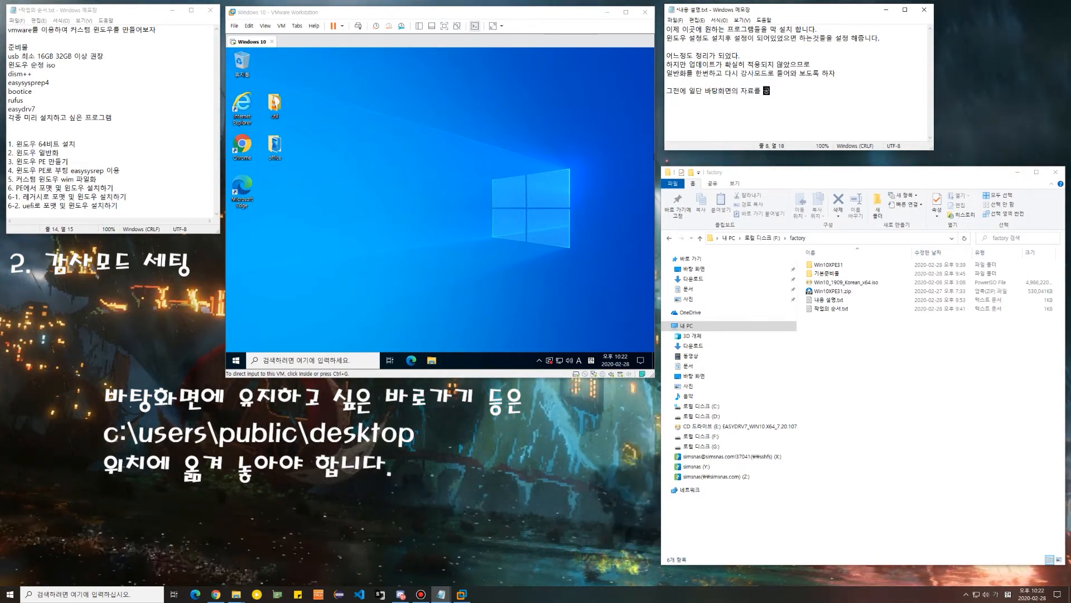
text( 이)
text( 자료로 옮기)
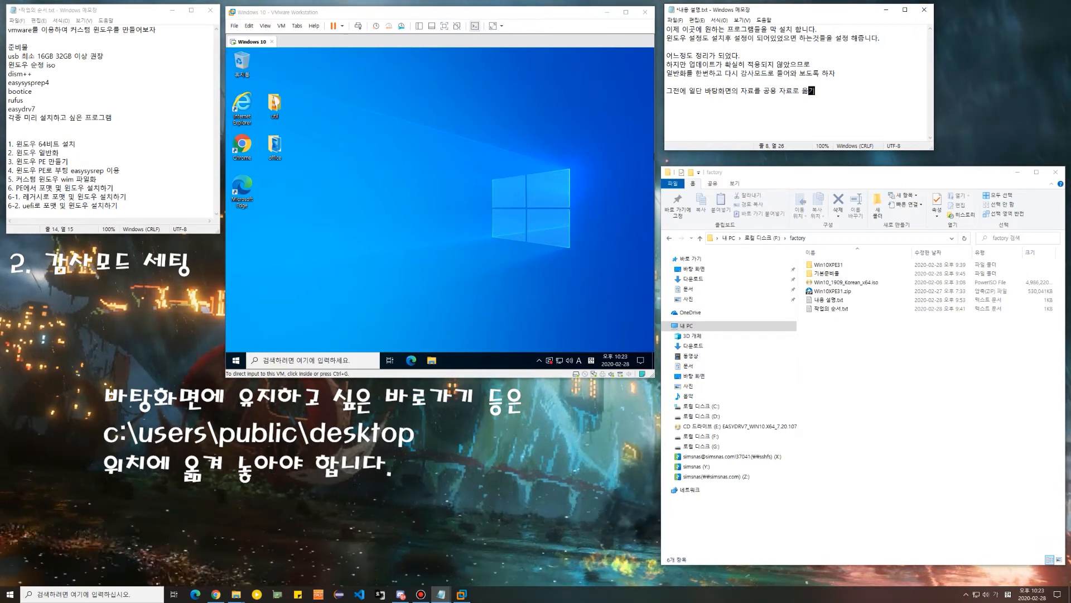
text(자)
key(Return)
Open the 공용 folder inside 사용자 on the virtual machine's C: drive in File Explorer
click(363, 109)
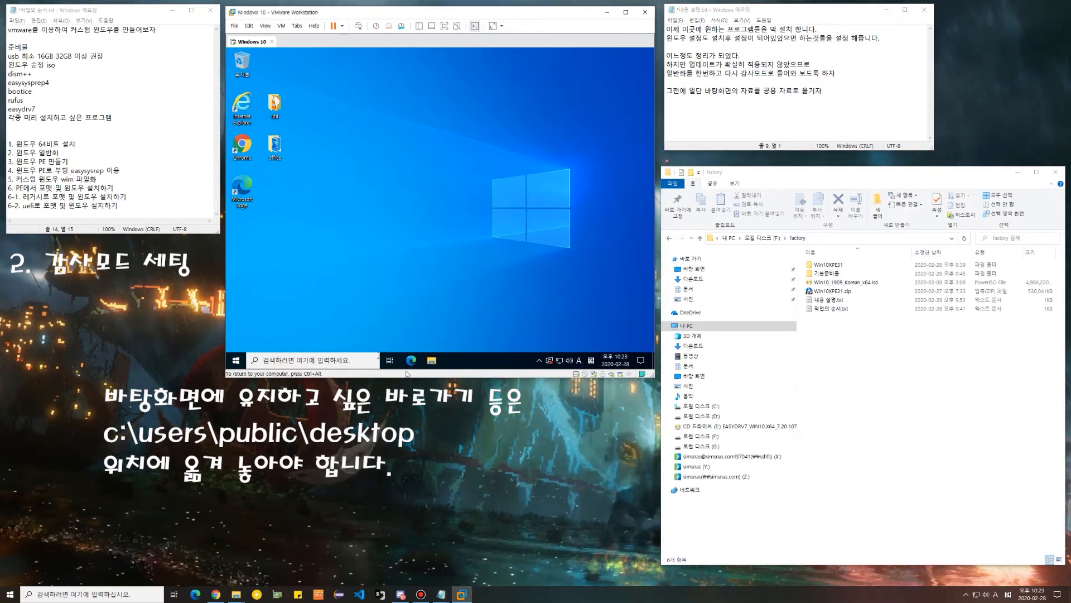
click(431, 360)
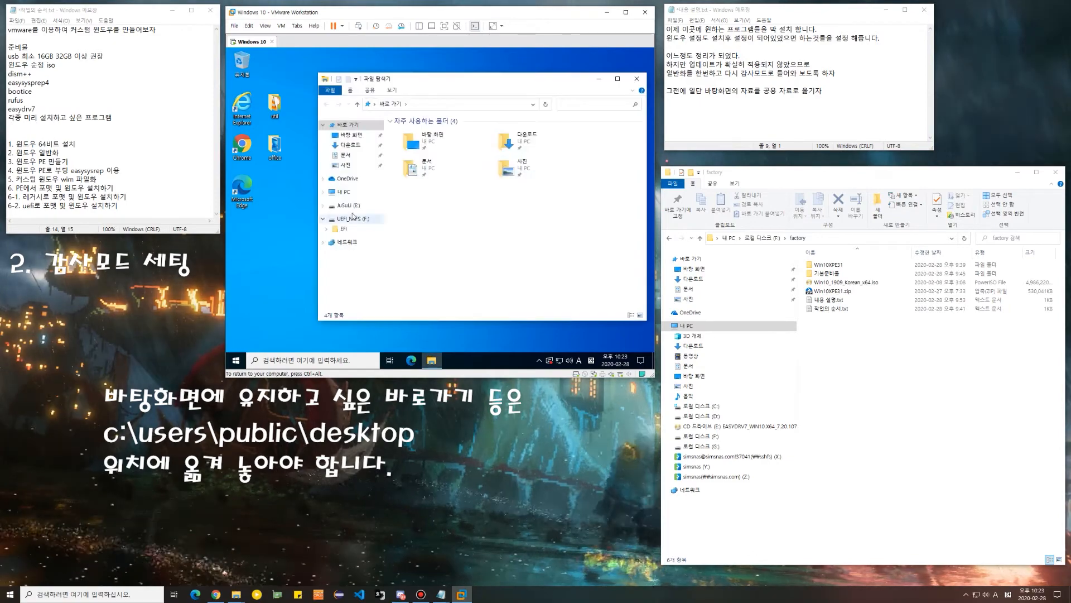
click(343, 191)
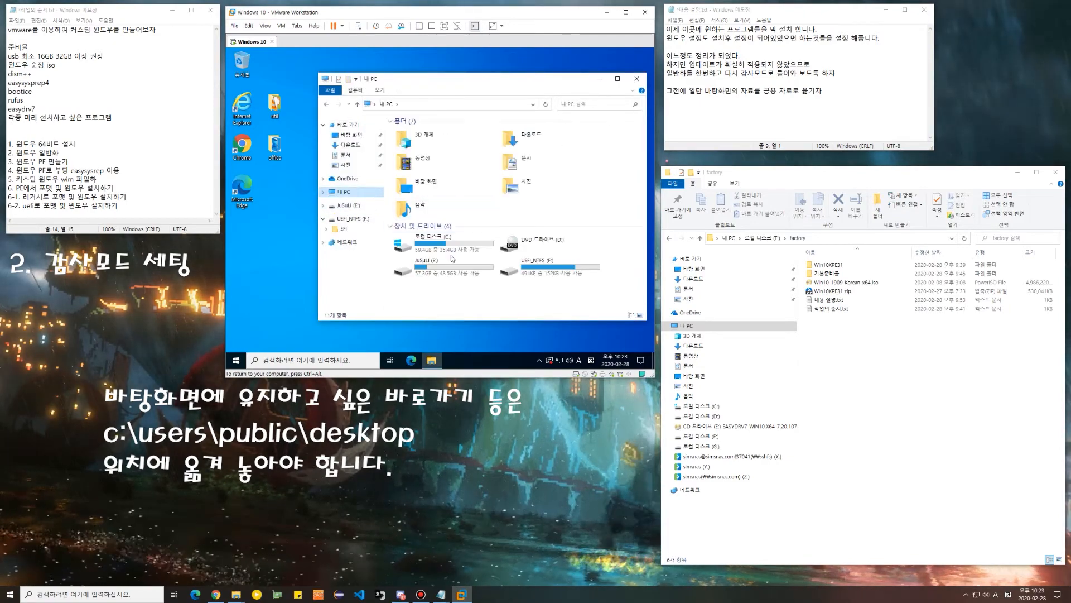
double_click(436, 246)
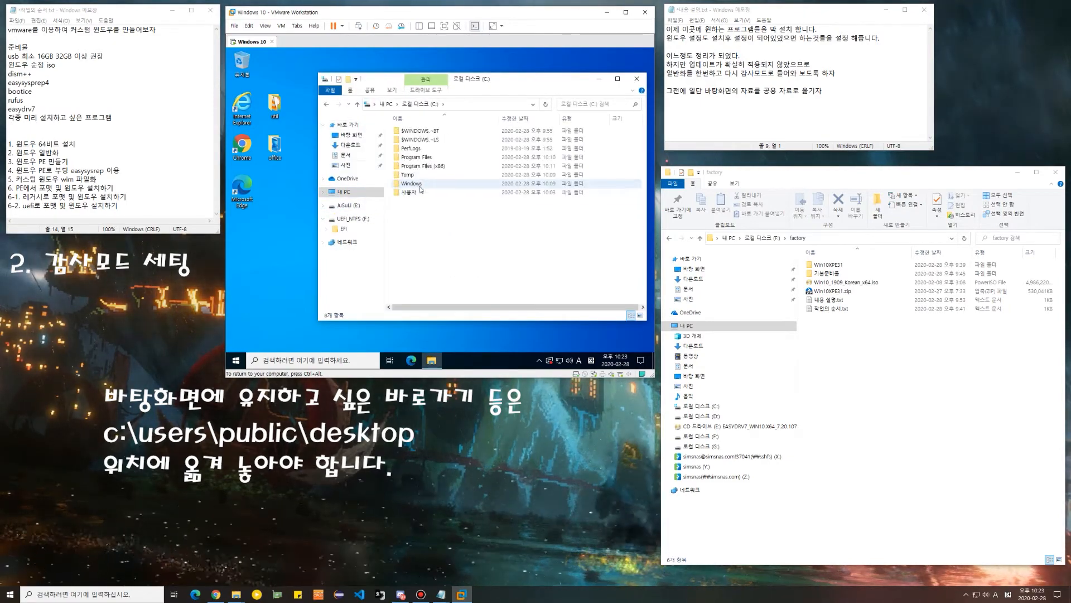
double_click(420, 190)
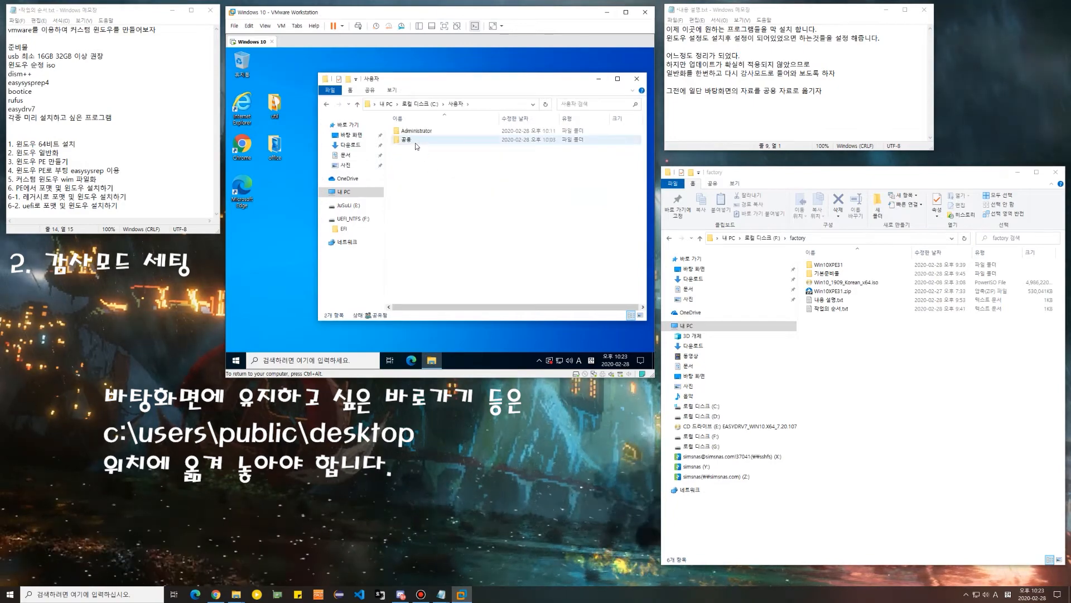
double_click(415, 144)
Go to the folder path C:\Users\Public\desktop in the virtual machine
click(500, 104)
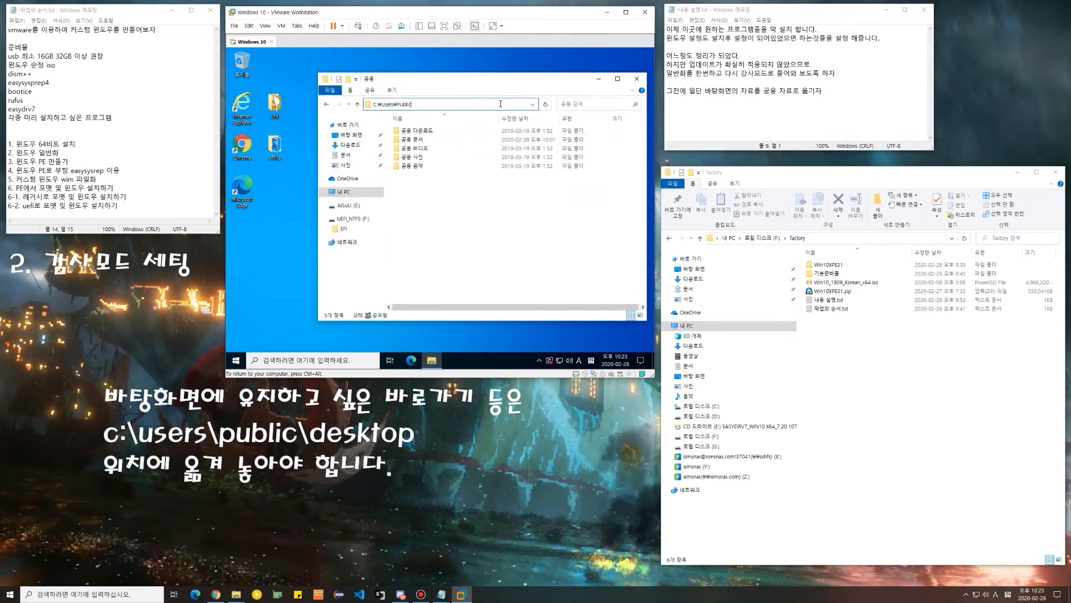
text(\ㅇ)
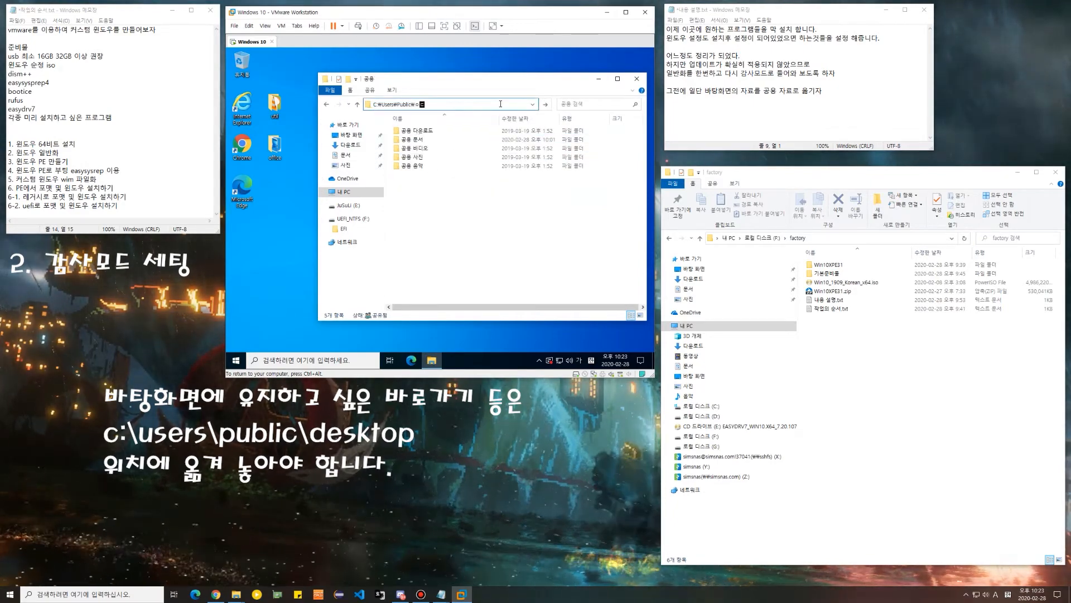
key(BackSpace)
key(Hangul)
text(desktop)
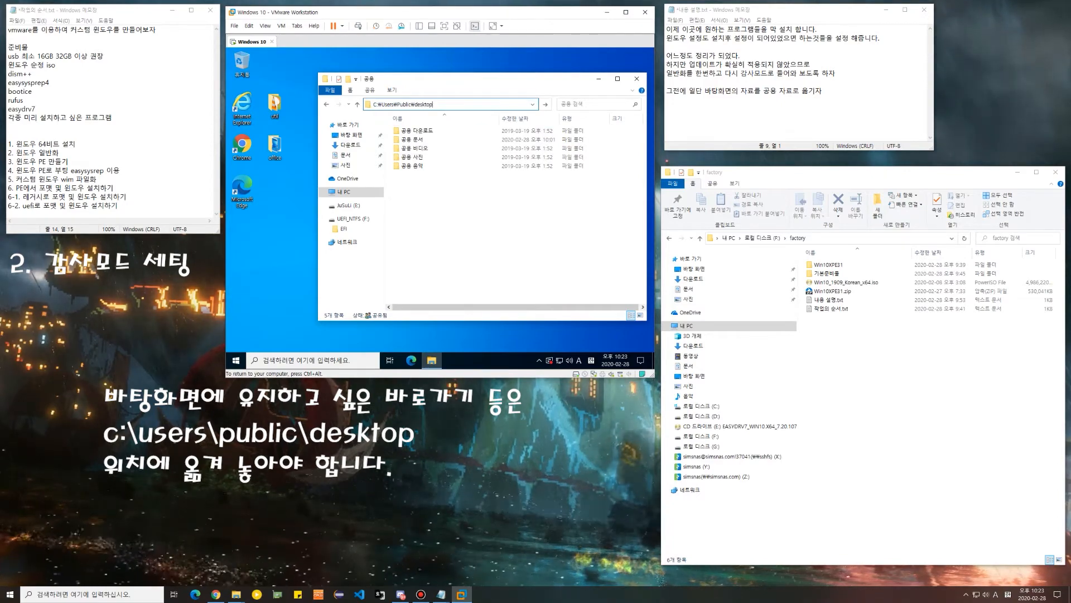
key(Return)
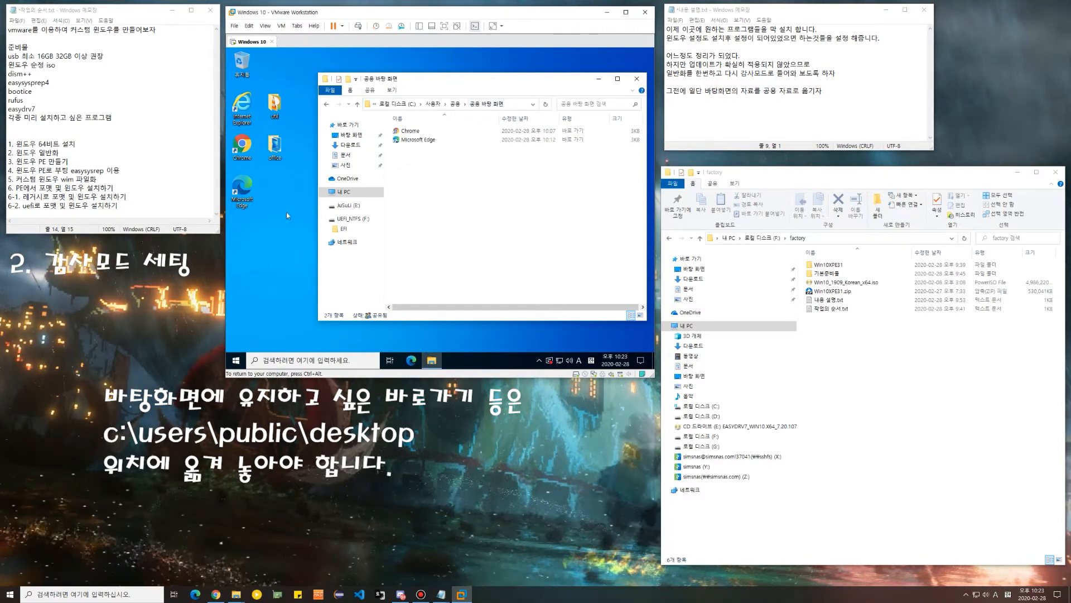
Move the virtual machine's desktop shortcuts and folders into the public desktop folder, skipping the Chrome and Microsoft Edge name conflicts
drag(242, 106, 481, 202)
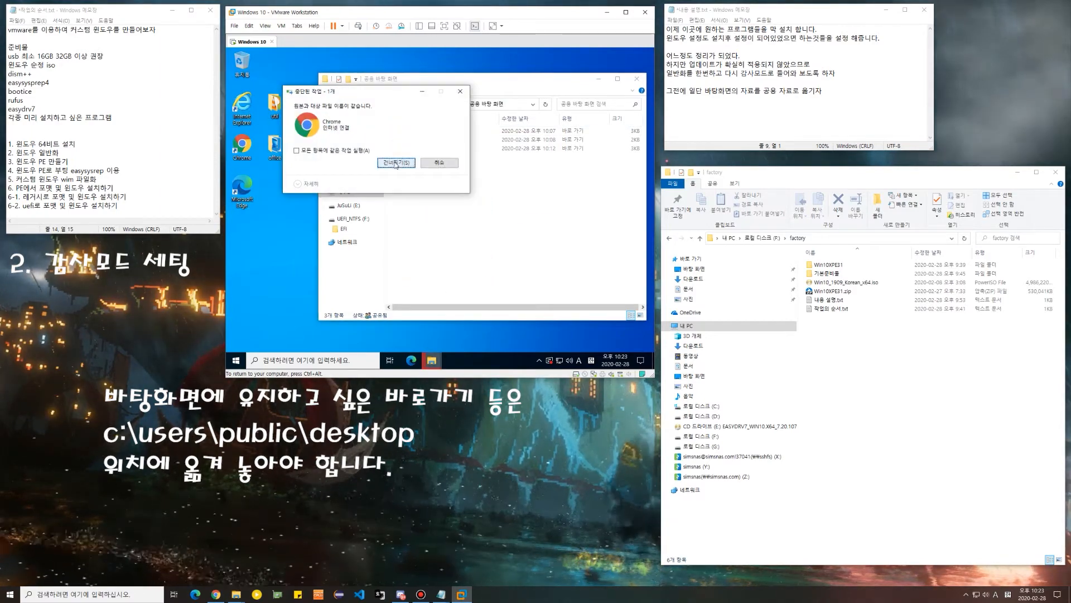
click(393, 164)
click(396, 164)
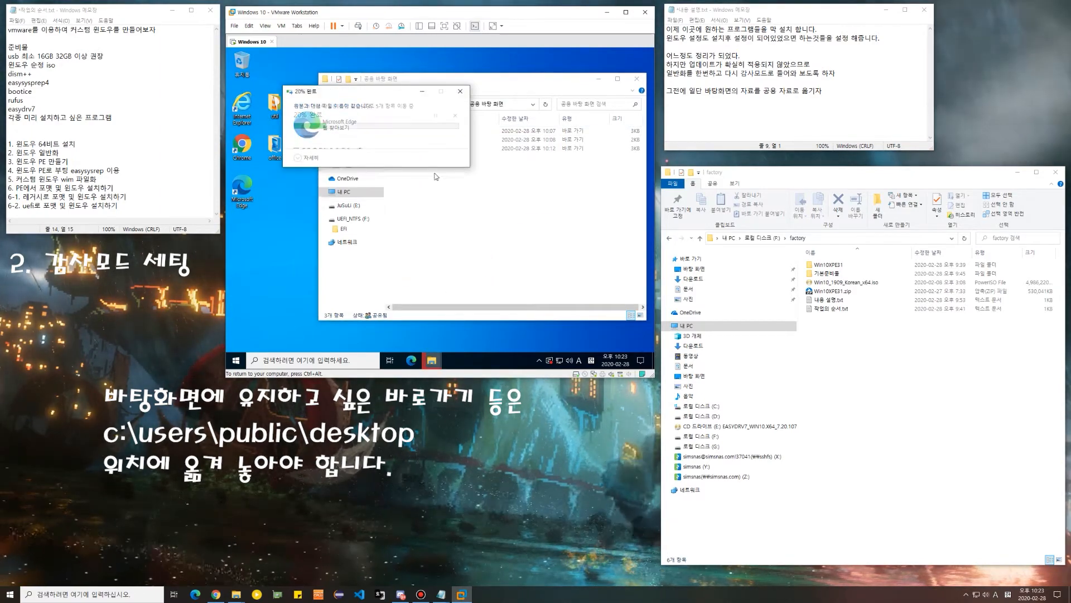
click(483, 208)
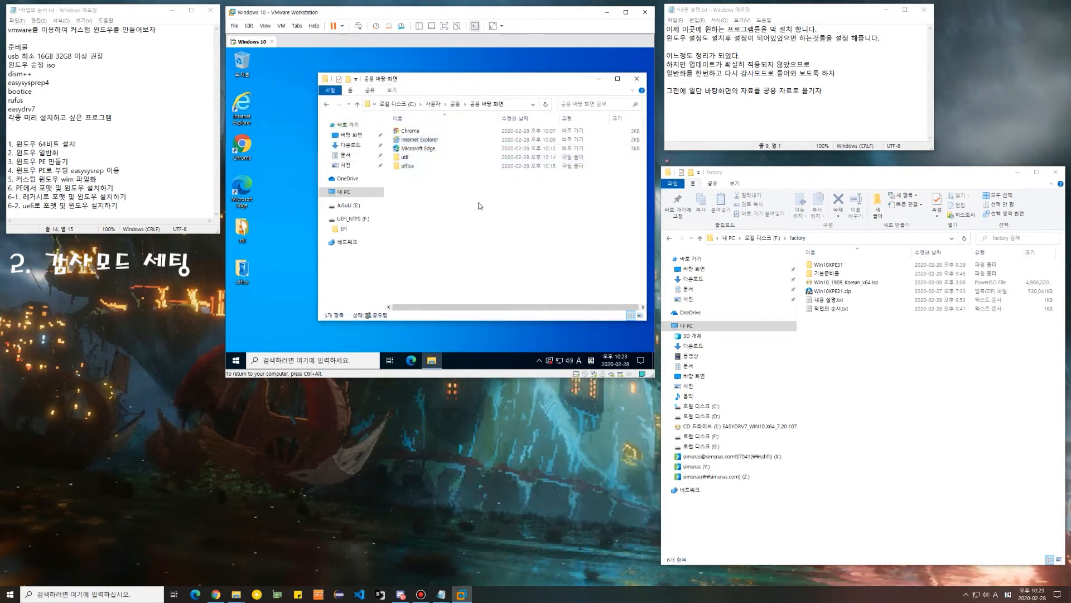
Add the line "이렇게 하면 재설치후에도 항상 바탕화면에 나타난다." to the 내용 설명 note, after a blank line
click(824, 109)
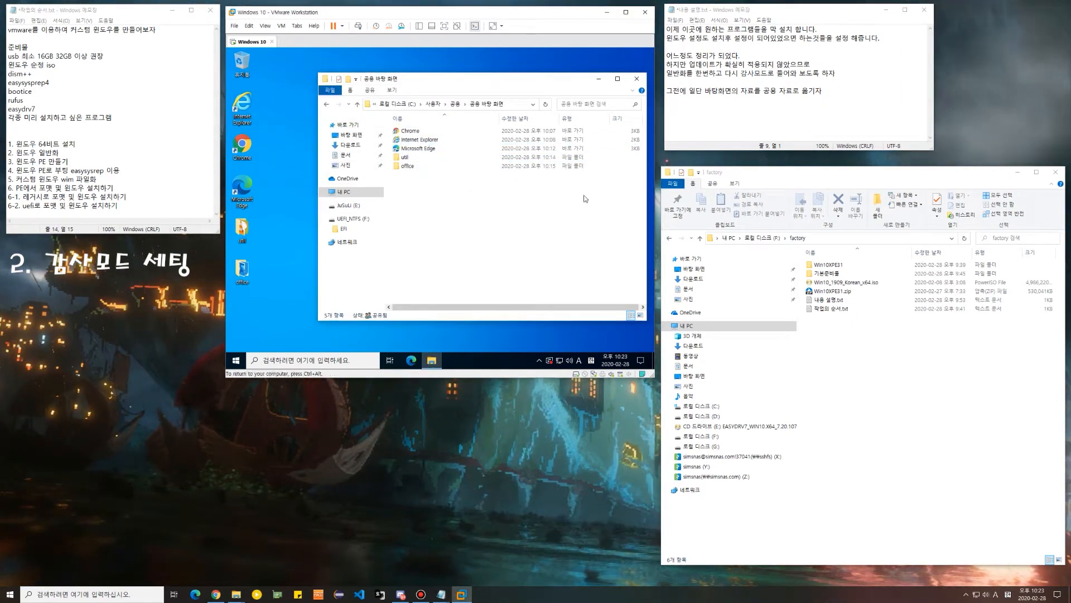
click(847, 99)
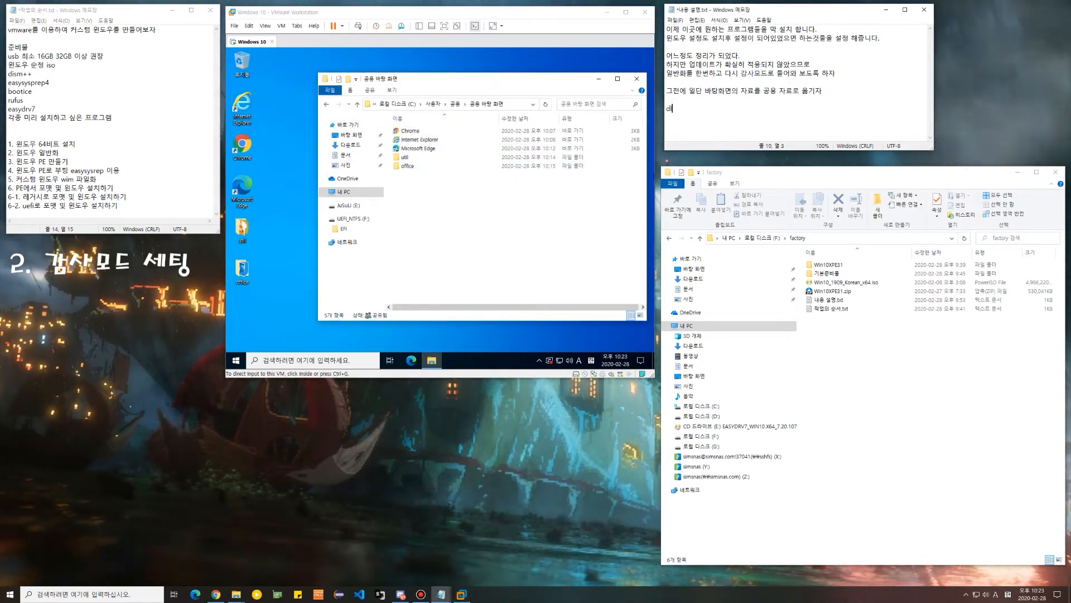
text(이렇게 하면 하)
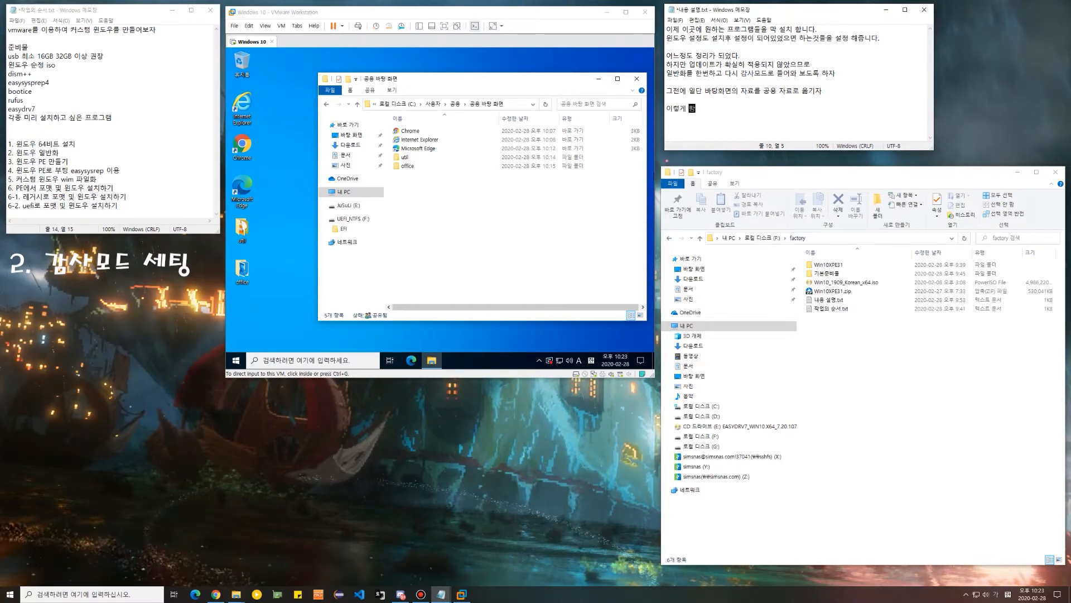
key(BackSpace)
key(BackSpace)
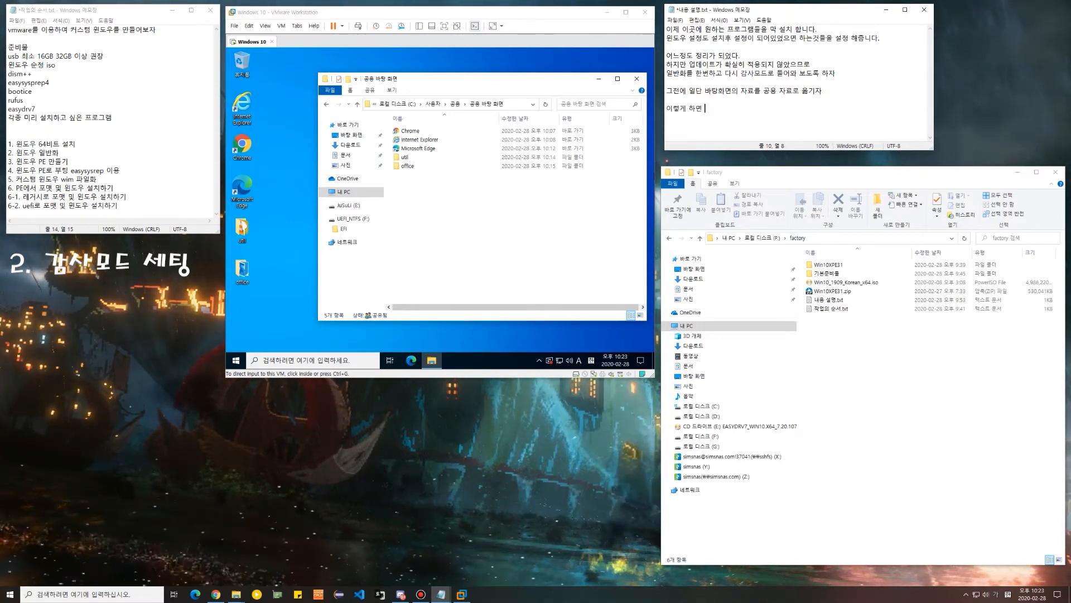
text(재설치후에도 항시)
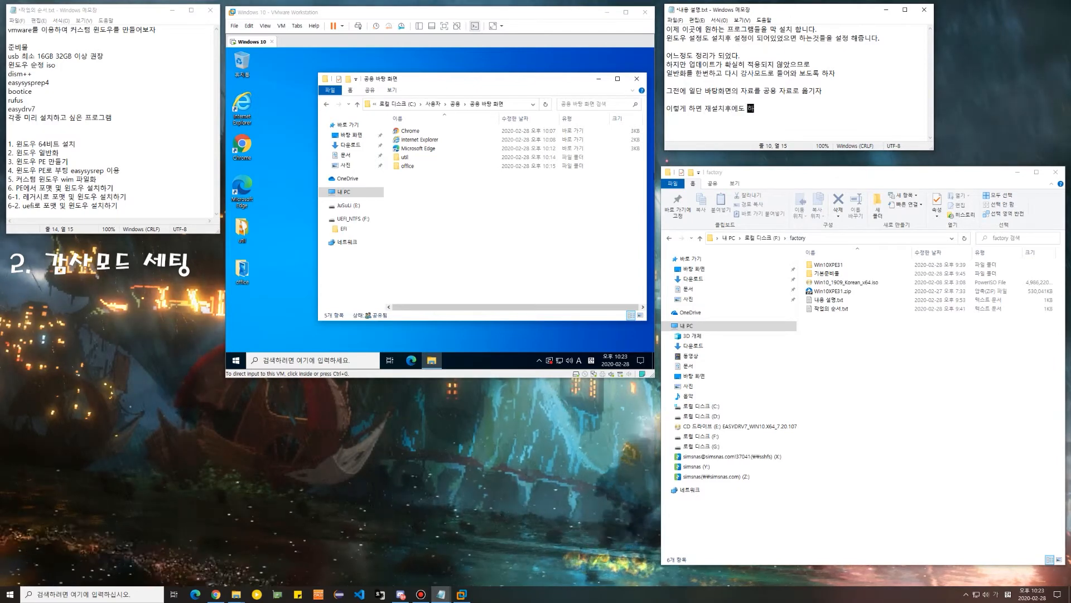
text( 바탕화면)
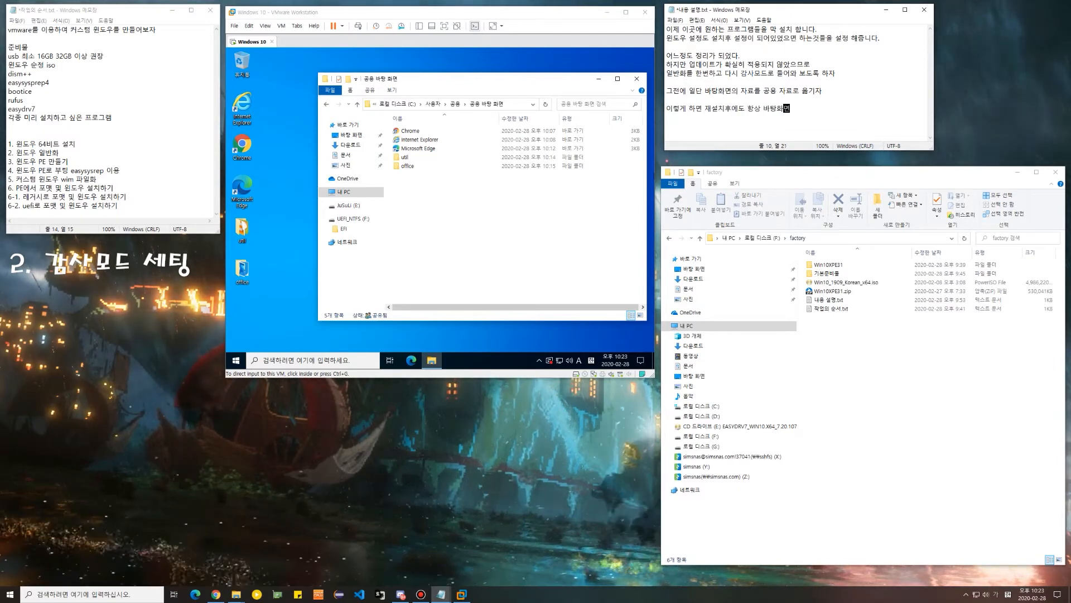
text(에 나타난다.)
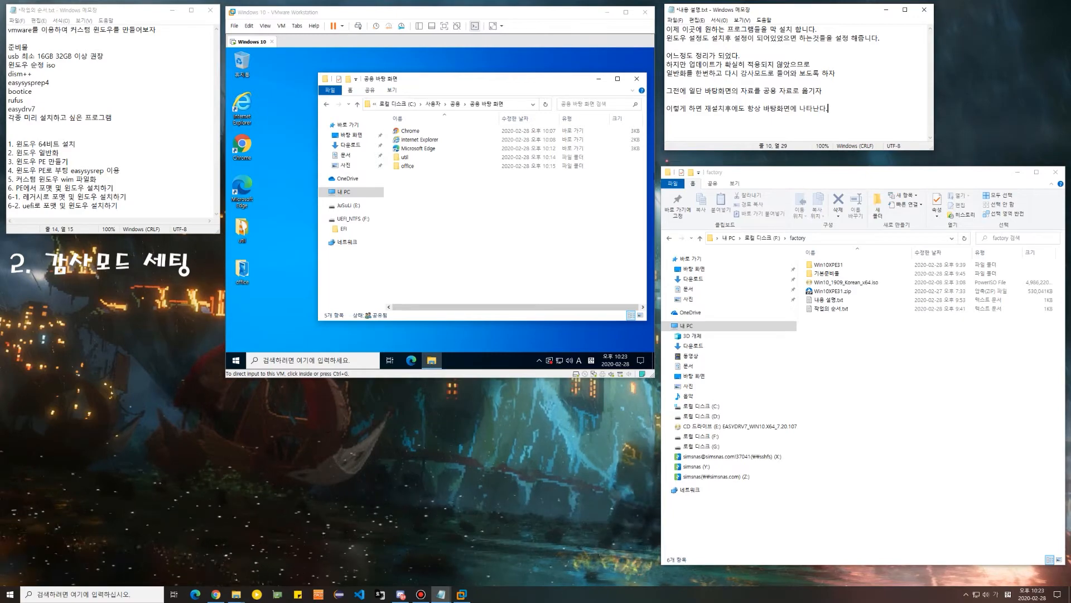
click(496, 215)
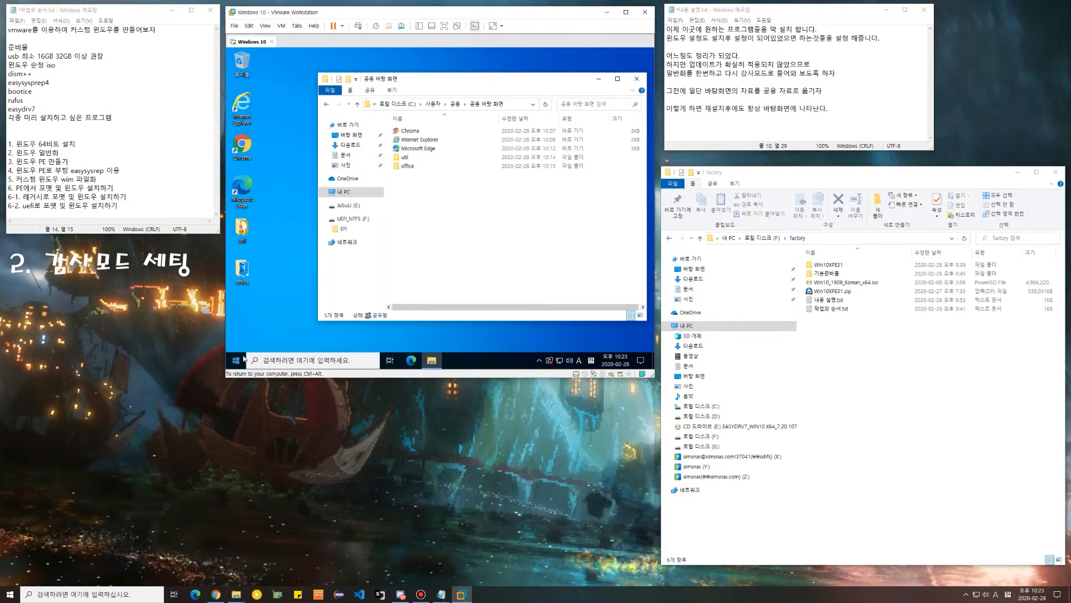
click(284, 359)
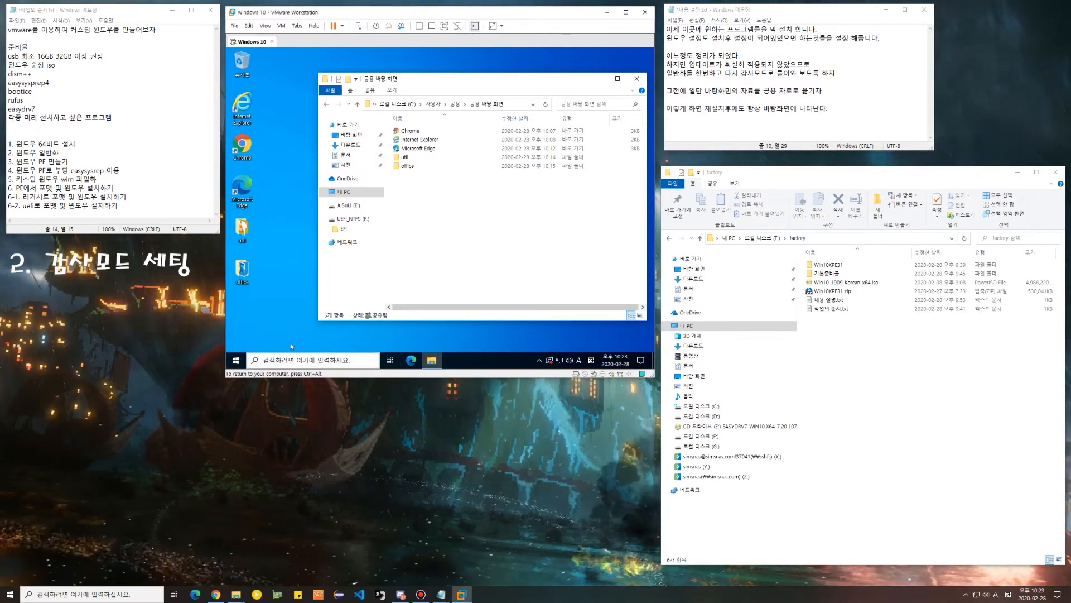
Delete all the text in the 내용 설명 note
drag(828, 109, 667, 29)
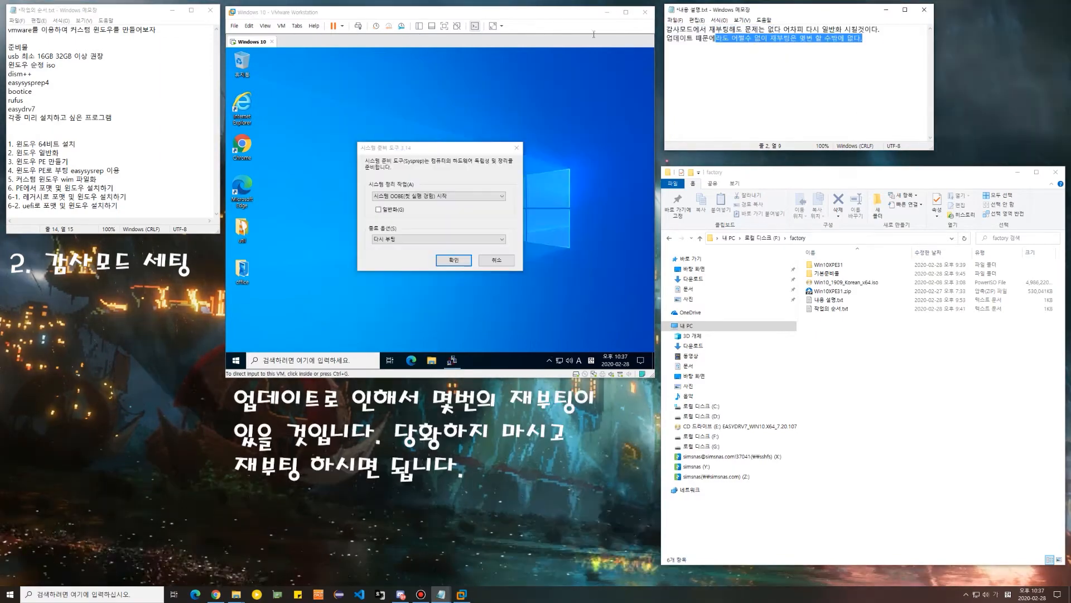
drag(862, 38, 667, 29)
key(Delete)
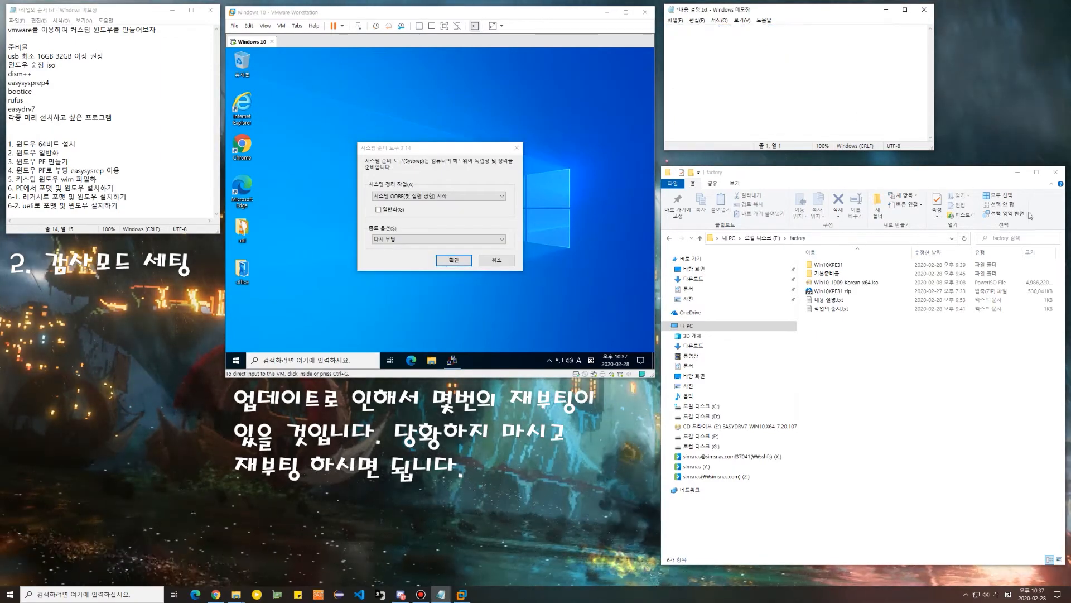
Close the virtual machine's System Preparation Tool dialog and look over its list of installed apps
click(390, 219)
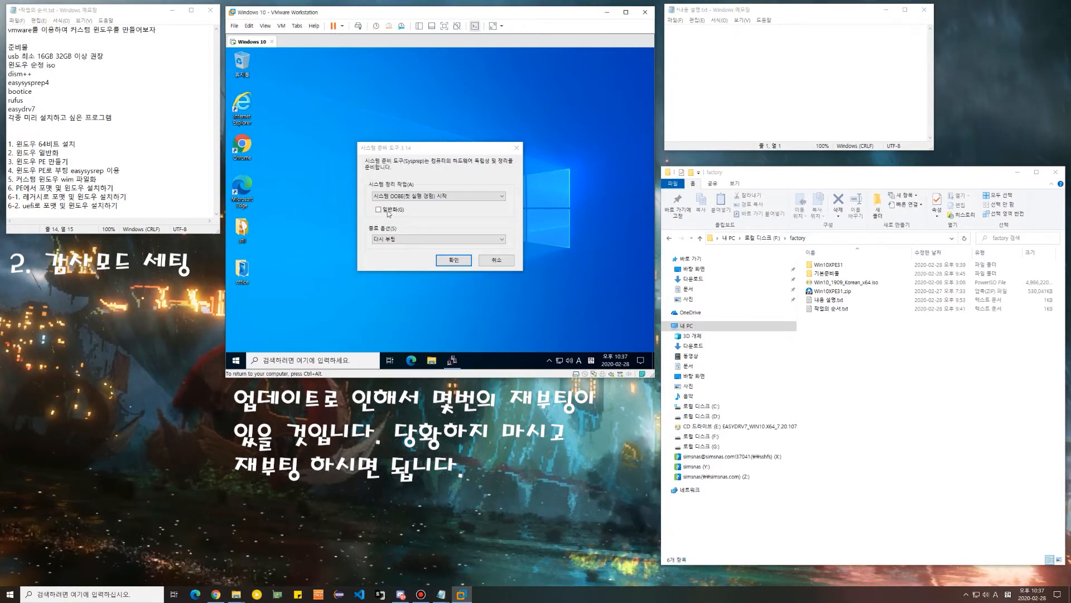
click(236, 361)
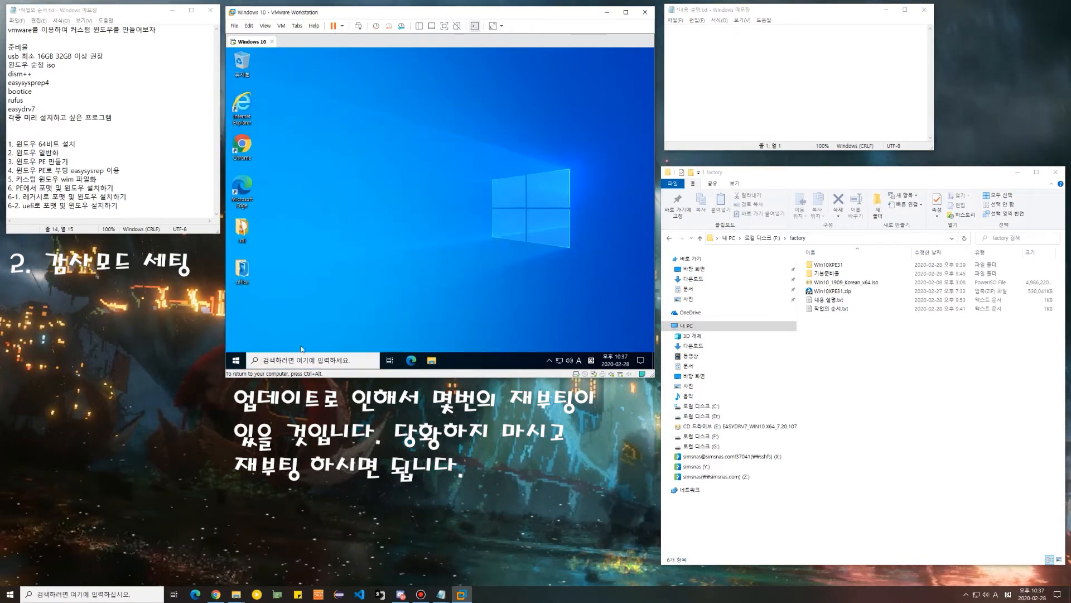
key(super)
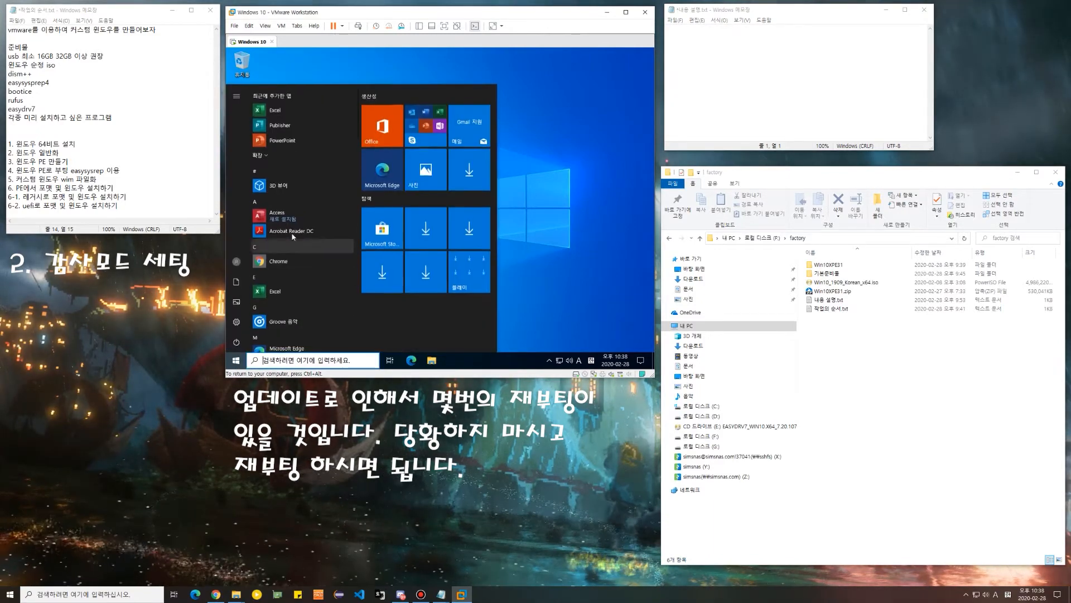
click(493, 339)
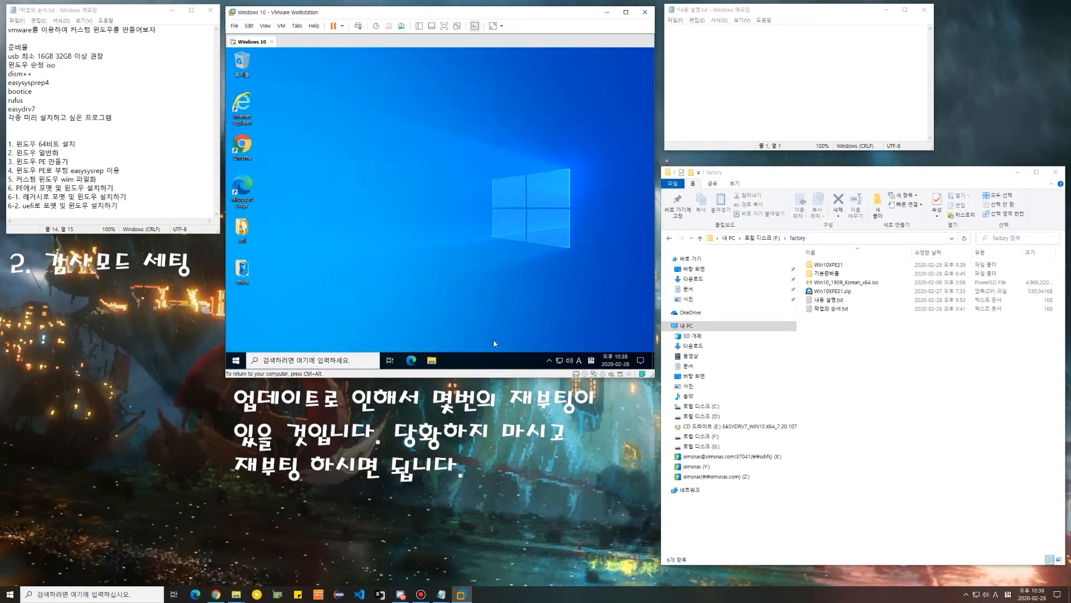
Close the Windows Update settings in the virtual machine and return to the empty 내용 설명 note
key(ctrl+alt)
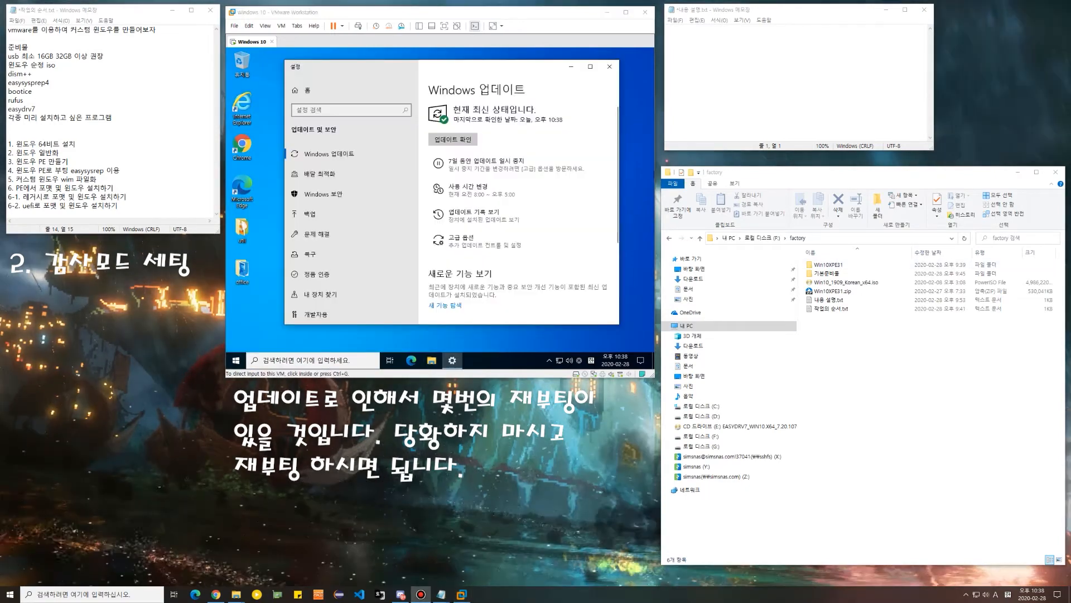
click(609, 67)
click(764, 82)
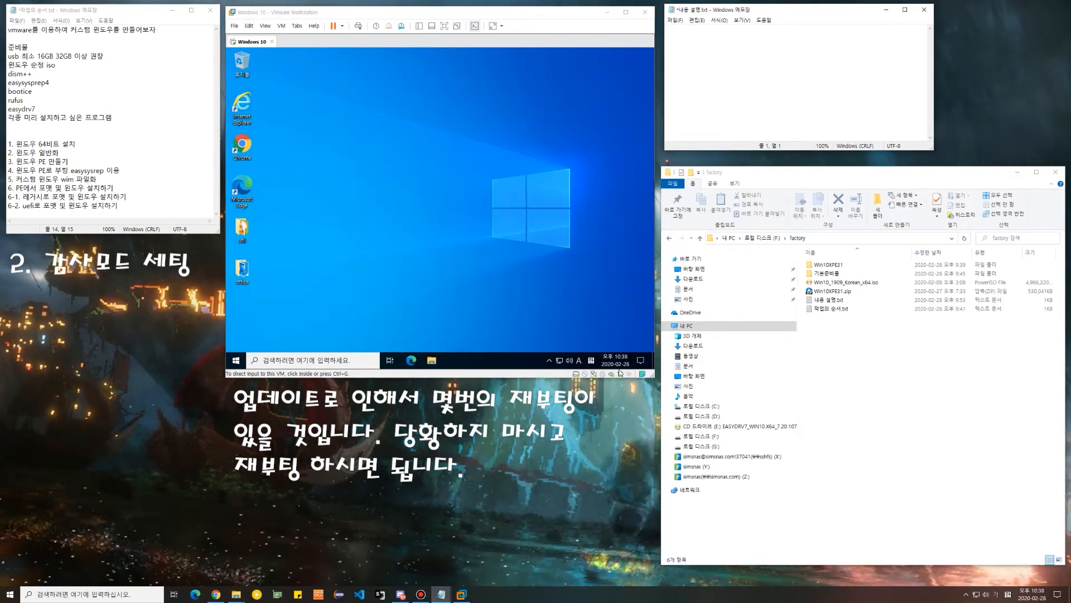
Open File Explorer inside the Windows 10 virtual machine
click(343, 163)
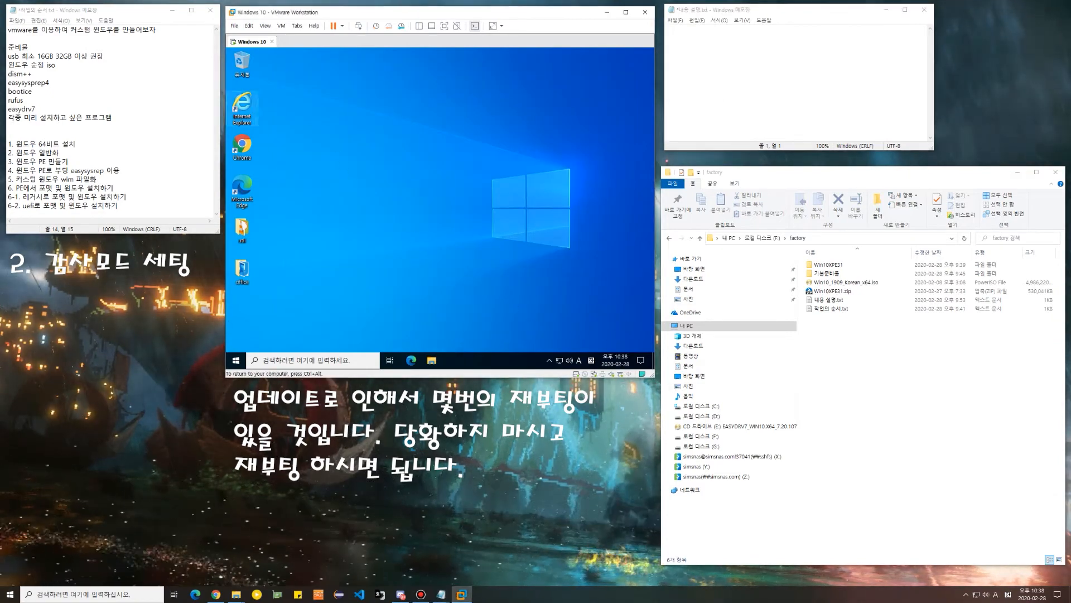
click(437, 362)
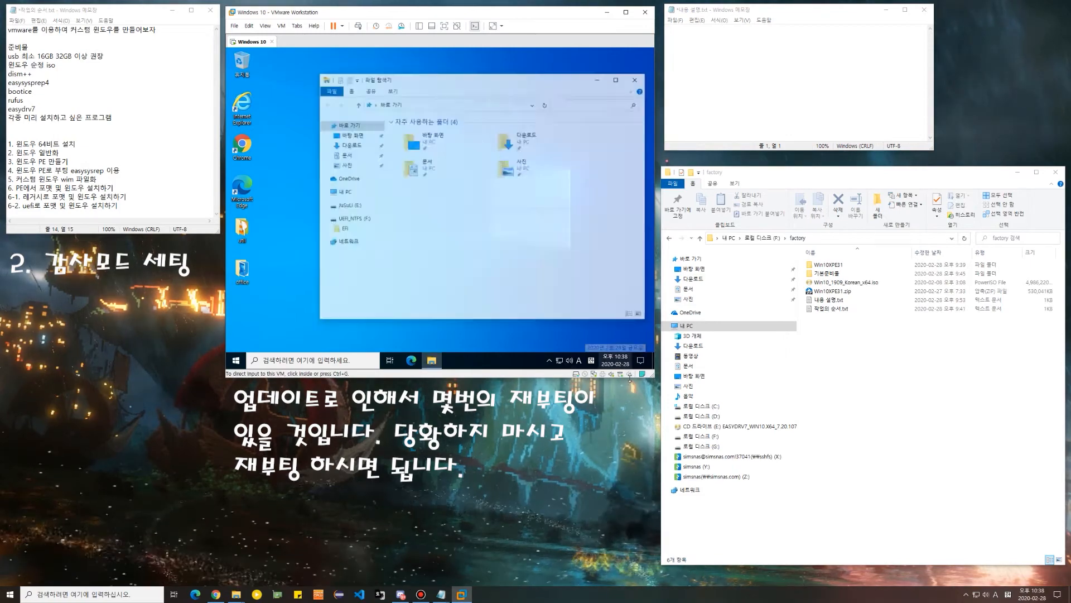
Write "그럼 이제" and, on the next line, "easysysprep 을 실행하자" in the empty 내용 설명 note
click(738, 76)
text(그럼 이제)
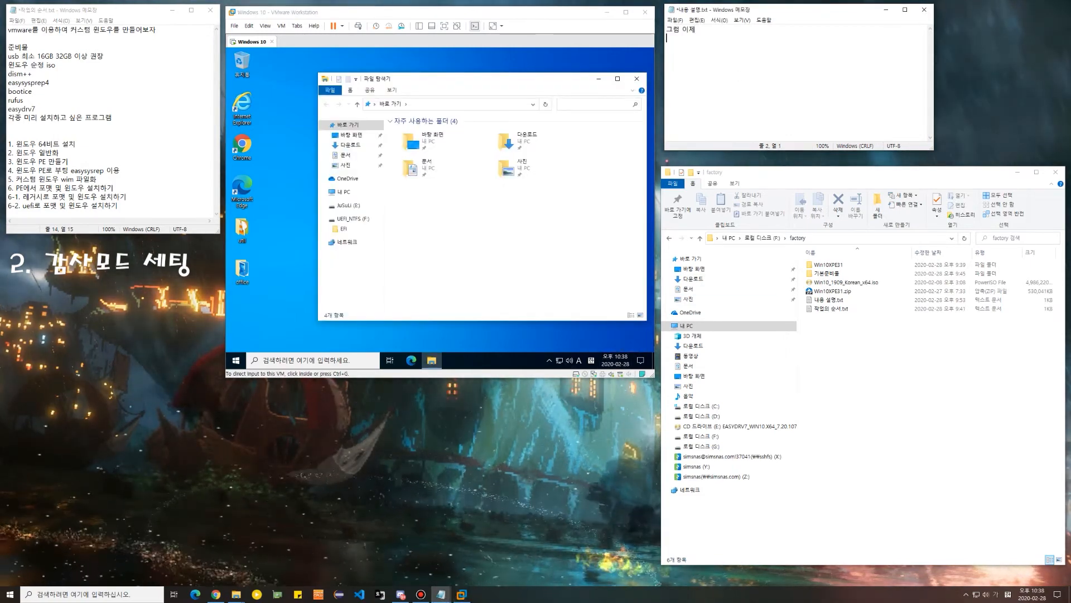
key(Return)
text(ㅌ)
key(BackSpace)
key(Hangul)
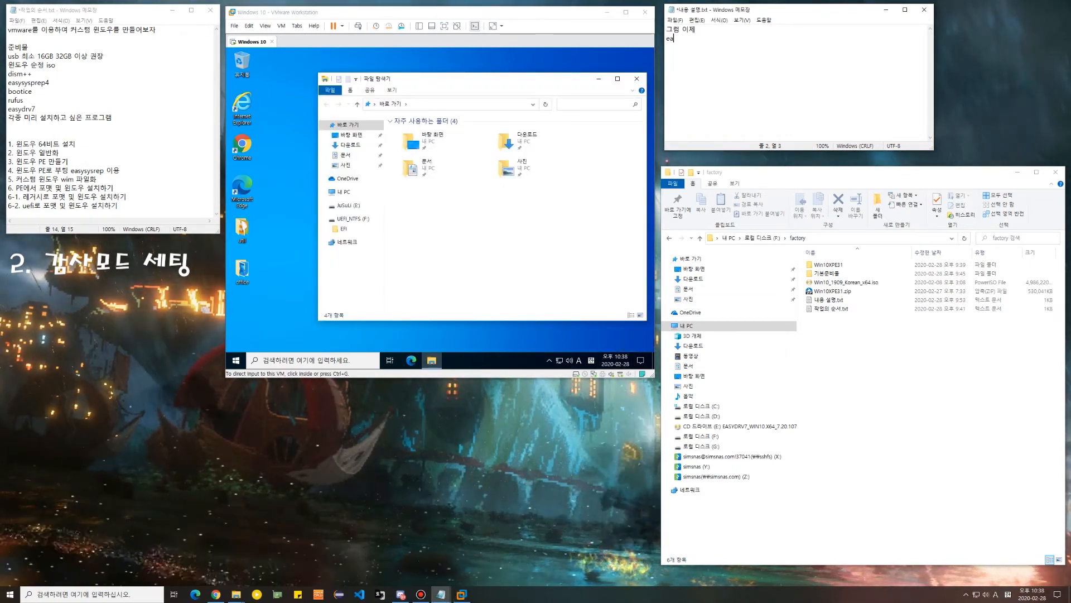
text(easysysp)
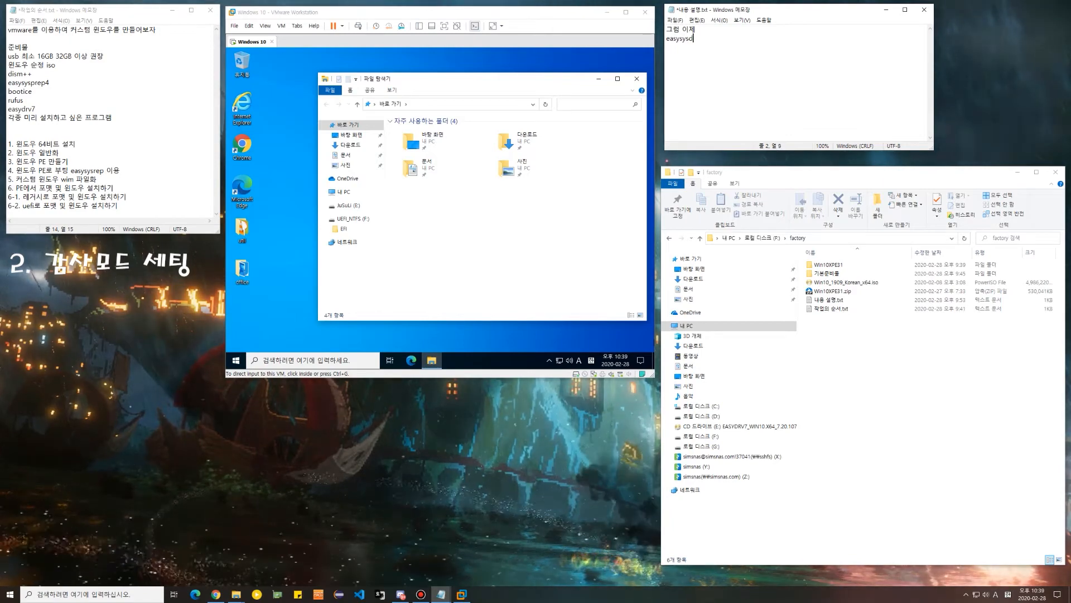
text(rep )
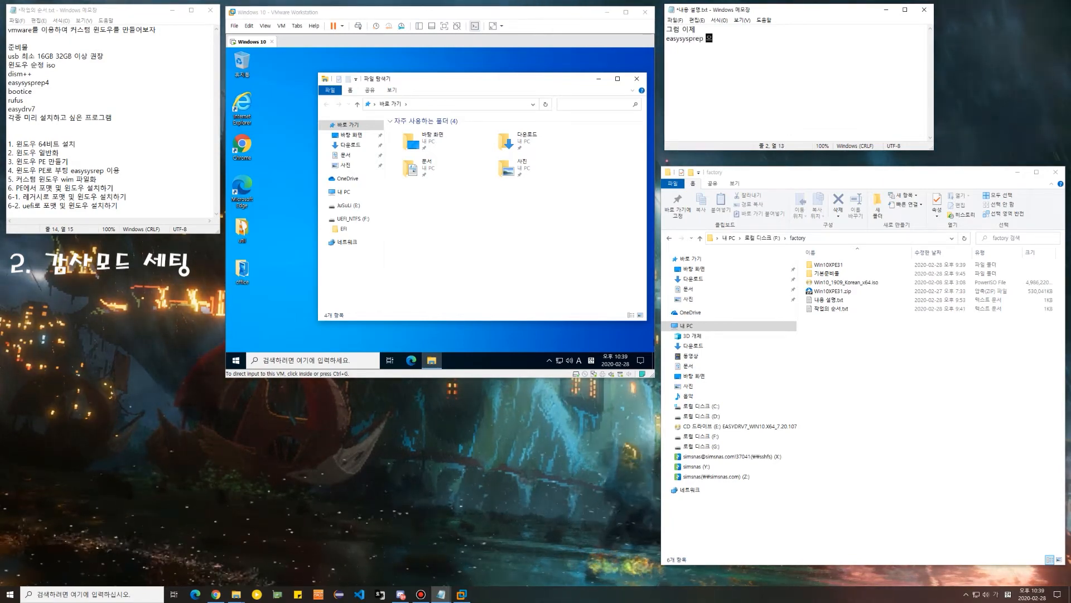
text(을 실행하자)
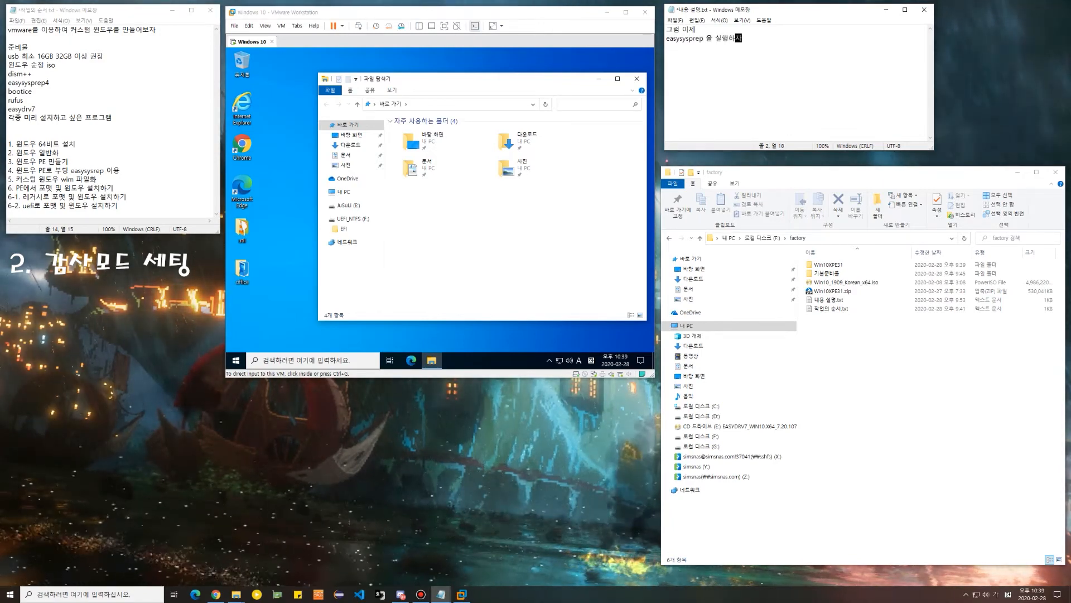
Open the EasySysprep4_Kor folder on the virtual machine's E: drive
click(542, 190)
click(349, 205)
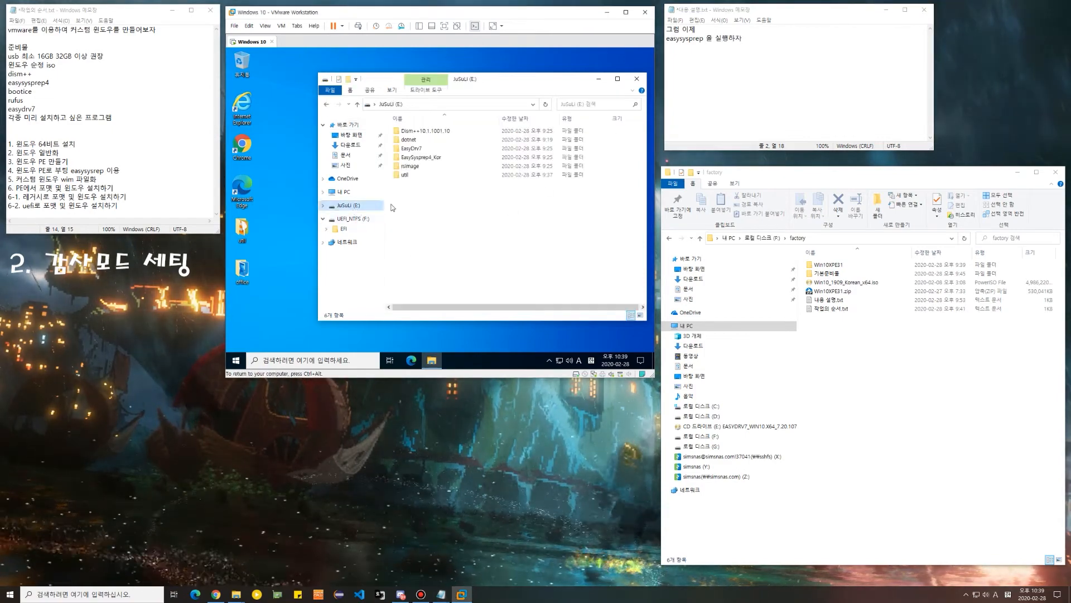
double_click(423, 158)
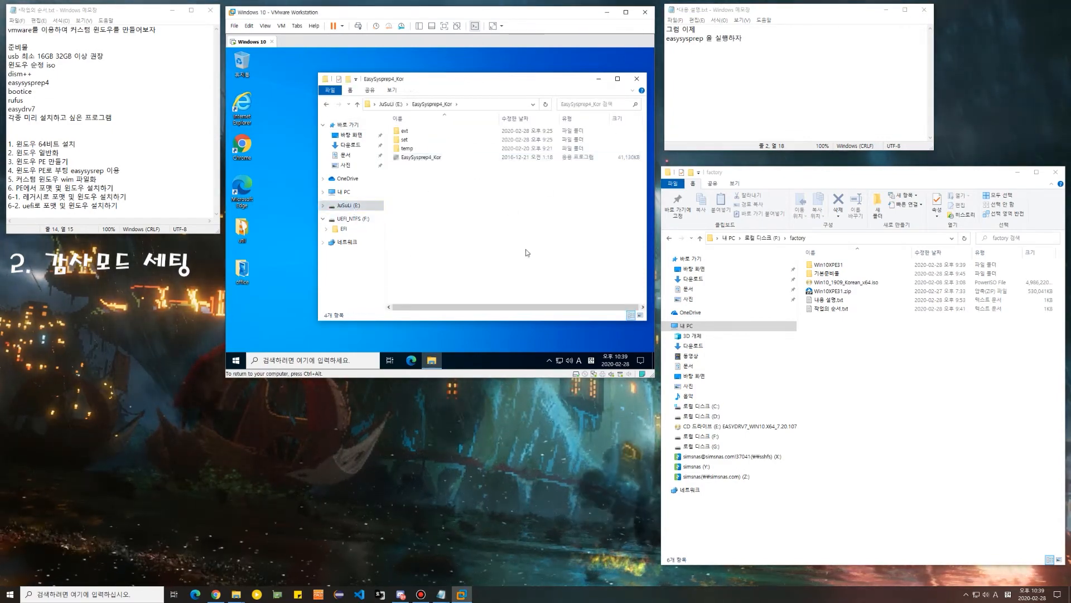
Replace all the text in the 내용 설명 note with "easydrv를 일단 옮겨 놓는다."
drag(748, 39, 588, 15)
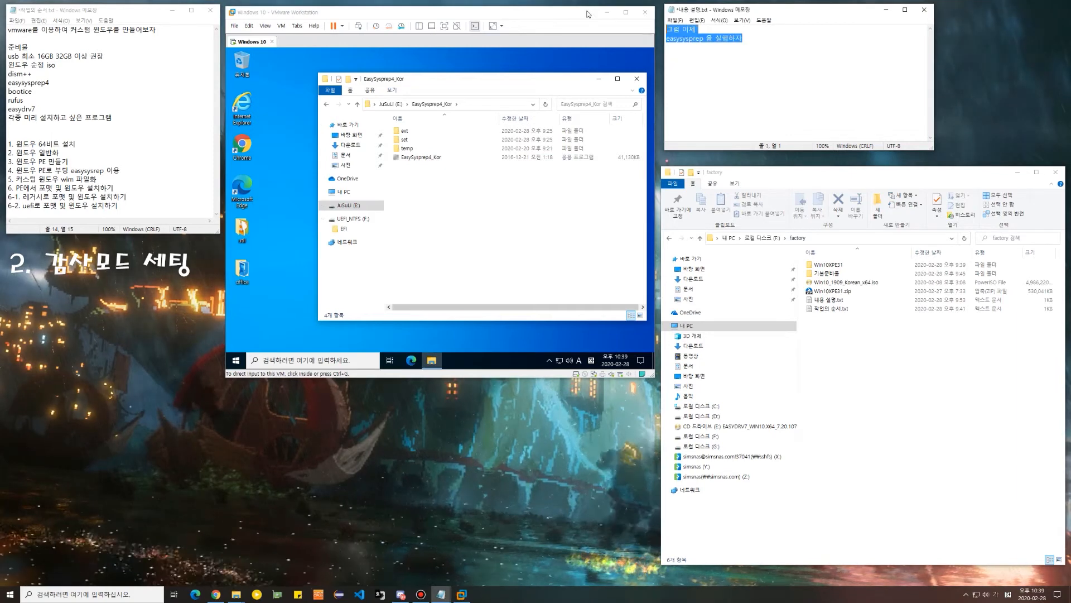
key(BackSpace)
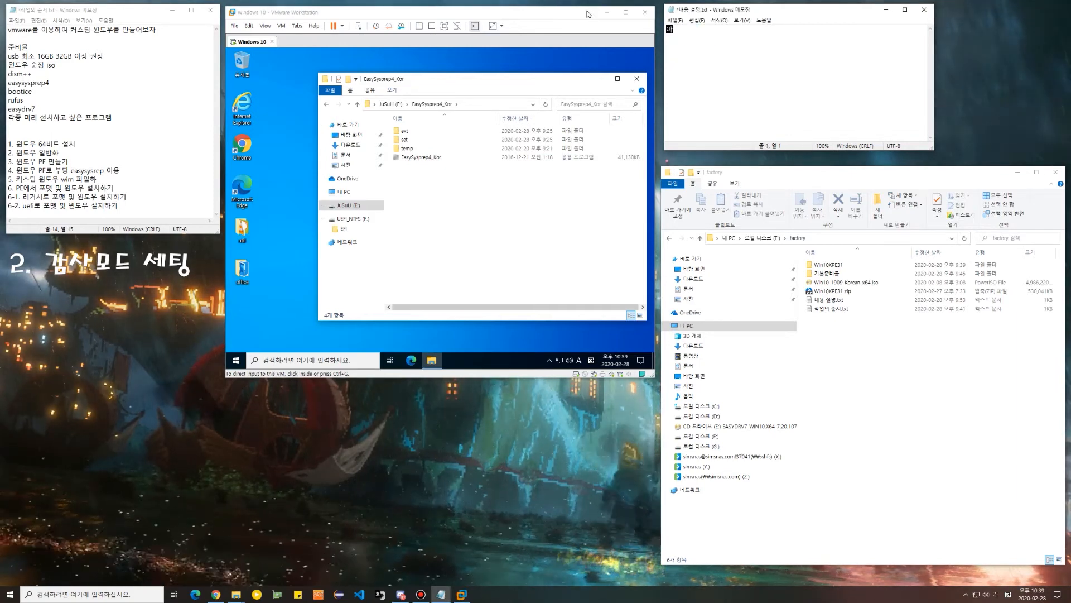
text(easydrv를 일단 옮겨 놓는다.)
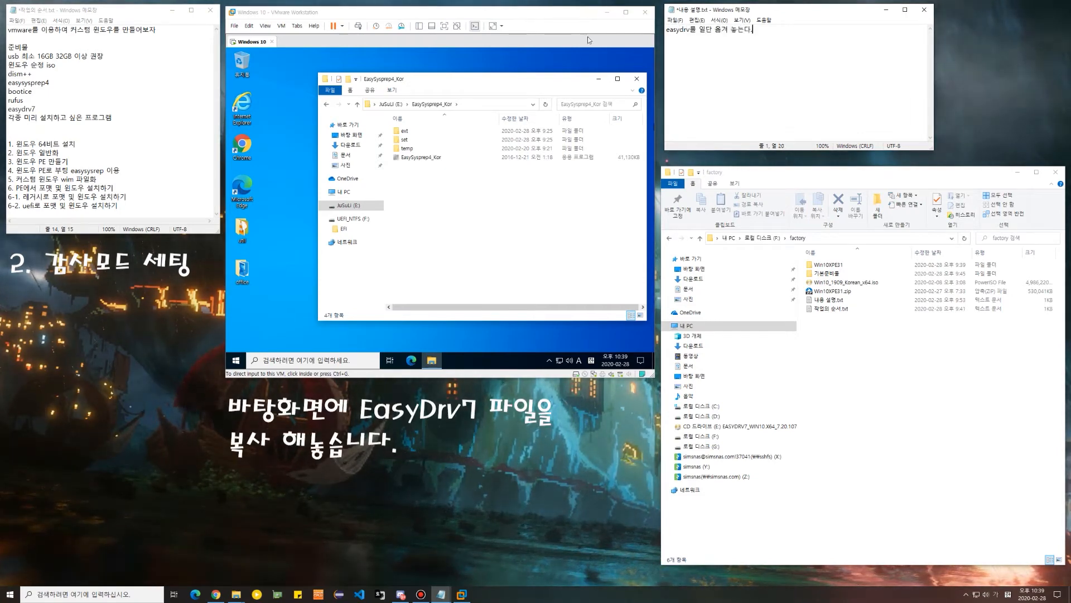
Copy the EasyDrv7 folder from the E: drive to the virtual machine's desktop
click(483, 175)
click(386, 103)
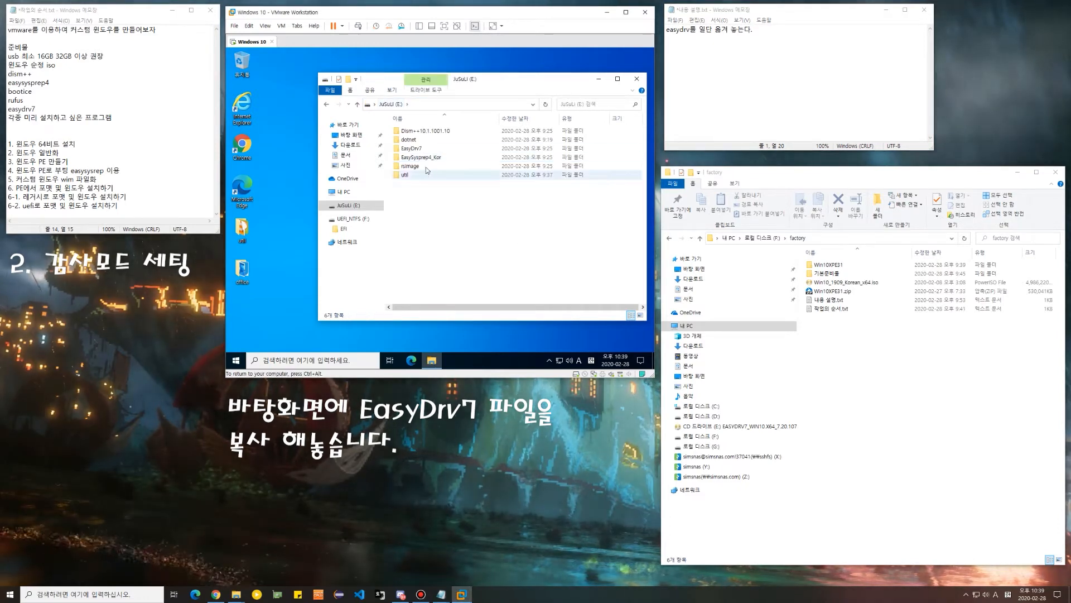
drag(425, 149, 277, 216)
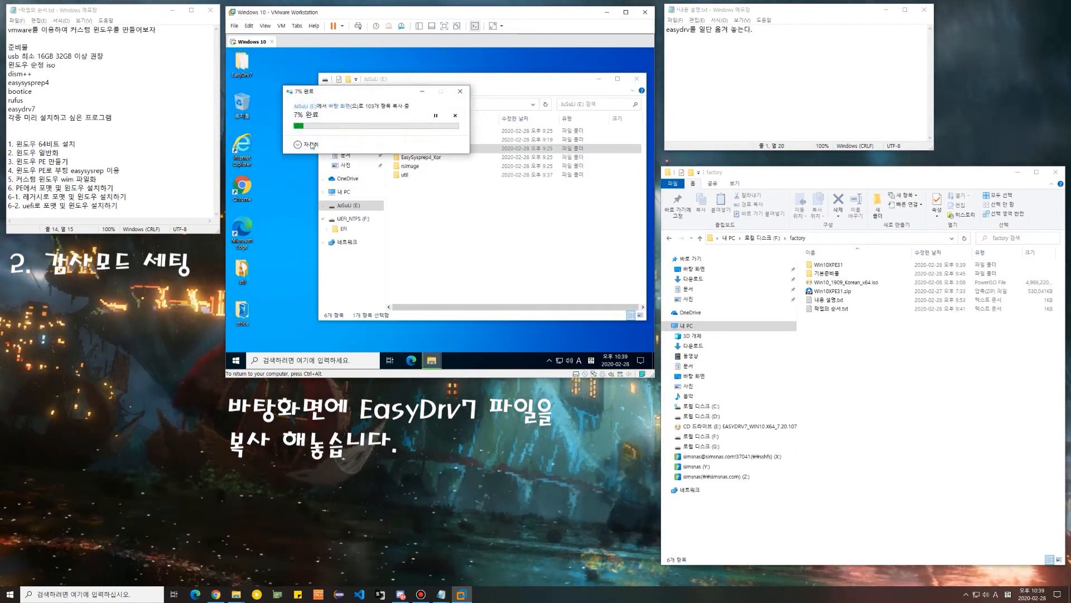
Add the line "저 프로그램이 차후 자동 드라이버설치가 되도록 도와줄것이다." to the 내용 설명 note
click(816, 99)
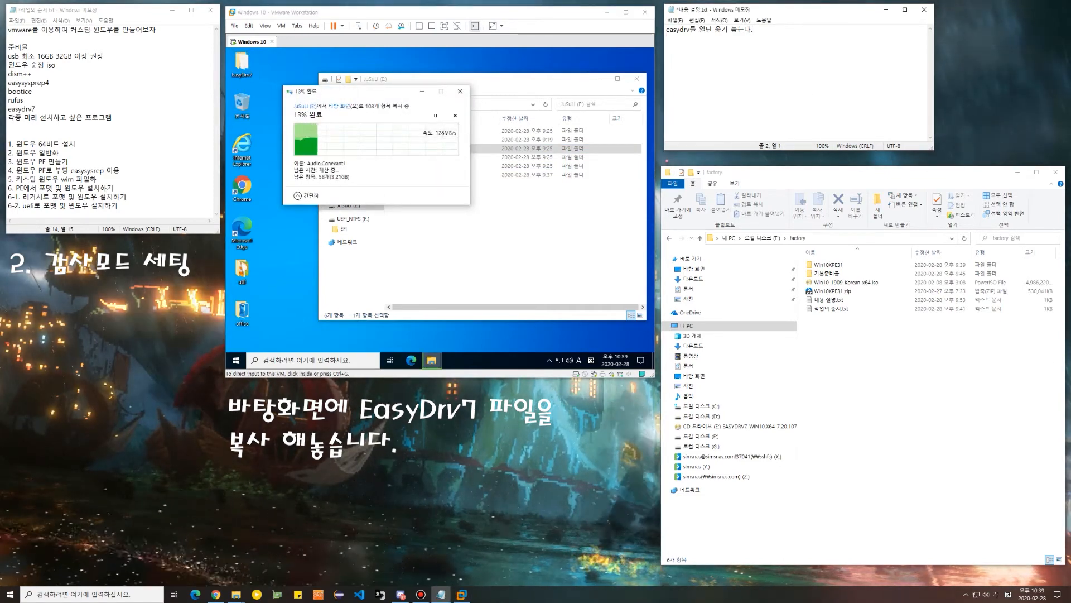
key(Return)
text(저 )
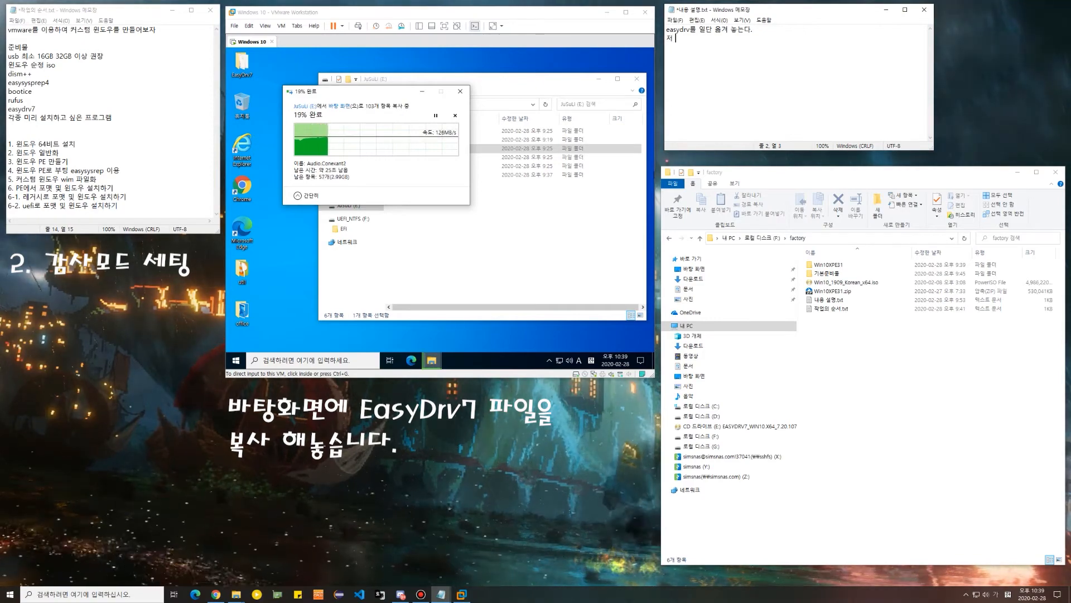
text(표로그램이)
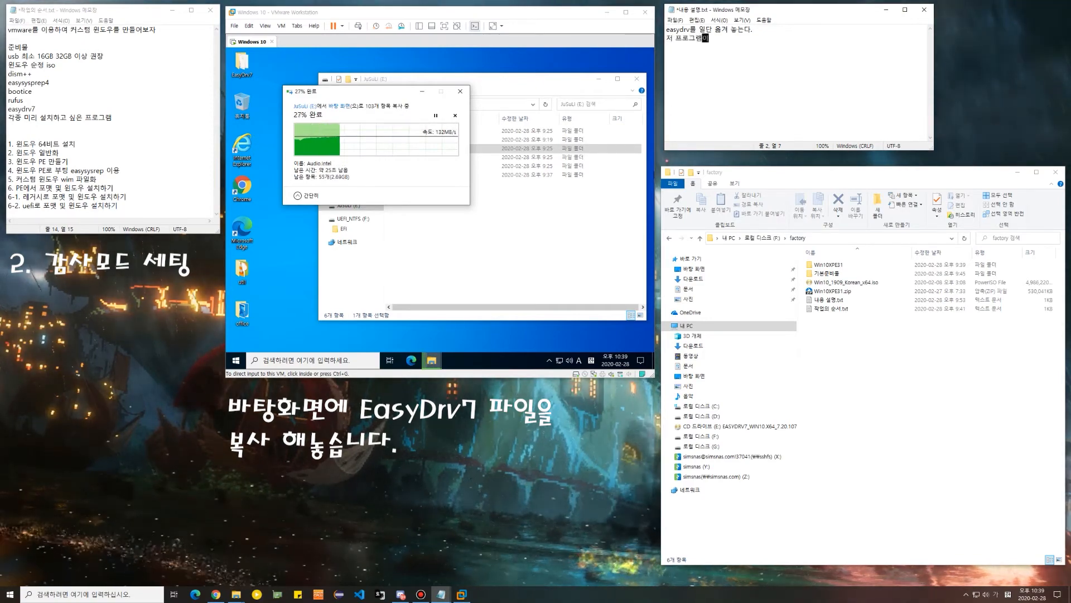
text( 차후 )
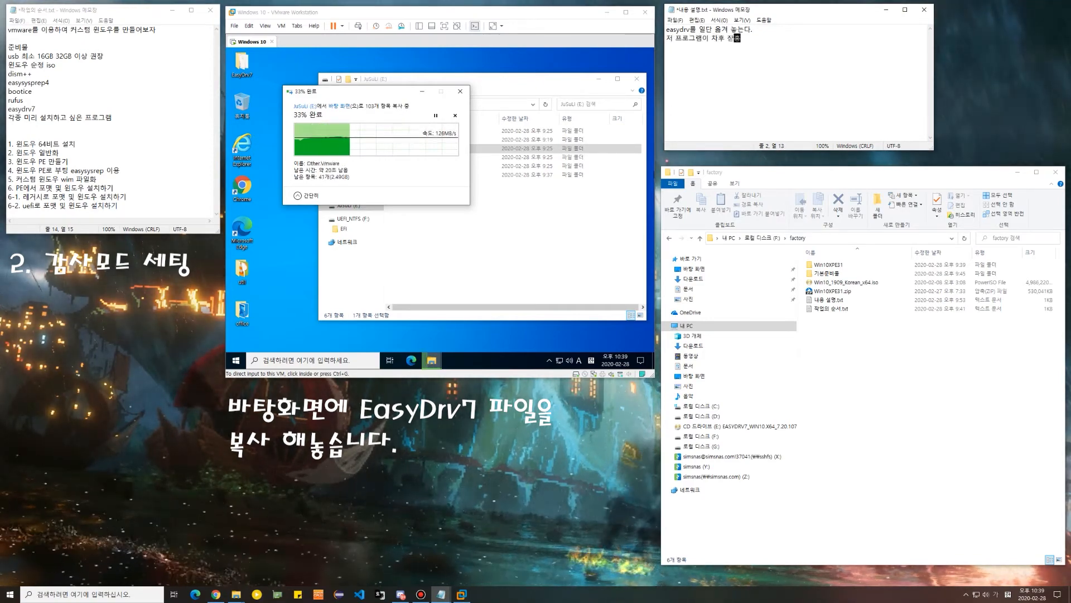
text(자동 드라이버)
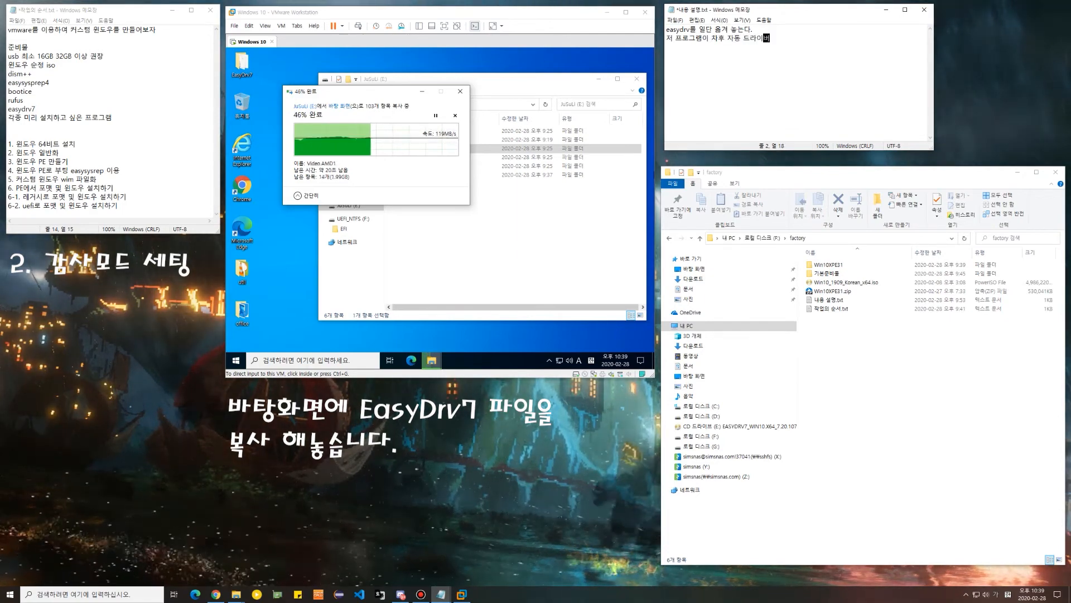
text(설지)
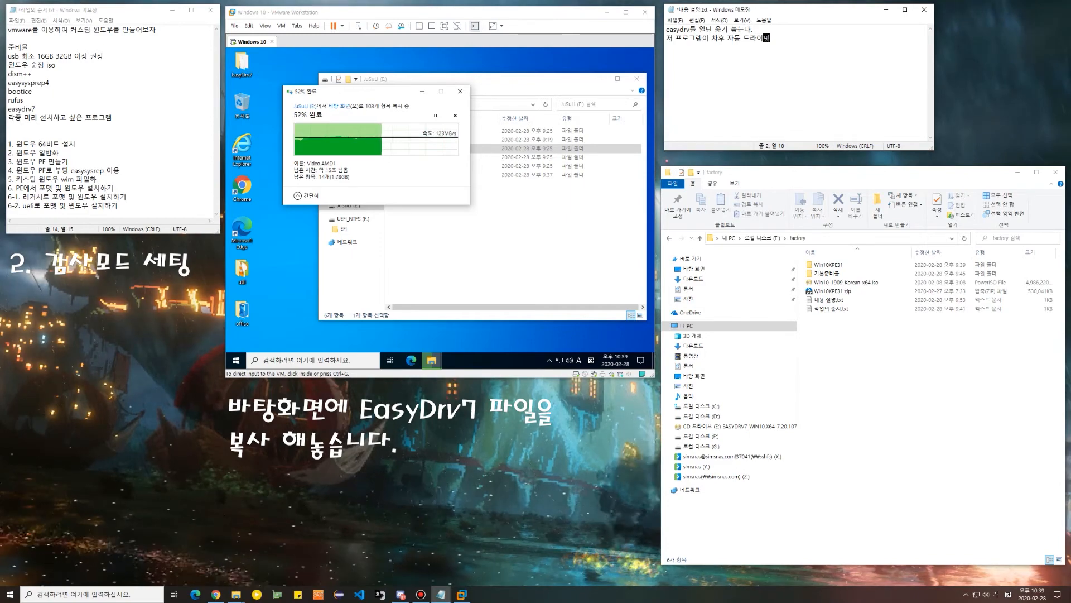
text(가 되)
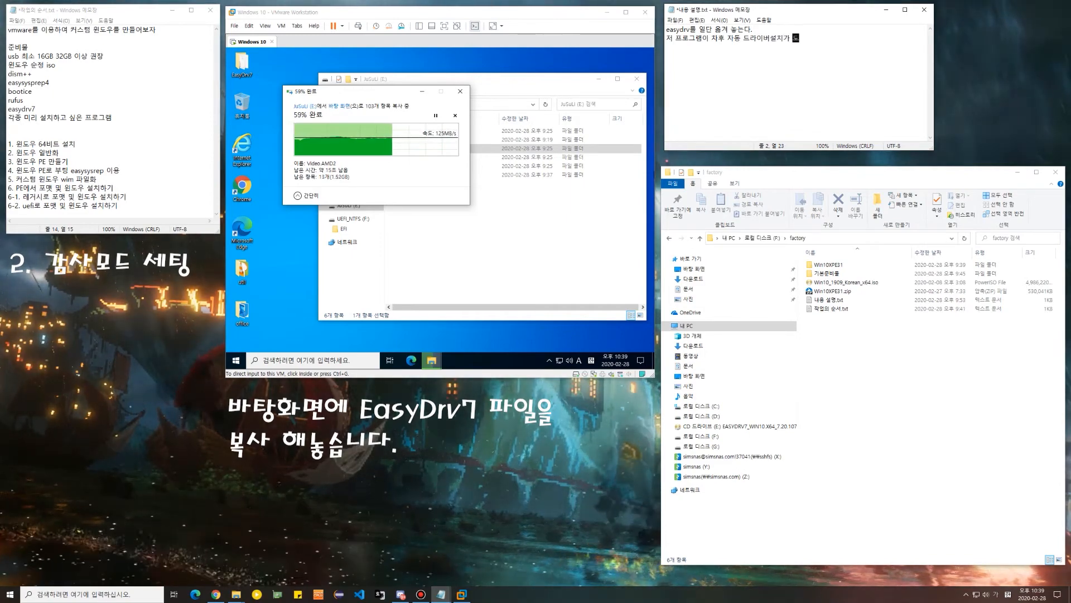
text(도록 )
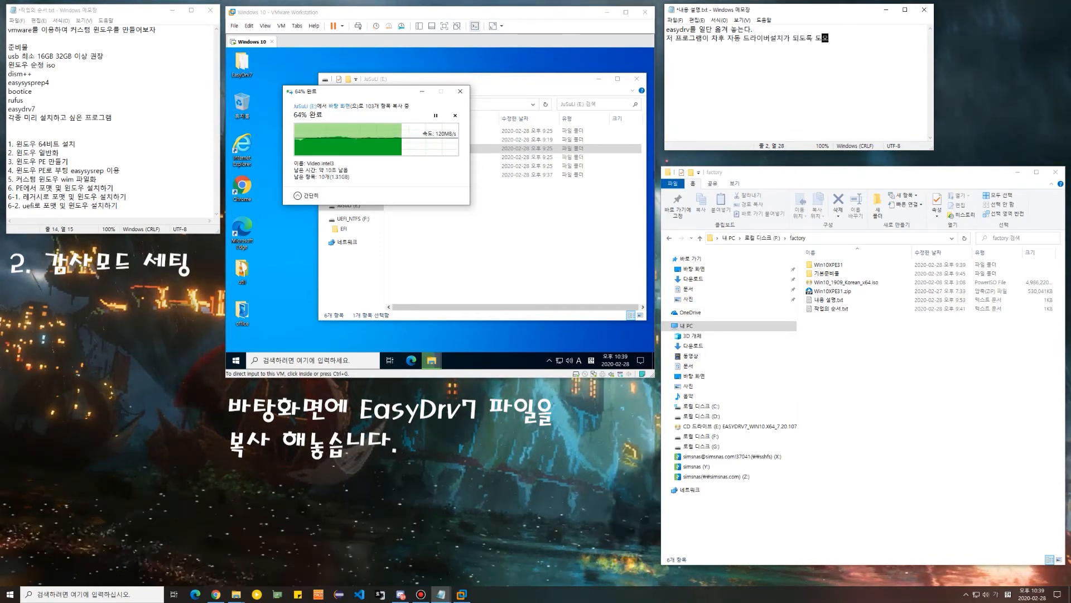
text(도와줄것이다.)
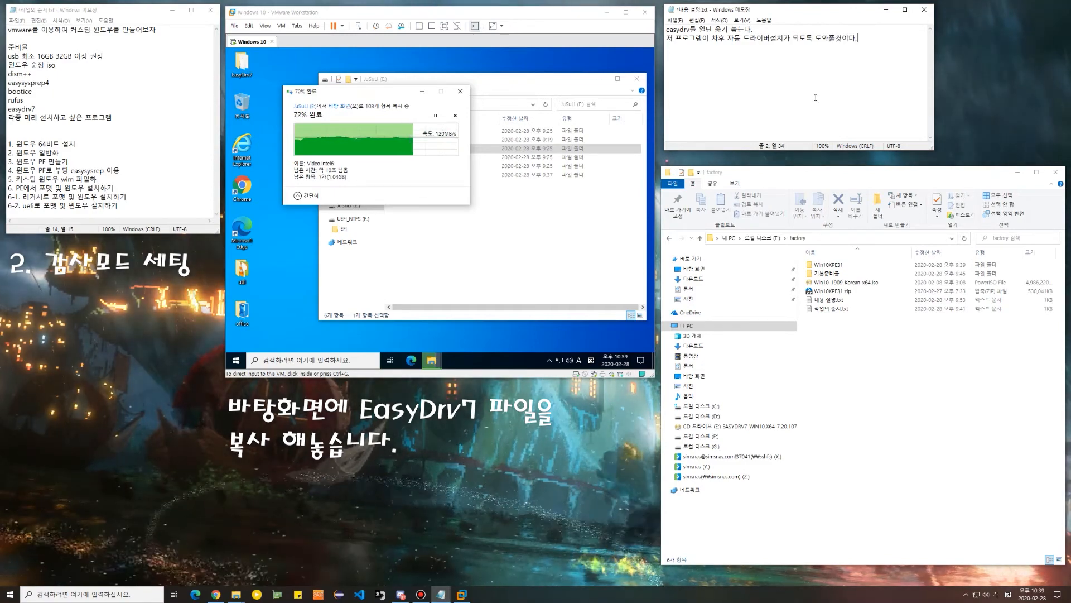
Clear the 내용 설명 note and open the EasySysprep4_Kor folder on the virtual machine's E: drive
key(ctrl+a)
key(BackSpace)
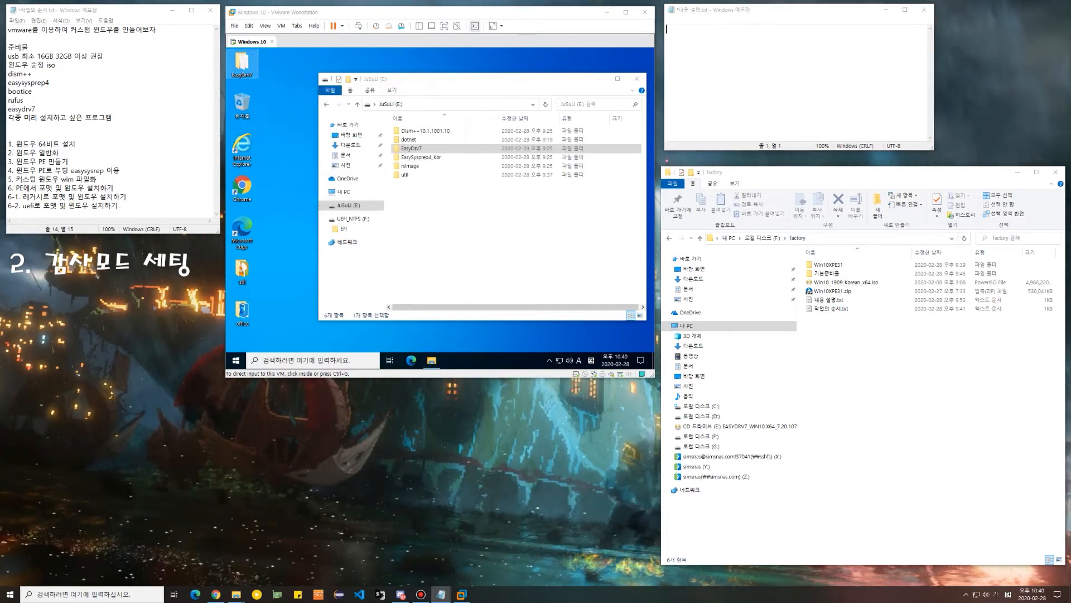
click(240, 71)
click(445, 180)
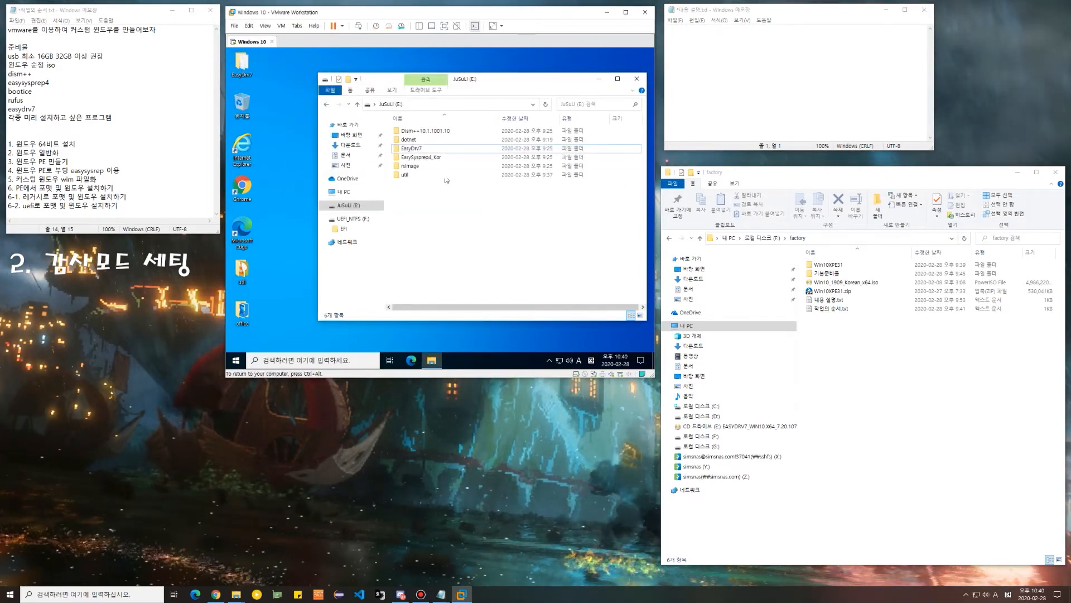
click(424, 158)
double_click(424, 158)
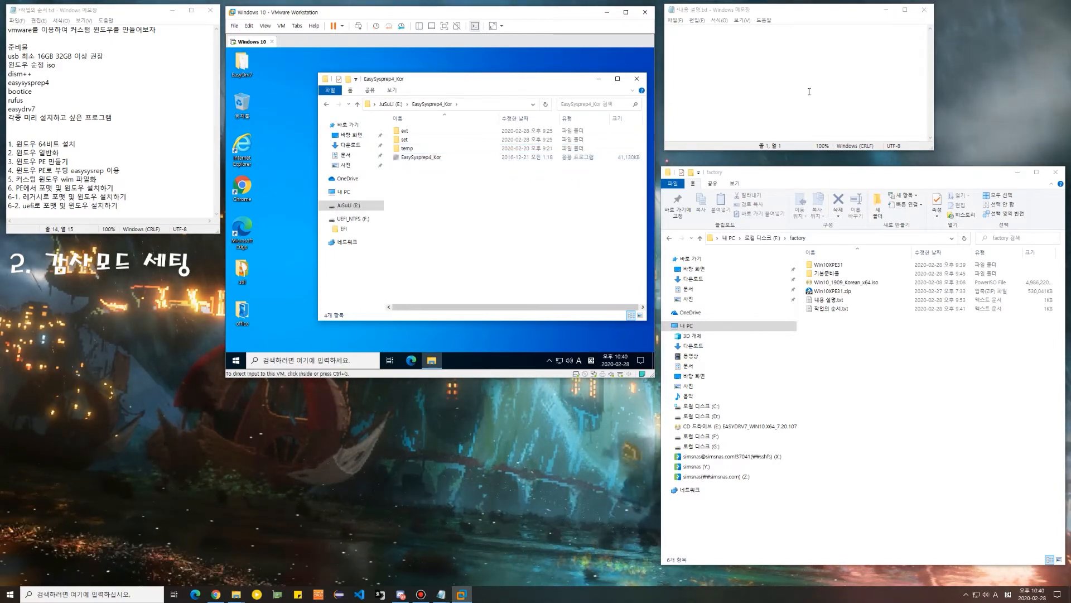
Write "easysysprep실행" in the empty 내용 설명 note
click(780, 96)
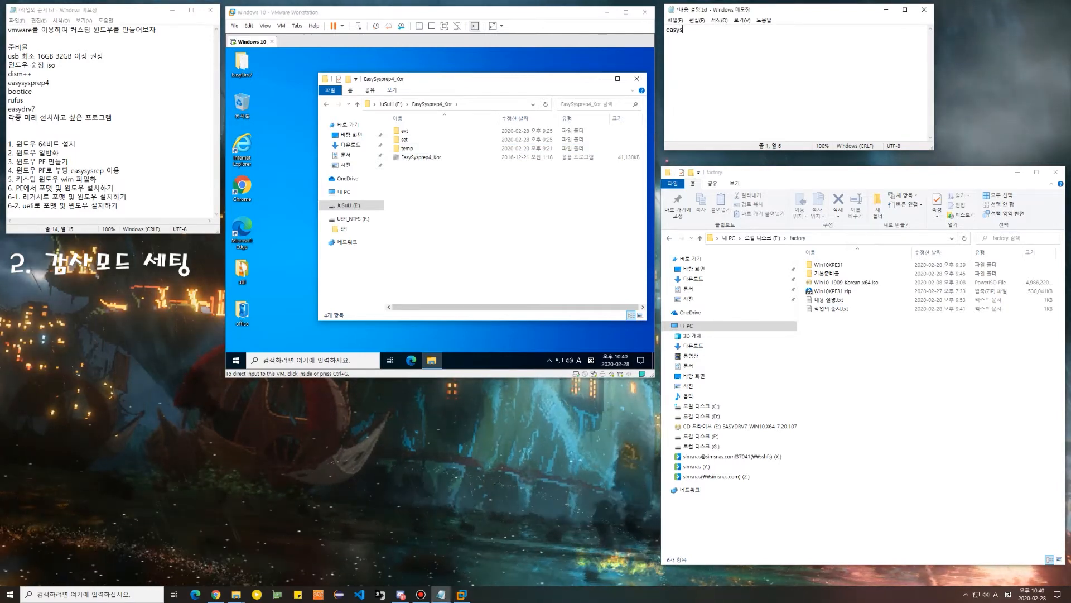
text(easysprep)
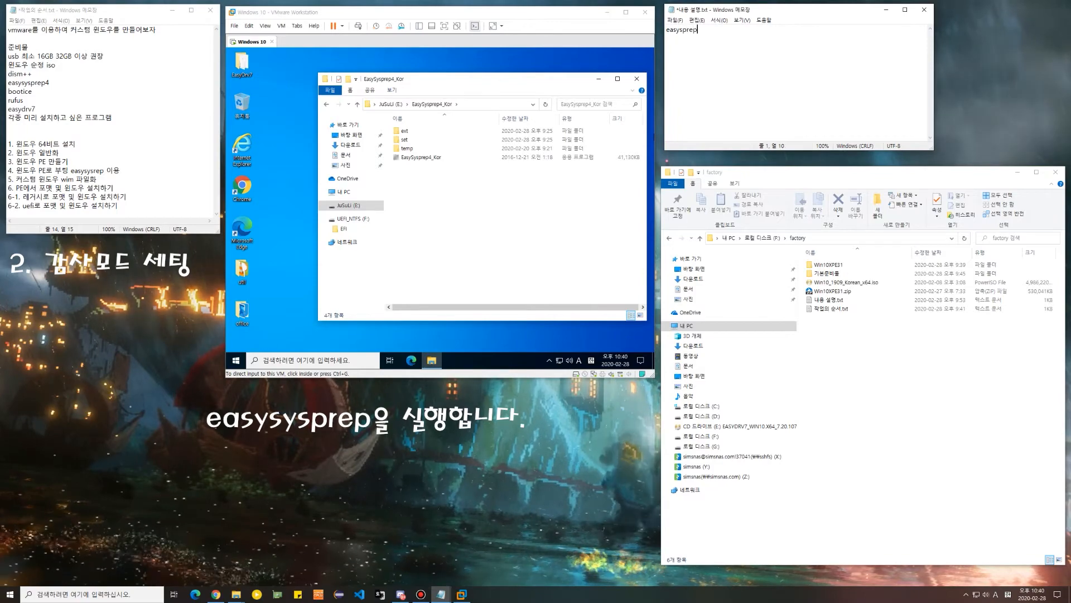
text(실)
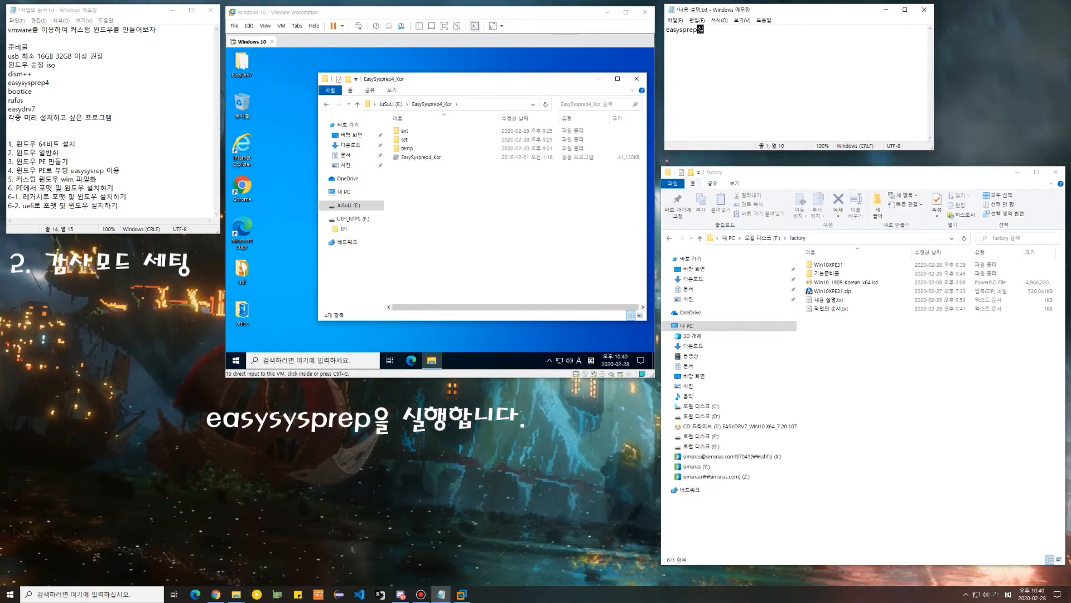
text(해)
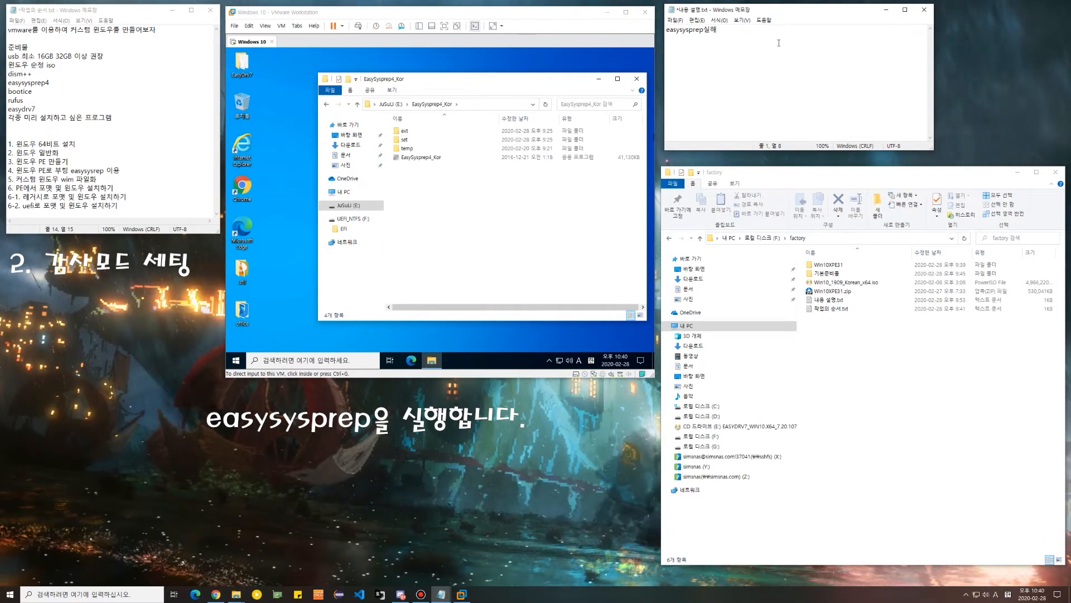
key(BackSpace)
text(행)
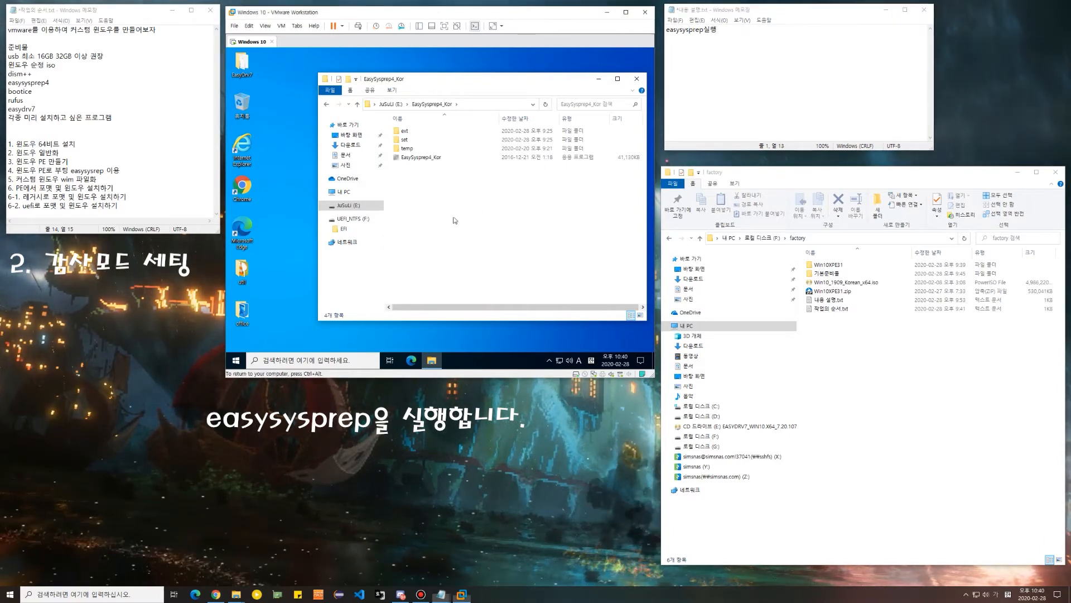
Run EasySysprep4_Kor in the virtual machine, choose the 구성파일 사용 안함 configuration and exit the program
double_click(421, 157)
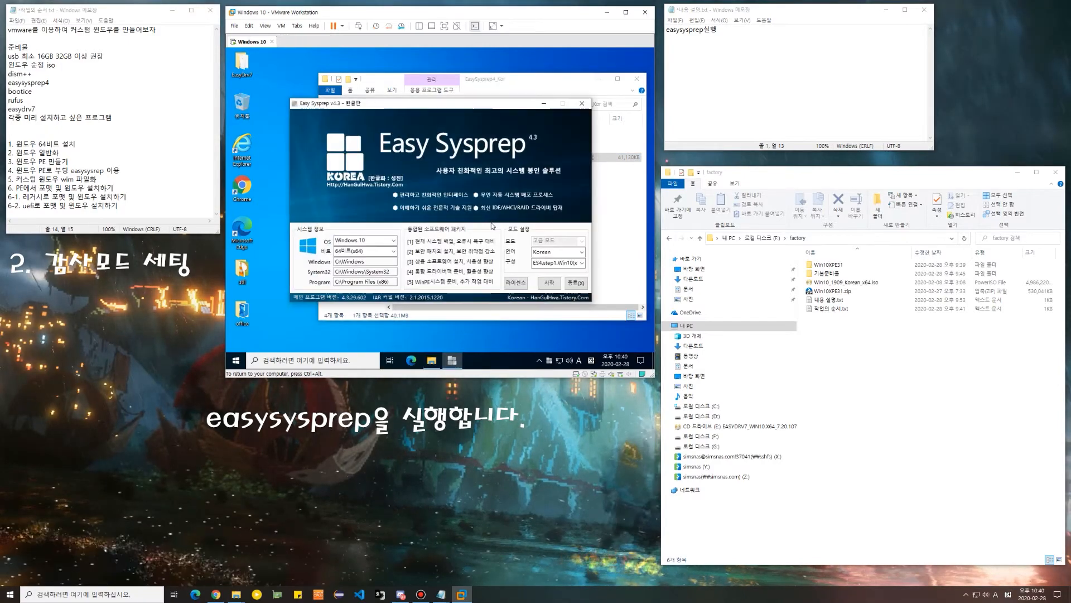
click(582, 262)
click(582, 292)
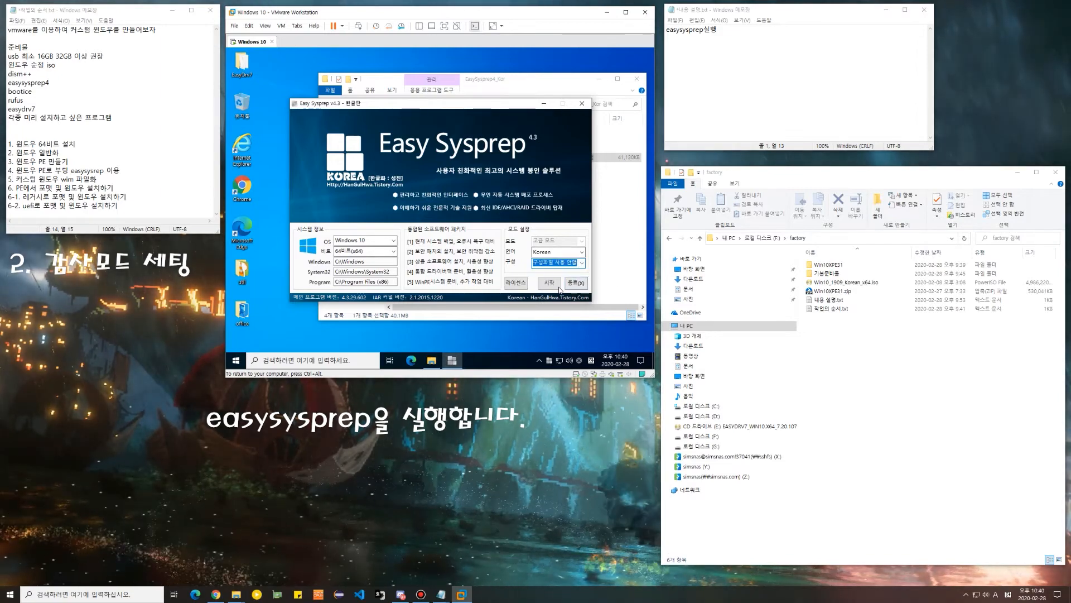
click(579, 283)
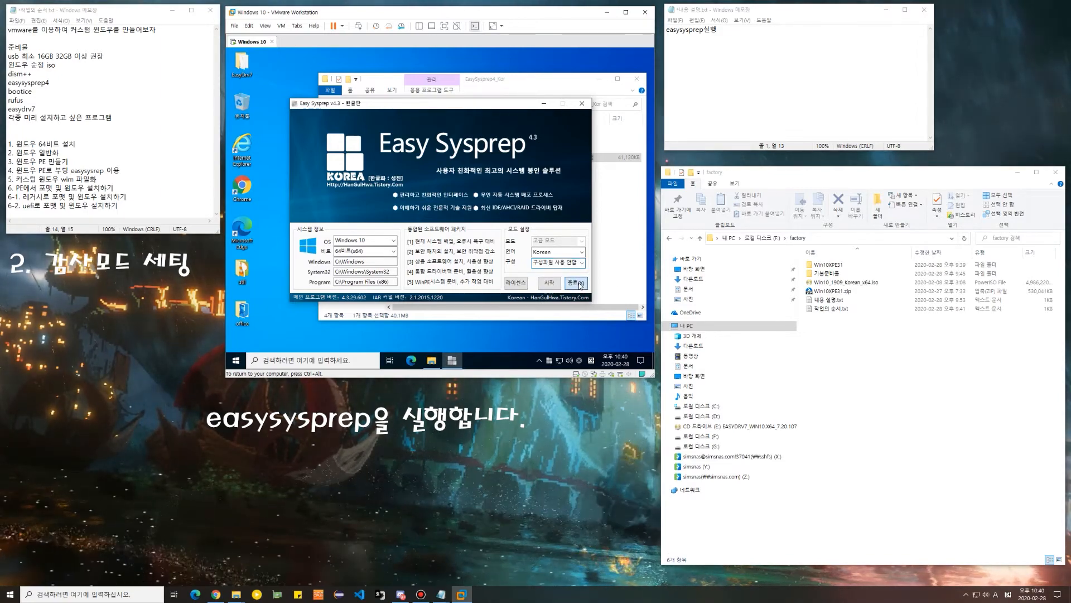
click(434, 232)
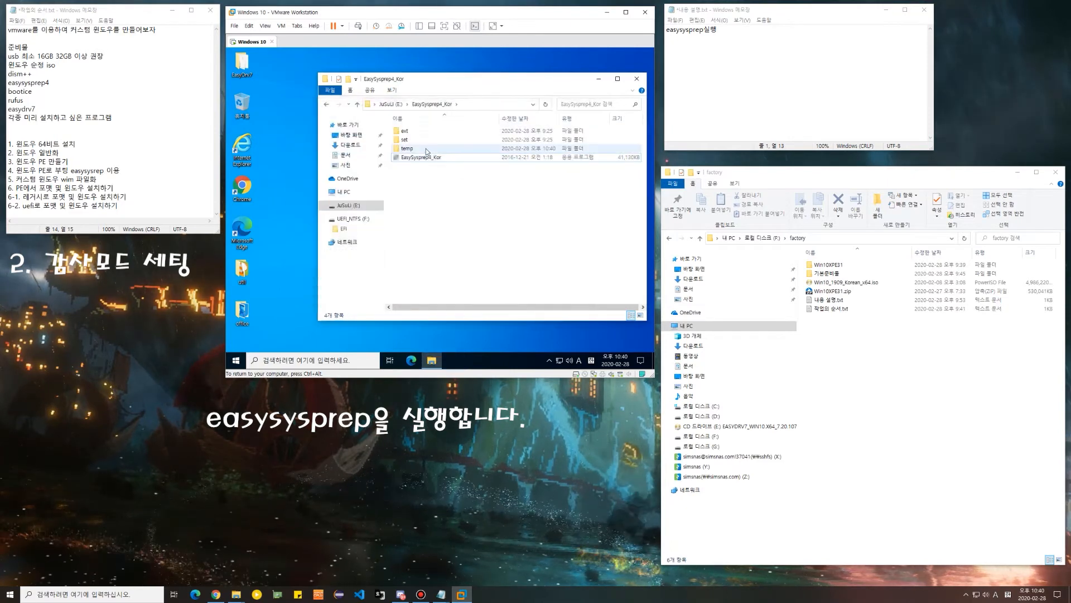
Check the set folder inside EasySysprep4_Kor, run EasySysprep4_Kor in the virtual machine and start its first-stage configuration
double_click(415, 143)
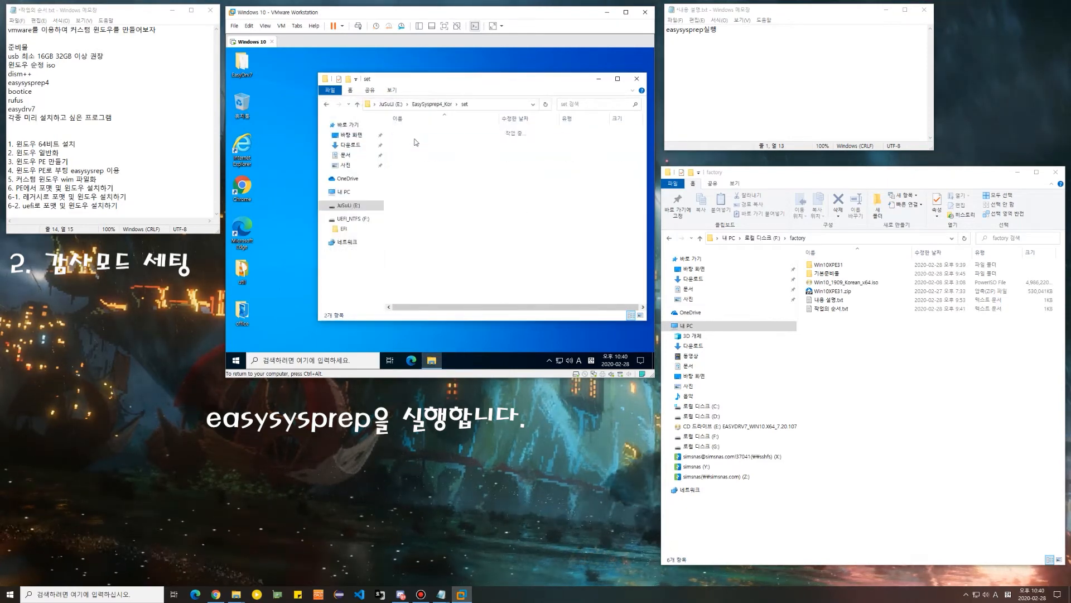
click(432, 104)
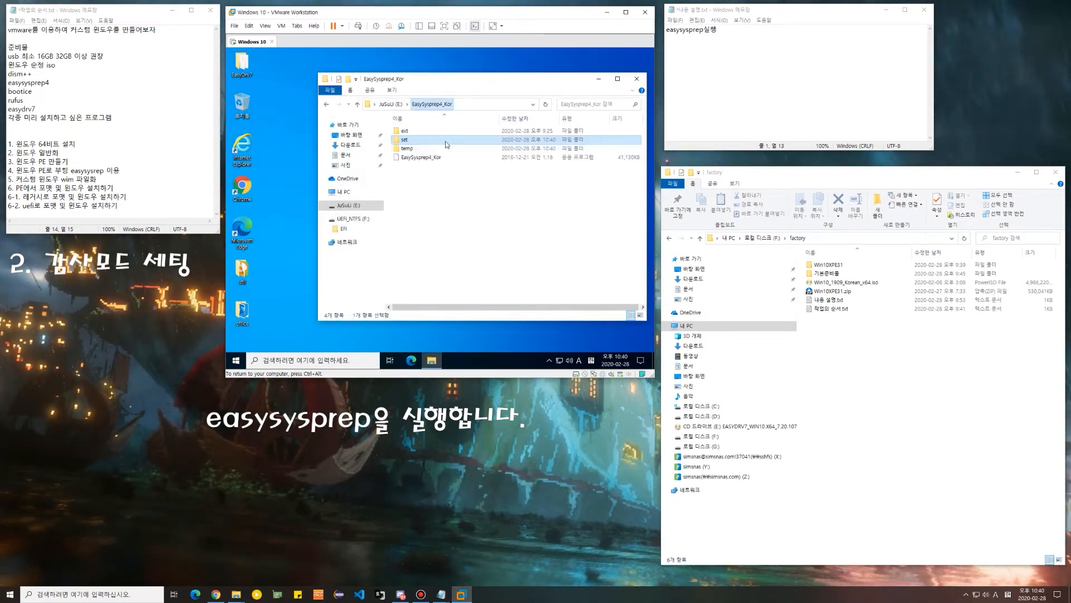
click(422, 157)
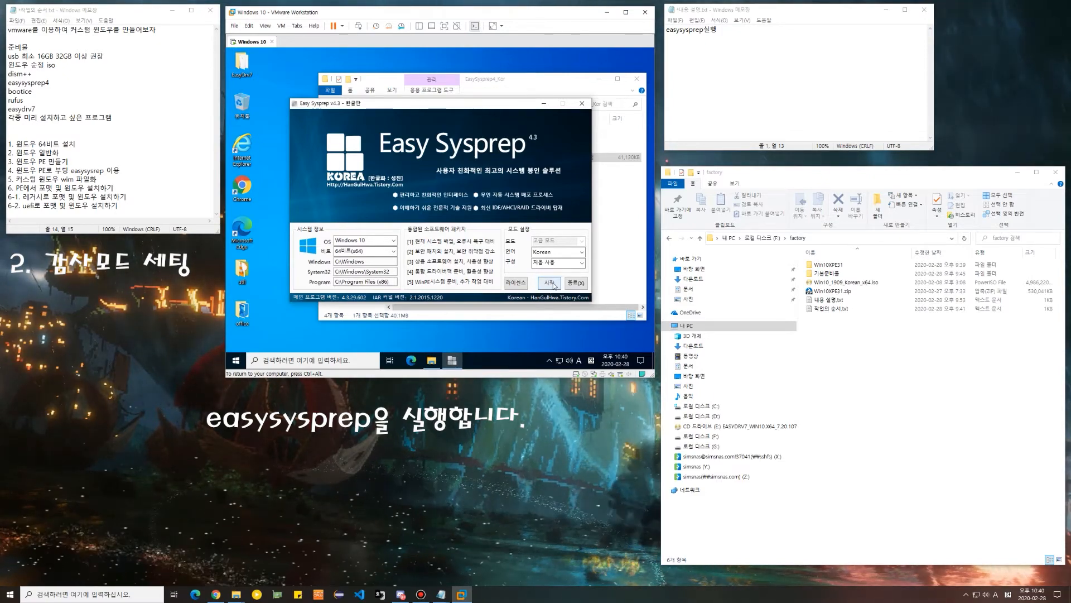
click(554, 283)
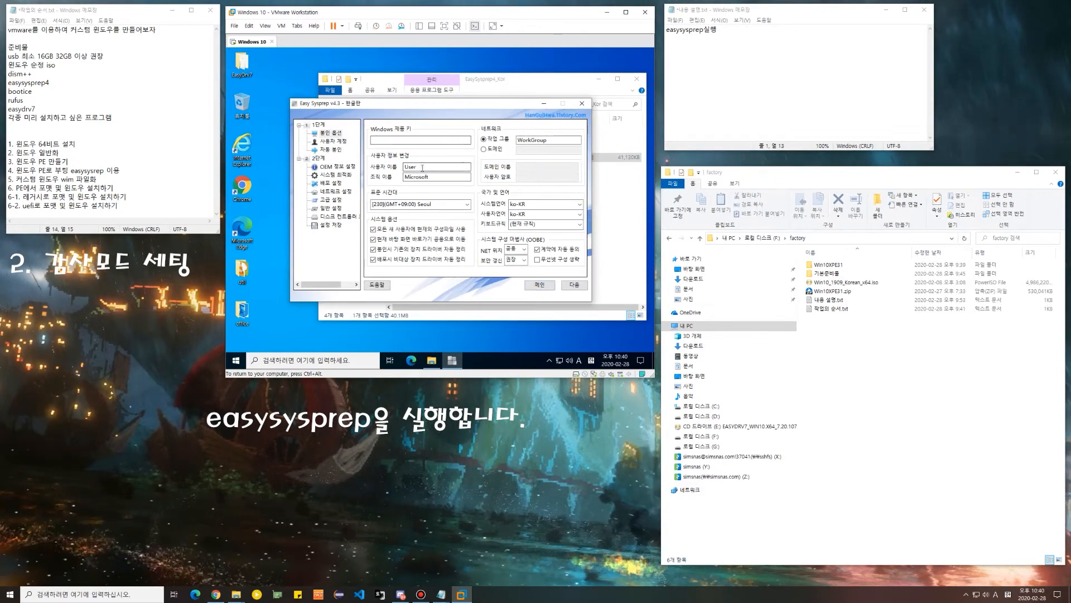
In the sealing options, set the user name to Win10, enable 무선넷 구성 생략, and check the language and keyboard choices
double_click(414, 167)
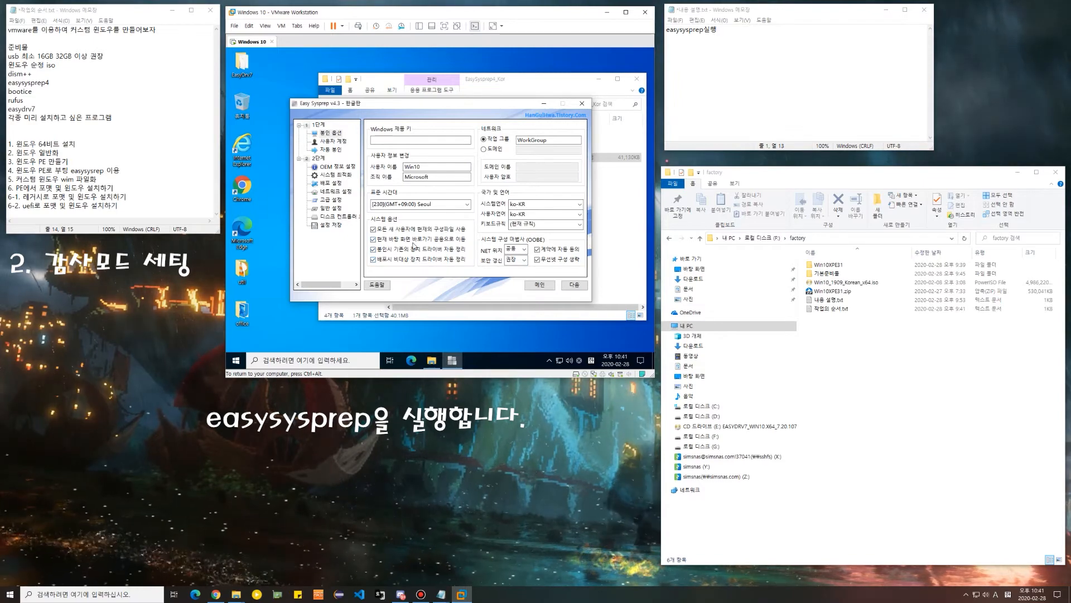
click(580, 214)
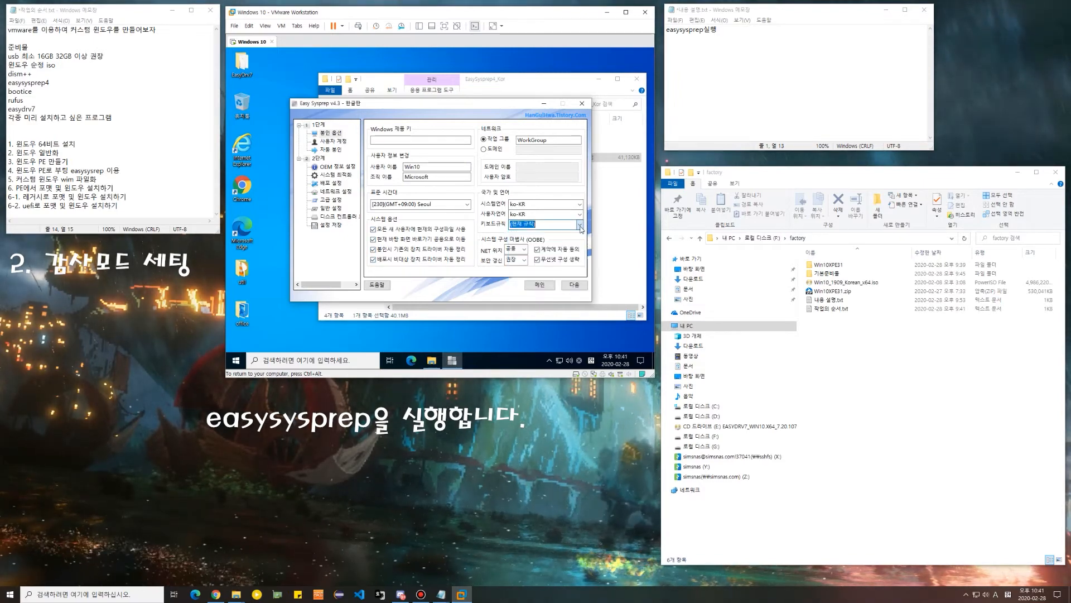
click(580, 215)
click(580, 205)
click(580, 205)
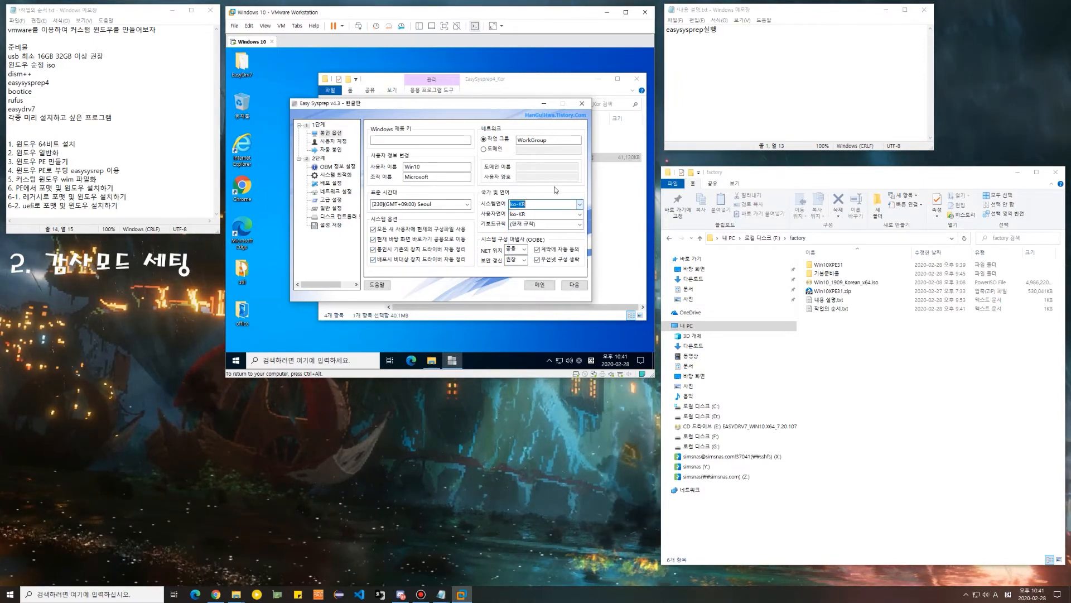
Set the user account option to OOBE시 계정 생성 and accept its information message
click(337, 142)
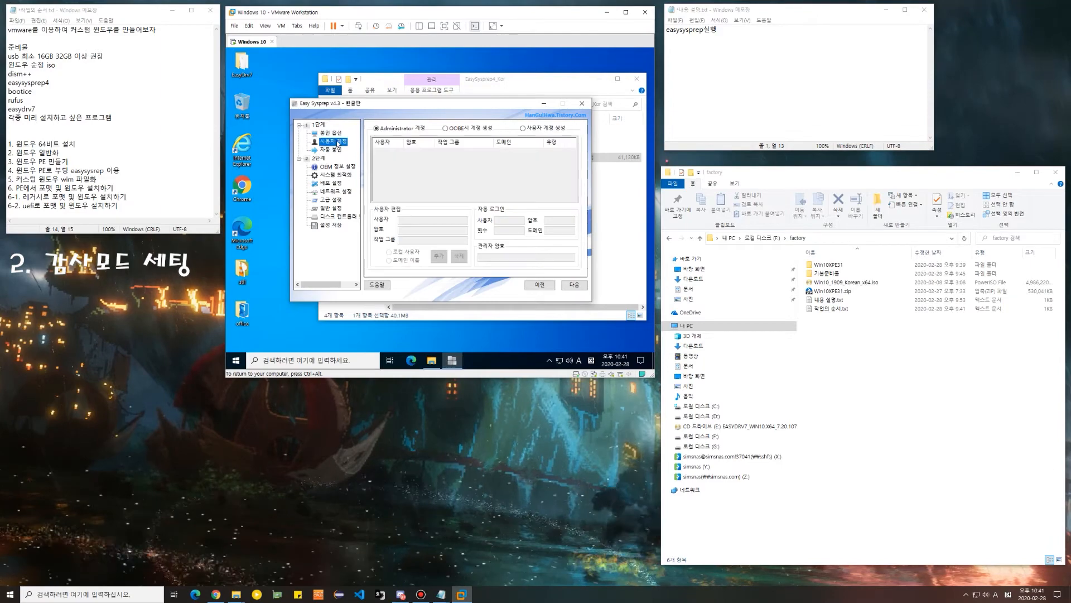
click(458, 129)
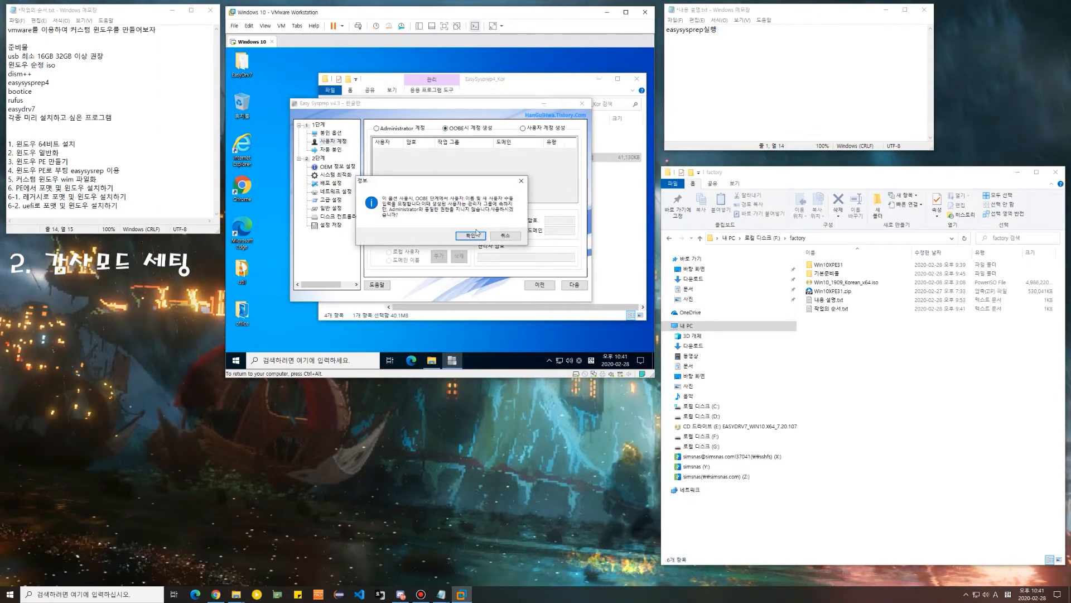
click(473, 237)
Replace the 내용 설명 note's text with "취향에 따라서 OOBE로 할지 Admin으로 할지 정하면 된다."
click(779, 80)
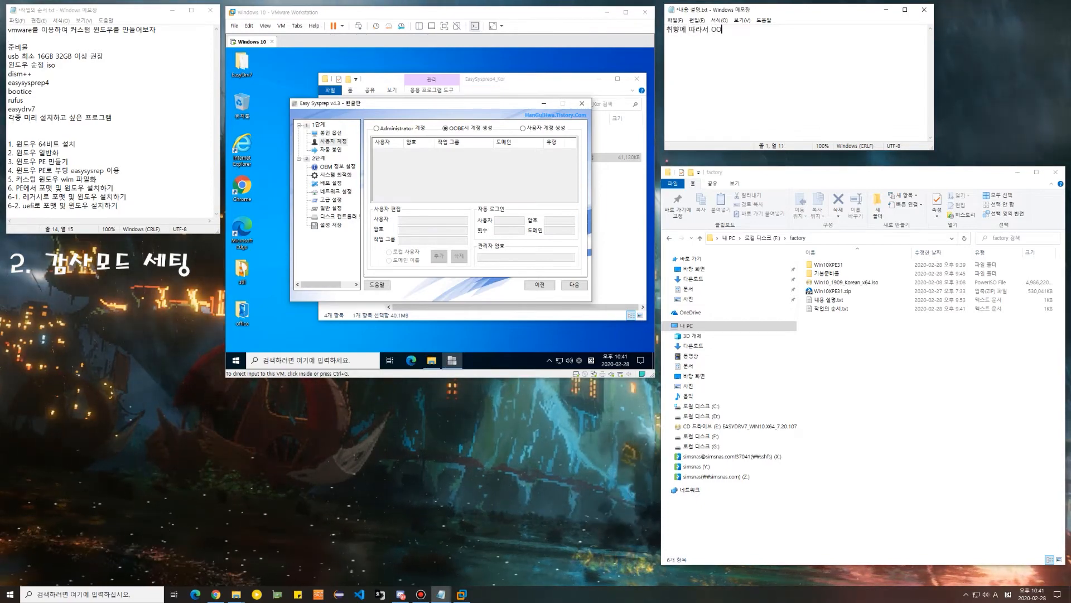
text(로 할지 )
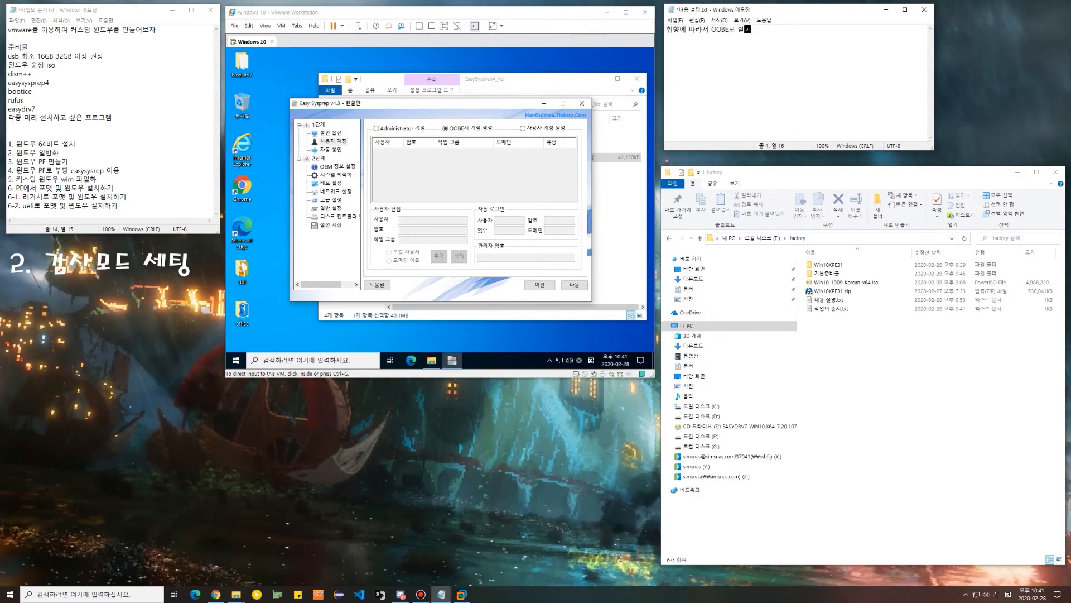
text(Ad)
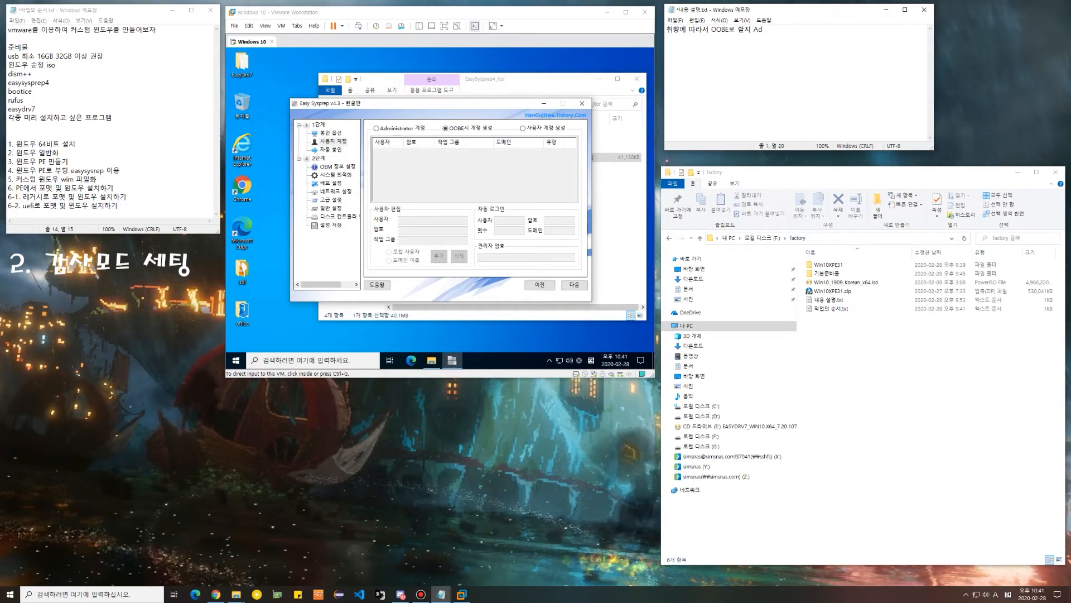
text(min으로 할)
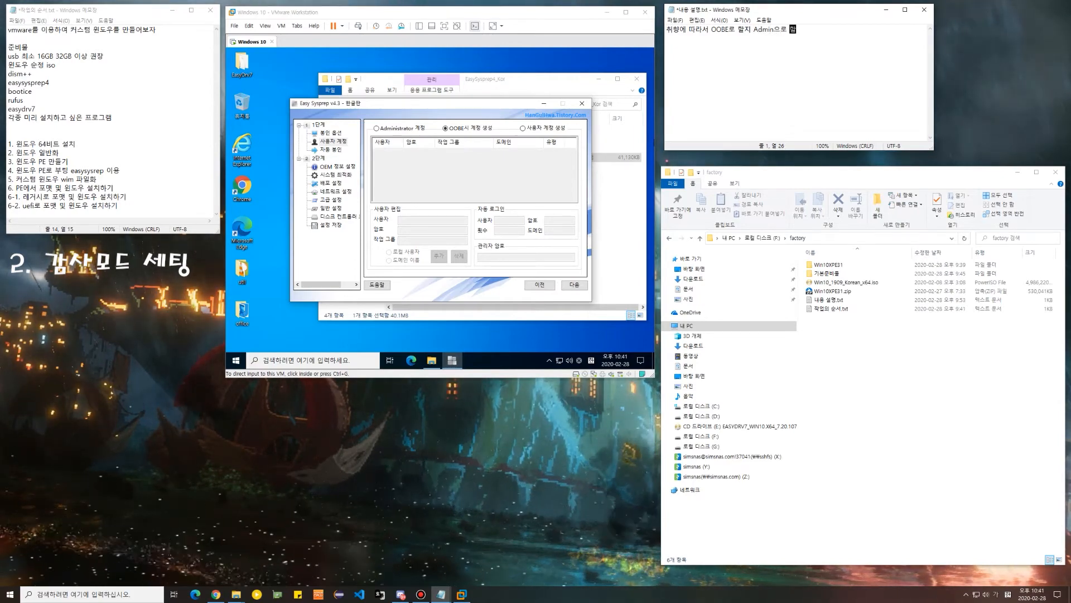
text(지 정하면 )
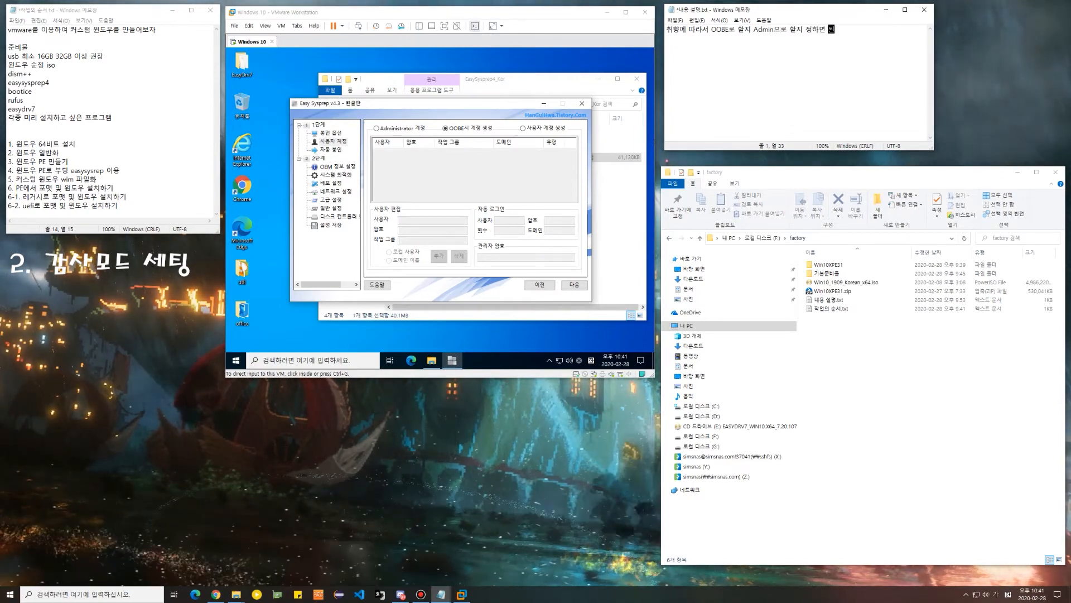
text(된다. 나는 검)
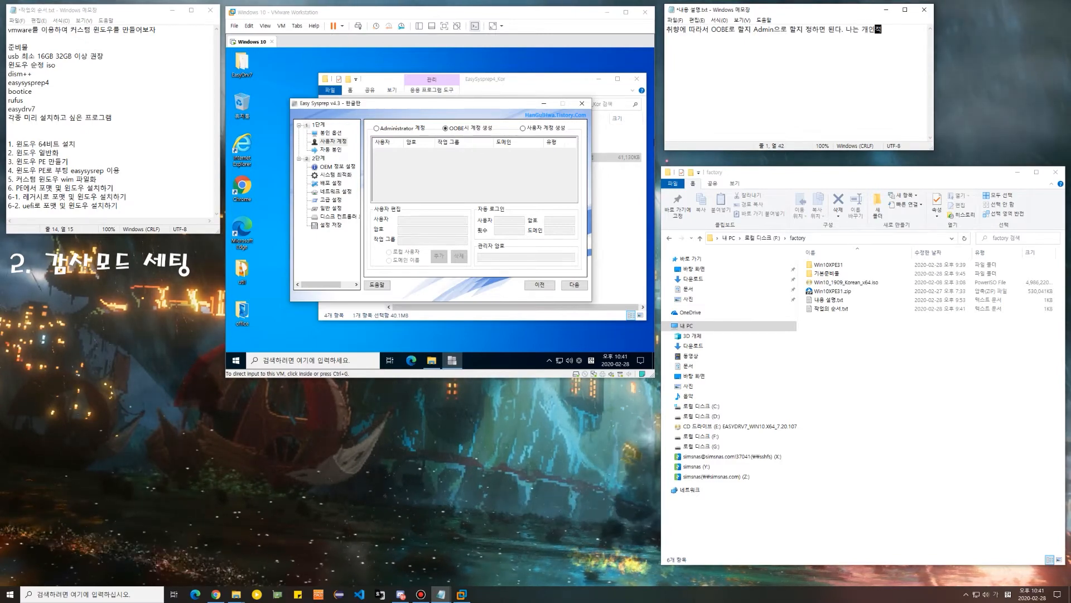
Clear all text from the 내용 설명 note
key(BackSpace)
key(BackSpace)
key(BackSpace)
key(BackSpace)
key(BackSpace)
key(BackSpace)
key(BackSpace)
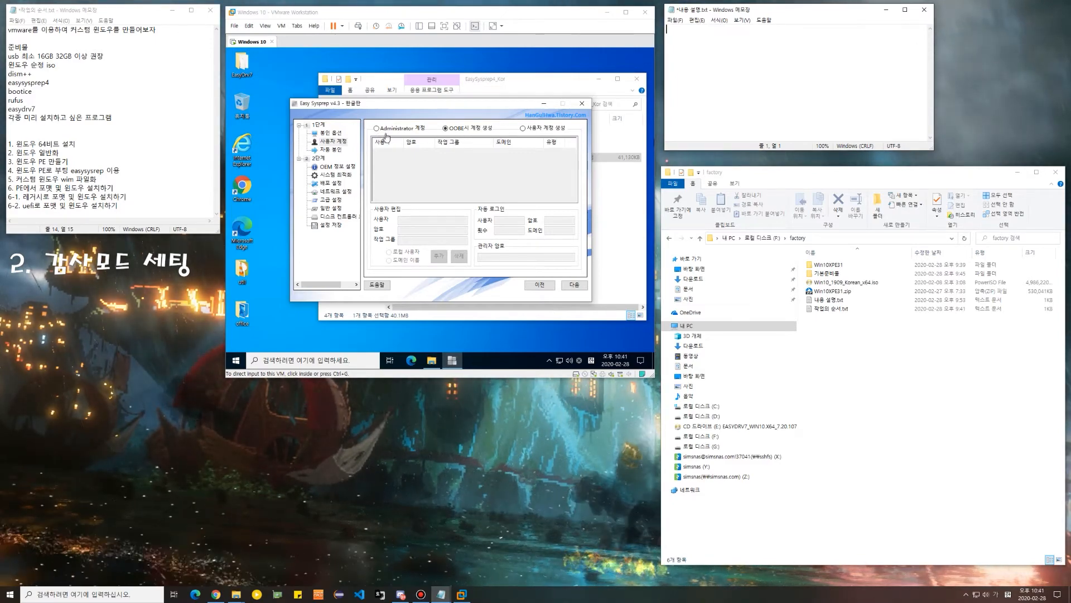
Review the 자동 봉인 summary, set the 봉인 완료 후 action to 시스템 종료 and run the system sealing
click(336, 151)
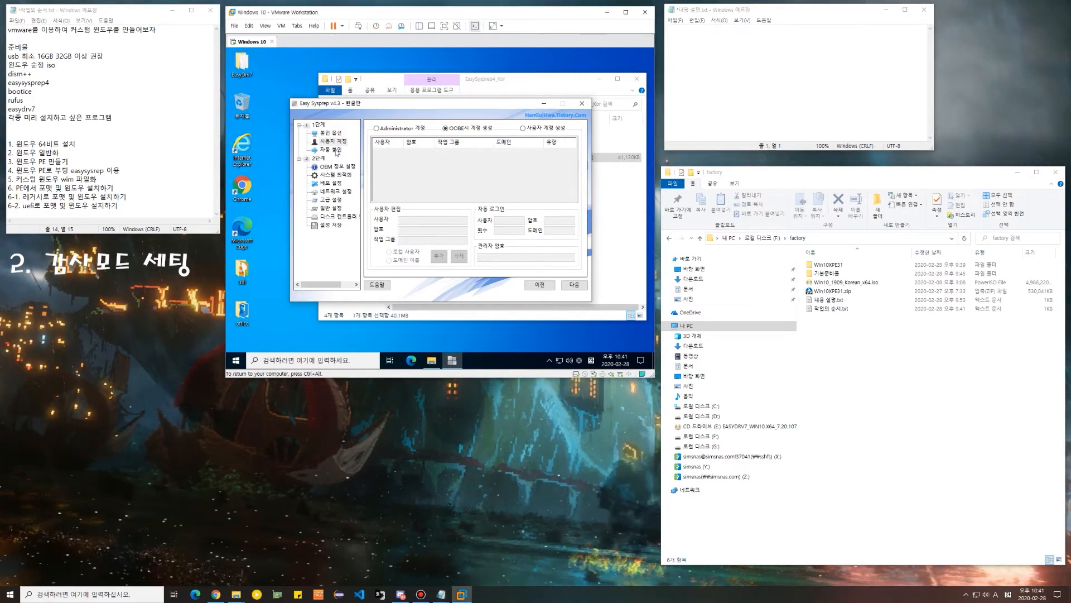
click(337, 151)
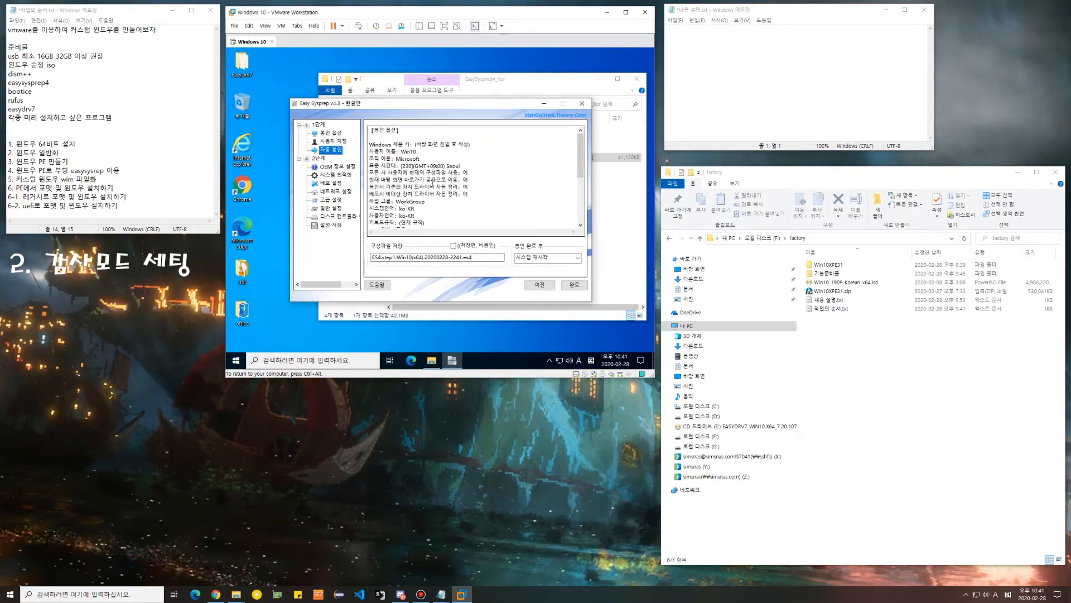
scroll(477, 194, down, 4)
scroll(477, 194, down, 1)
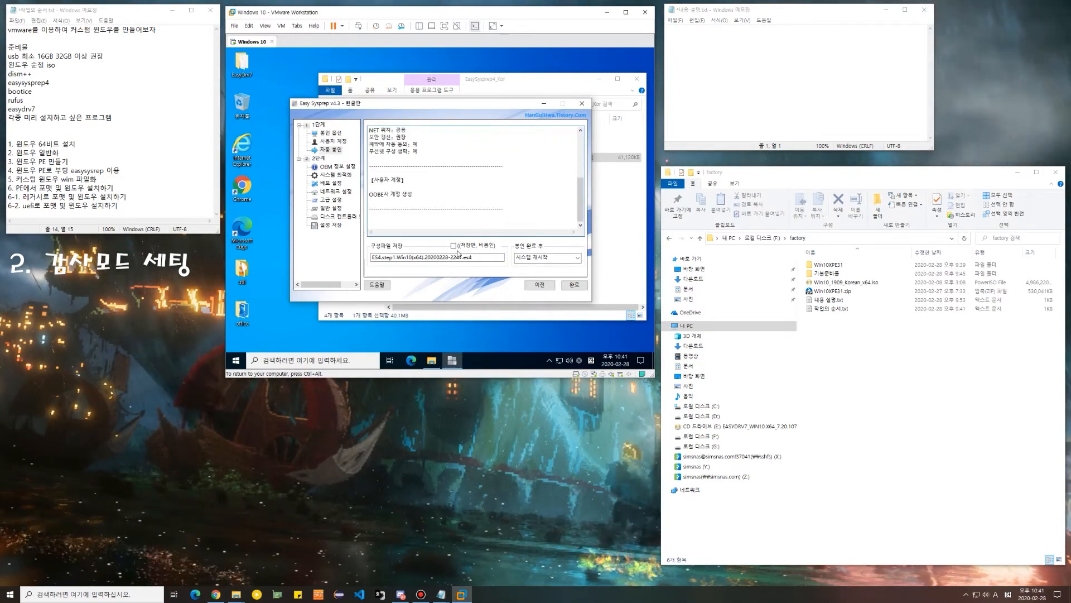
click(551, 257)
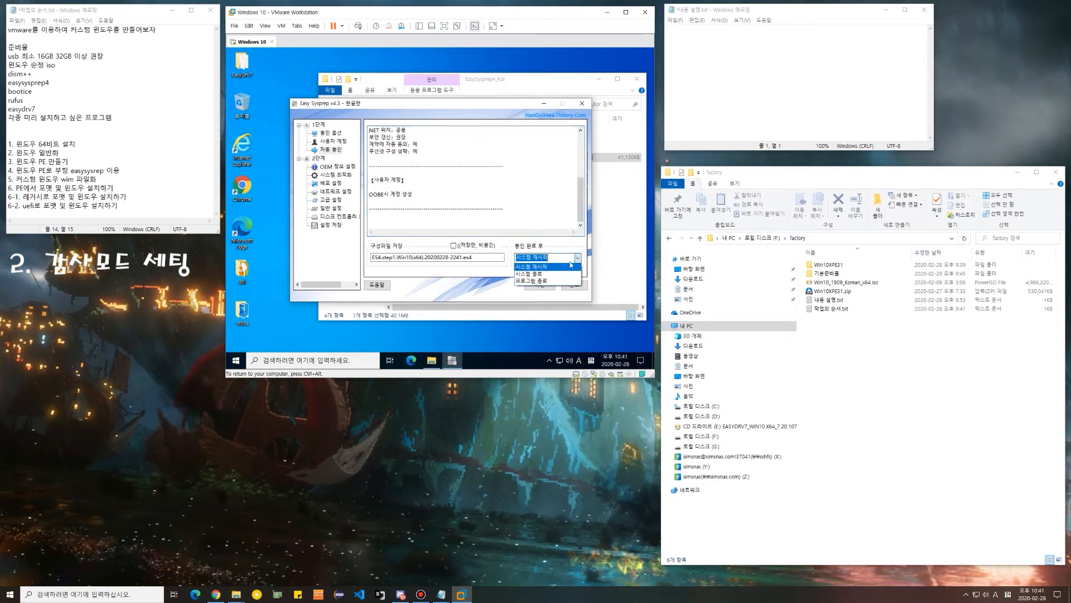
click(543, 274)
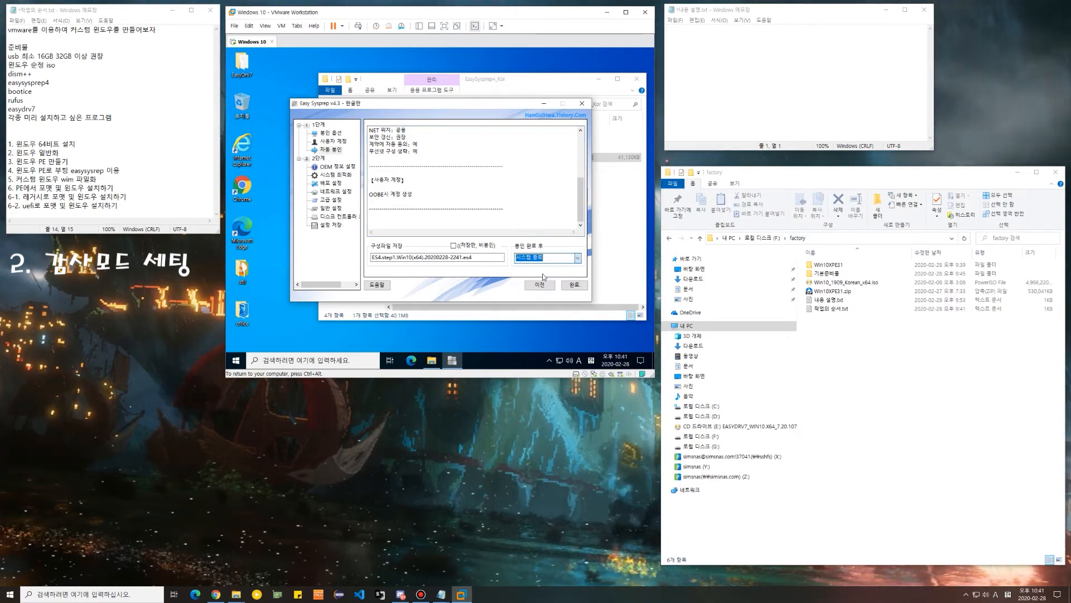
click(572, 287)
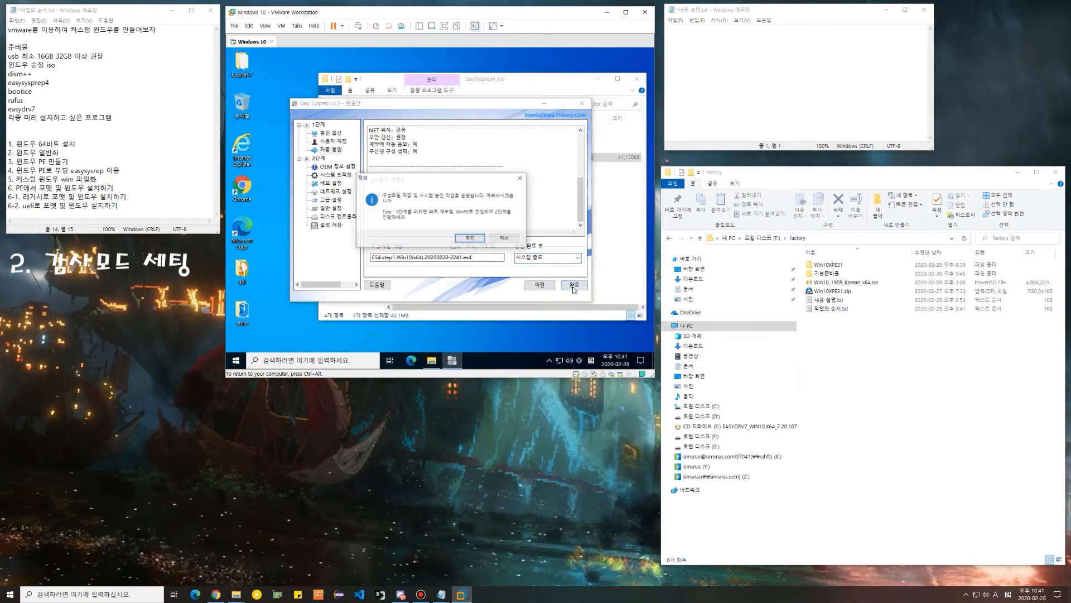
click(470, 239)
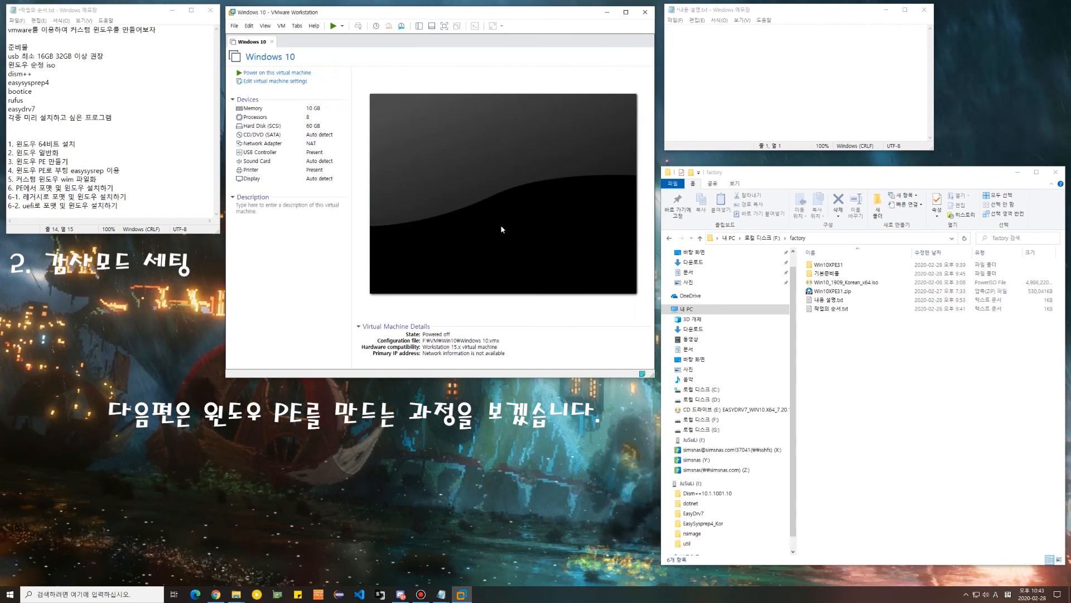
Begin a new line in the empty 내용 설명 note with "이제 PE"
click(724, 105)
text(이제 PE)
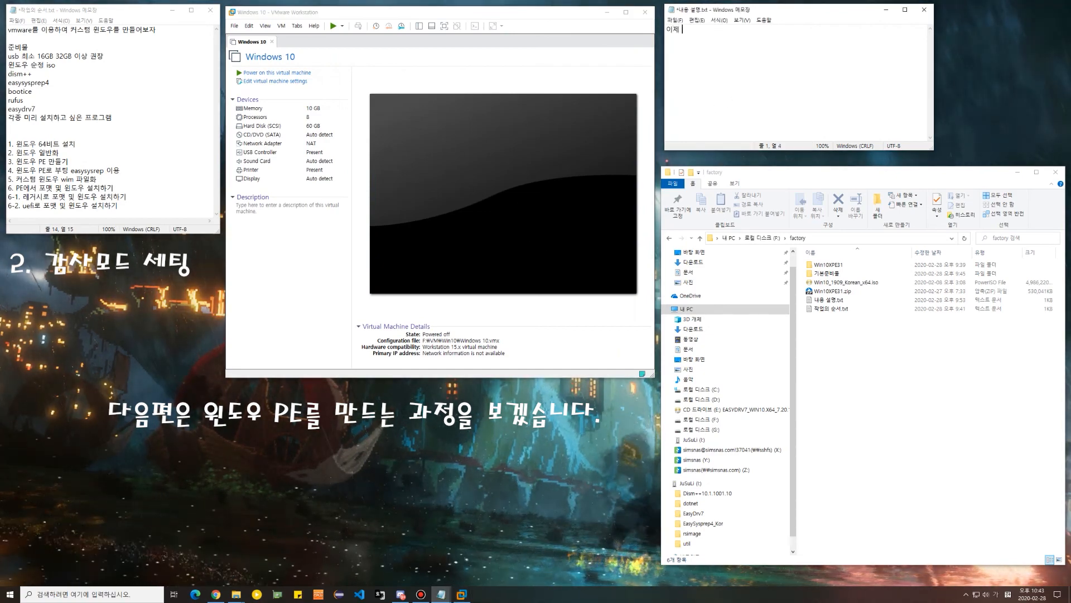